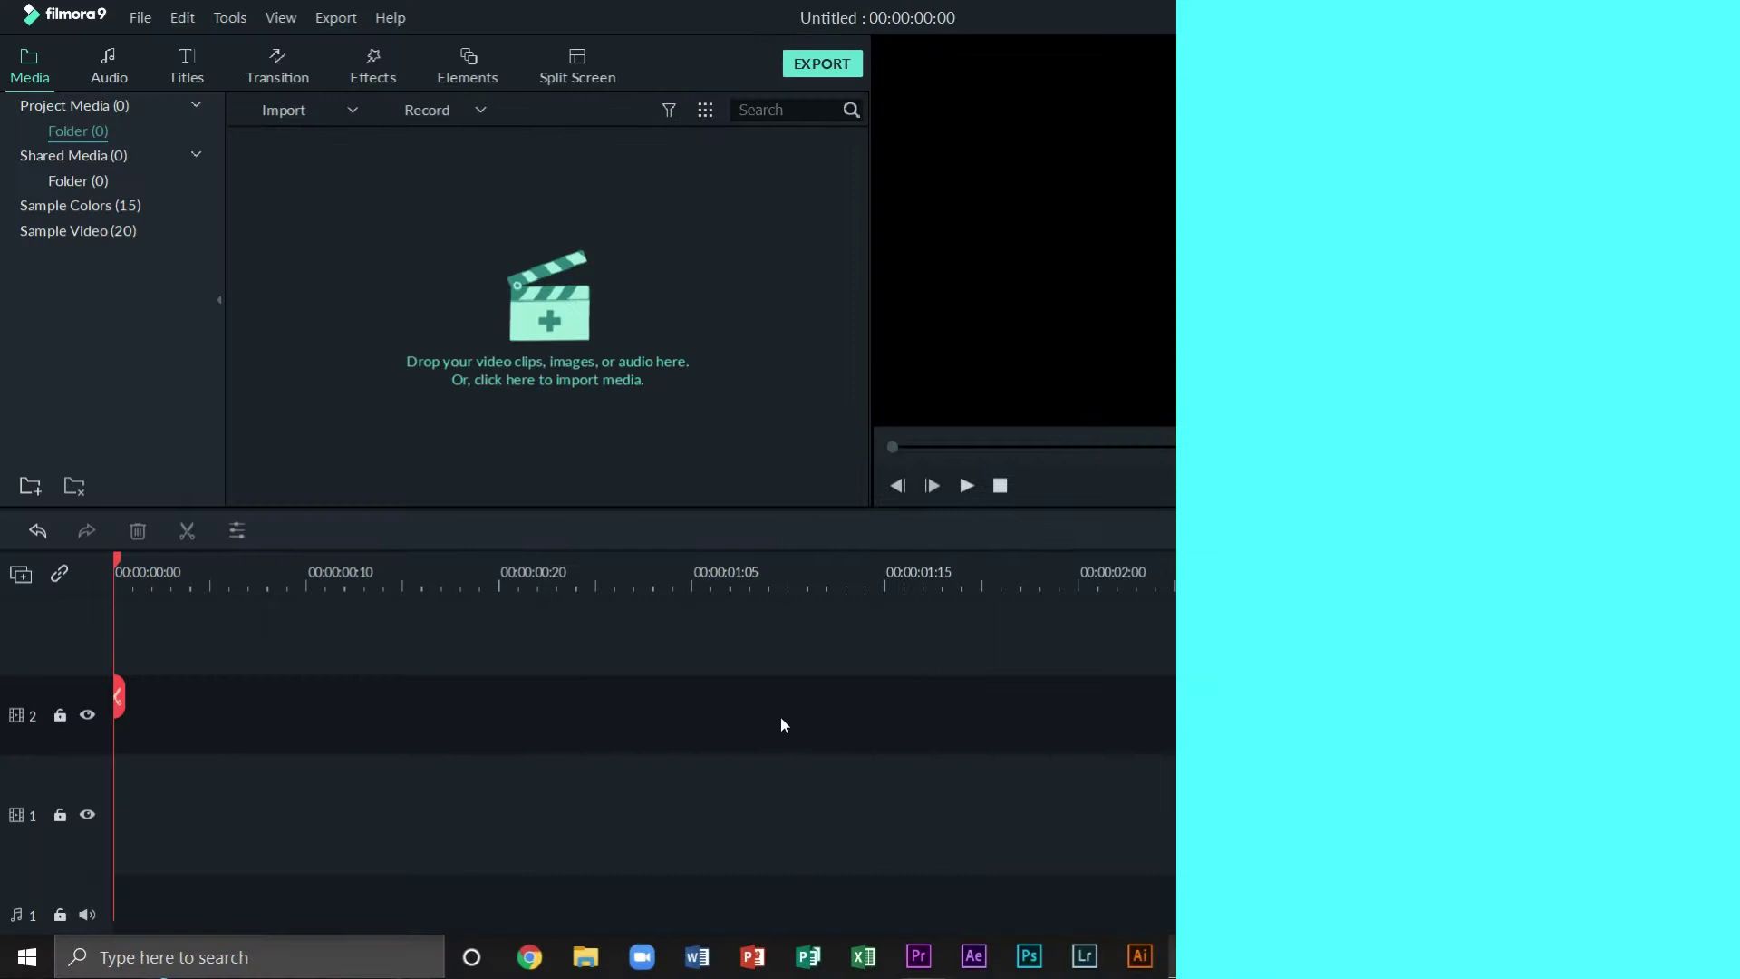
- Place the Default Title on the first video track and shorten it to 3:08
click(187, 65)
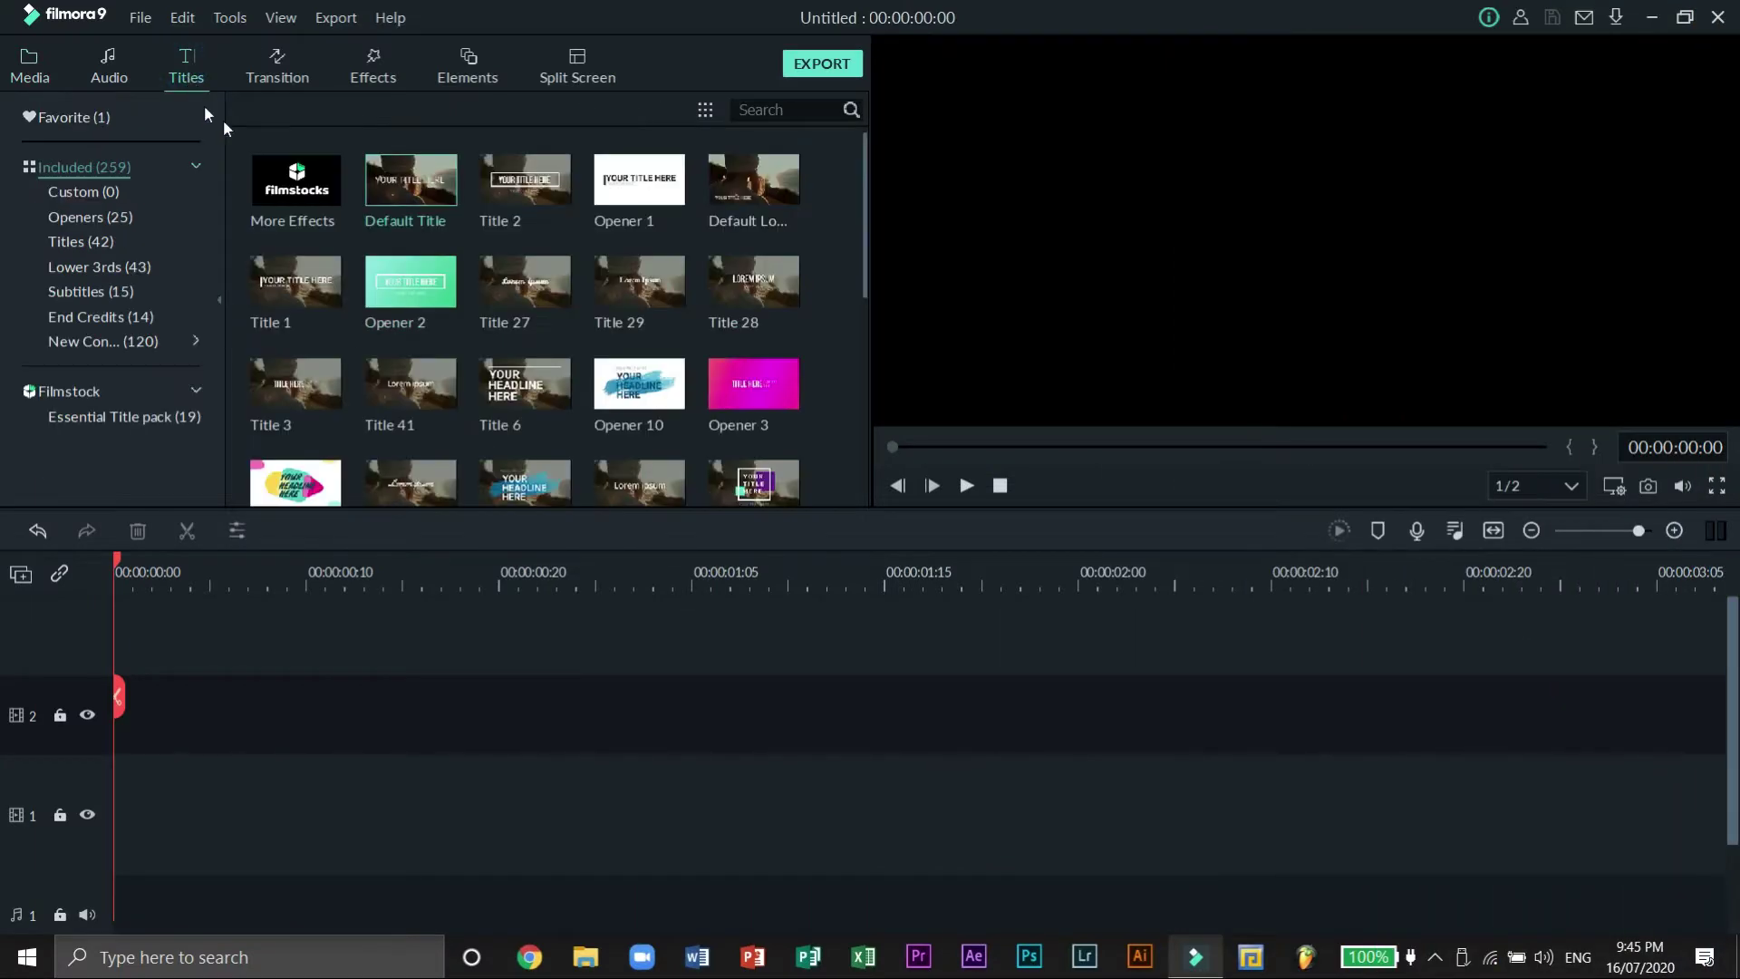
drag(370, 205, 236, 807)
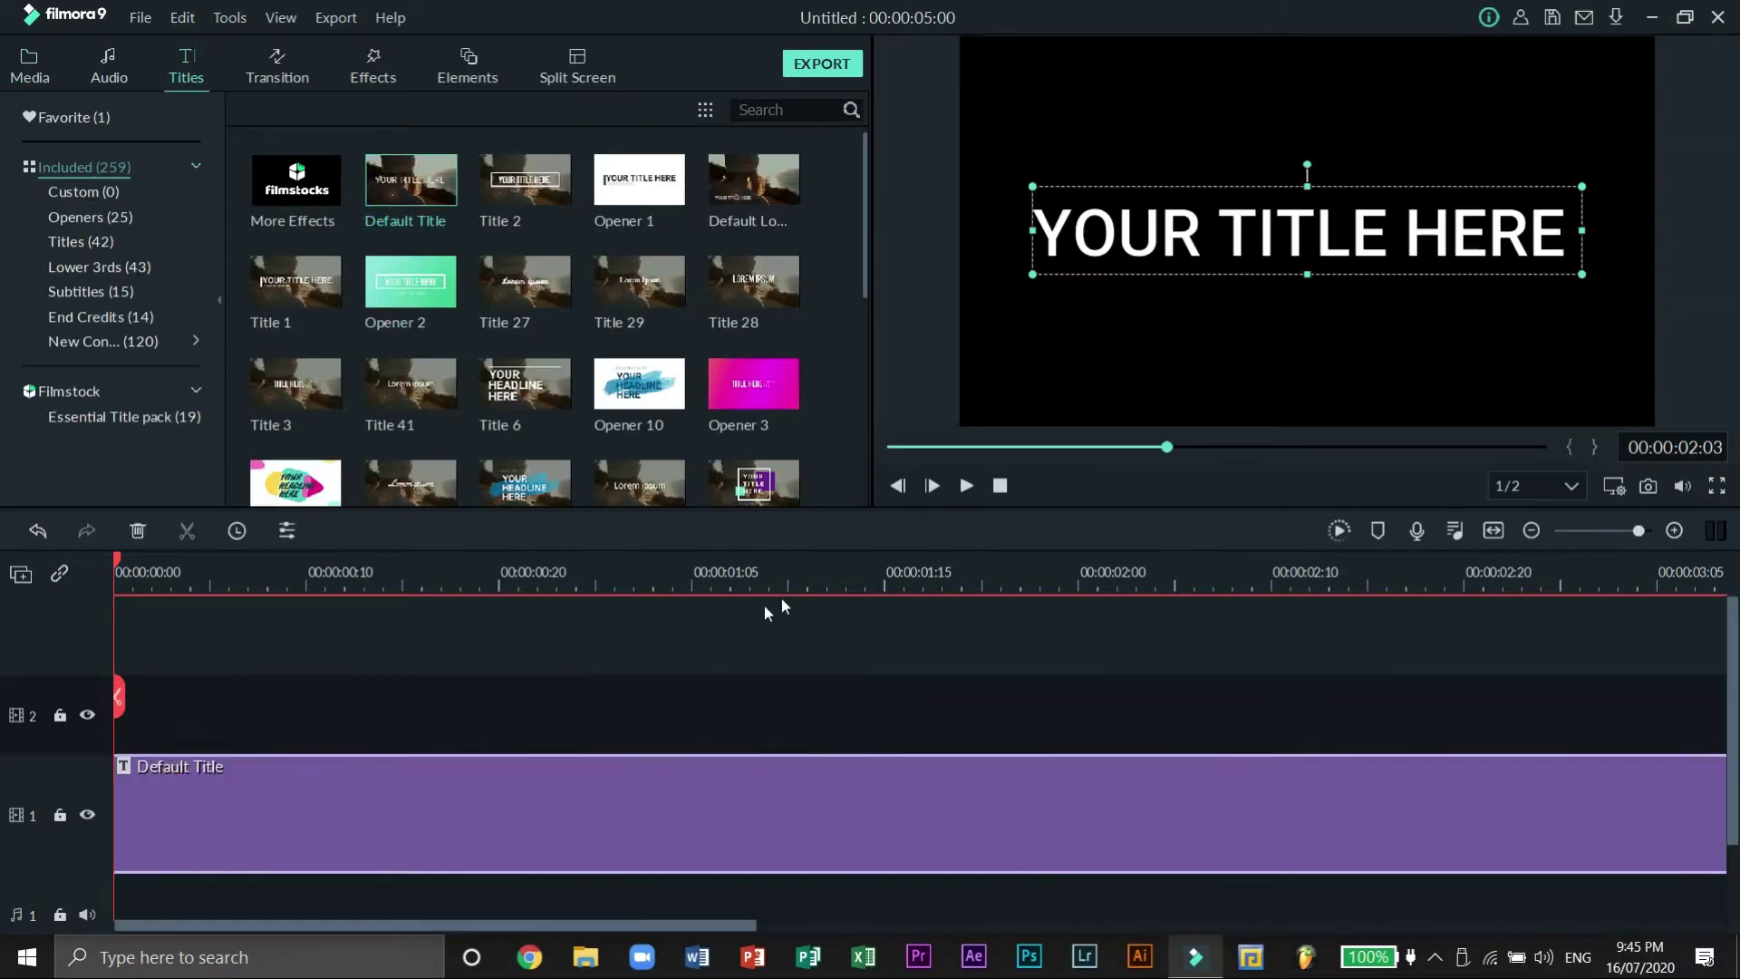
scroll(741, 572, down, 3)
click(952, 572)
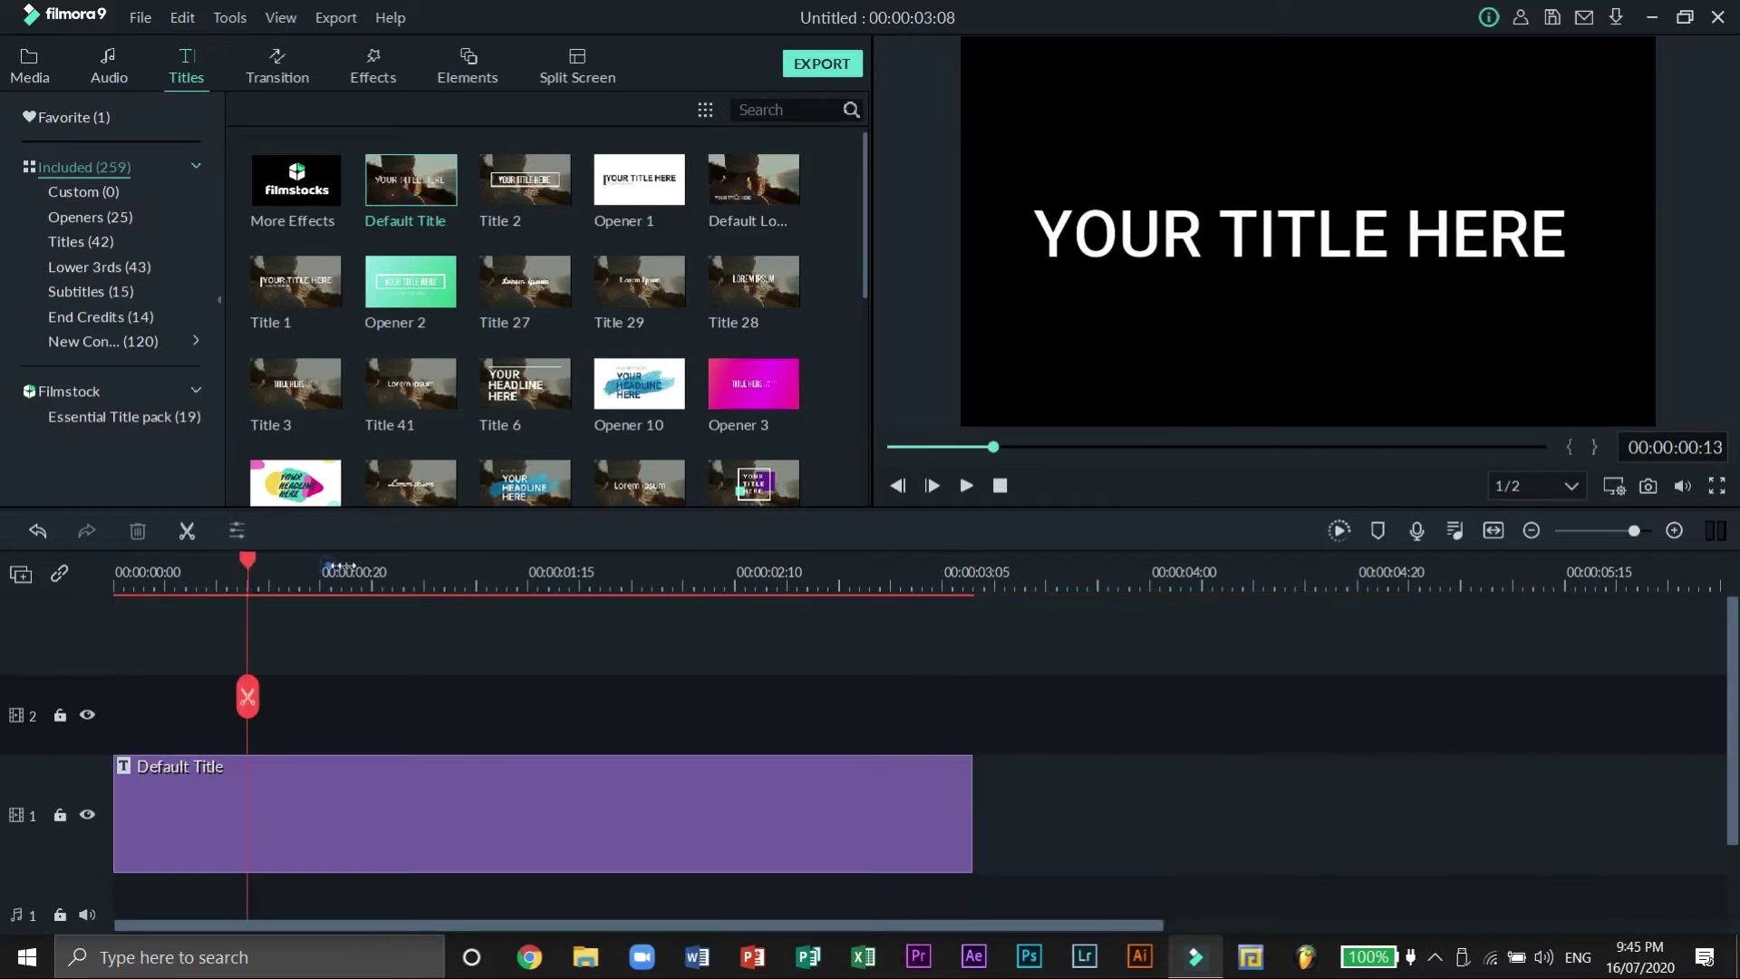
- Change the title text to VIDEOGRAPHY in Segoe UI Black, size 100, centred in the frame
double_click(368, 769)
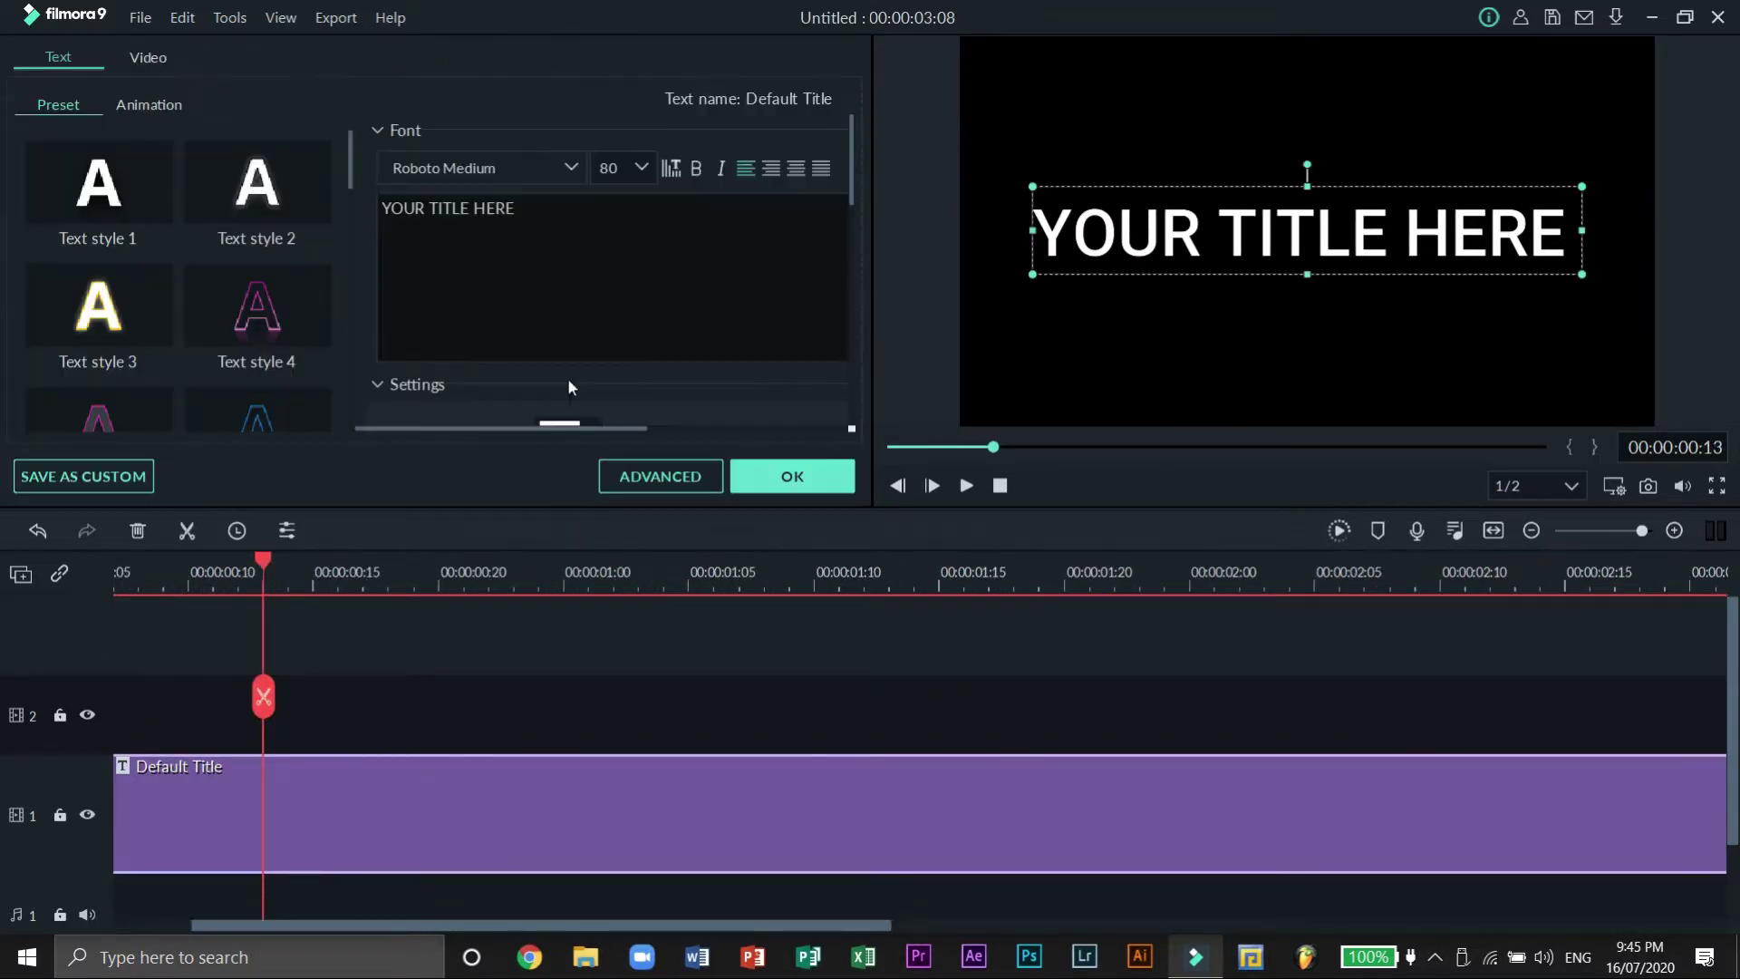
triple_click(558, 216)
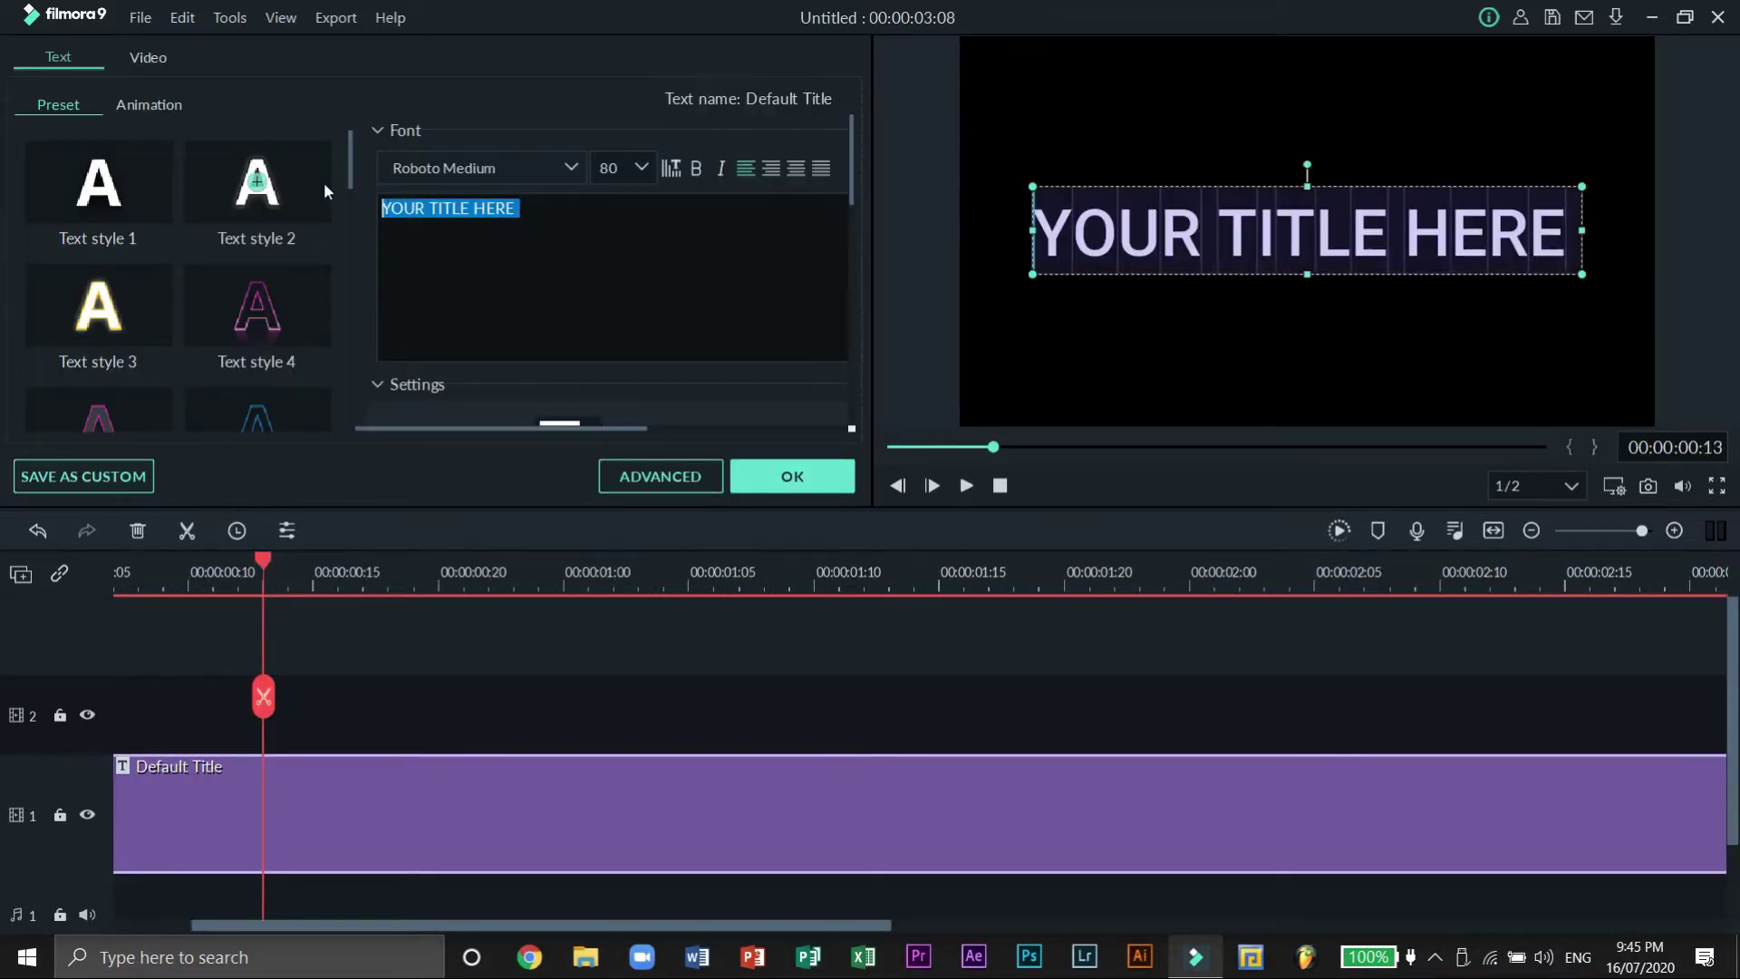
text(VIDEOGRAPHY)
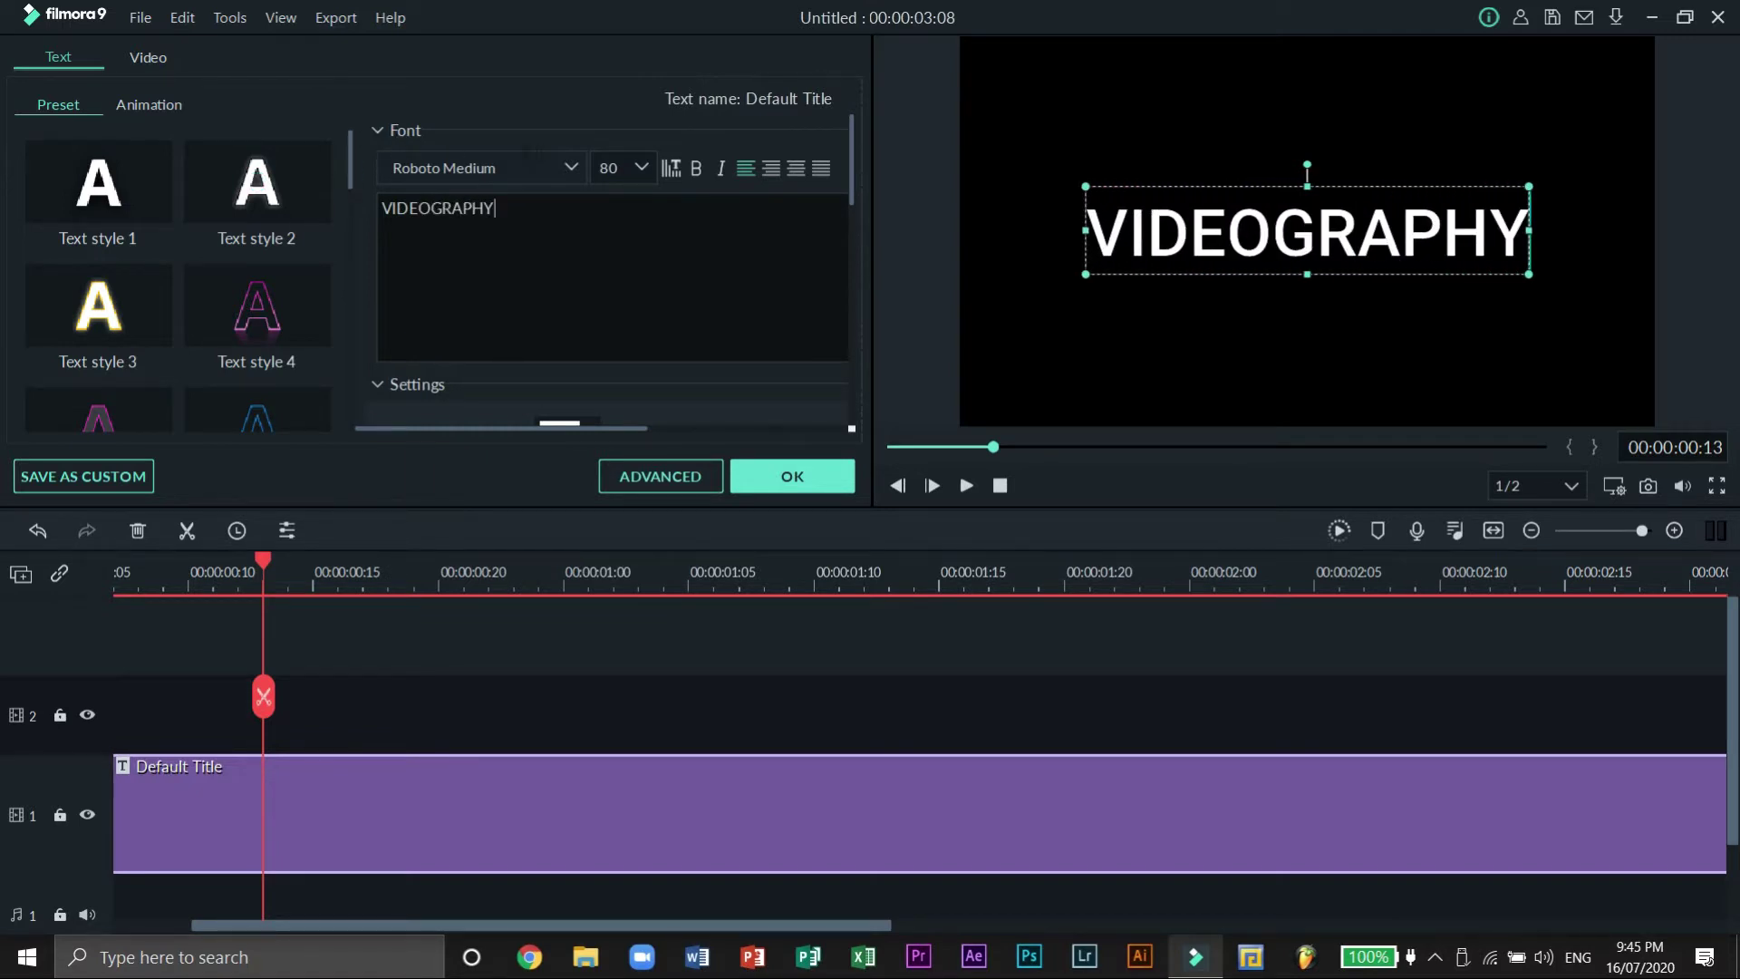
click(578, 167)
scroll(556, 312, down, 2)
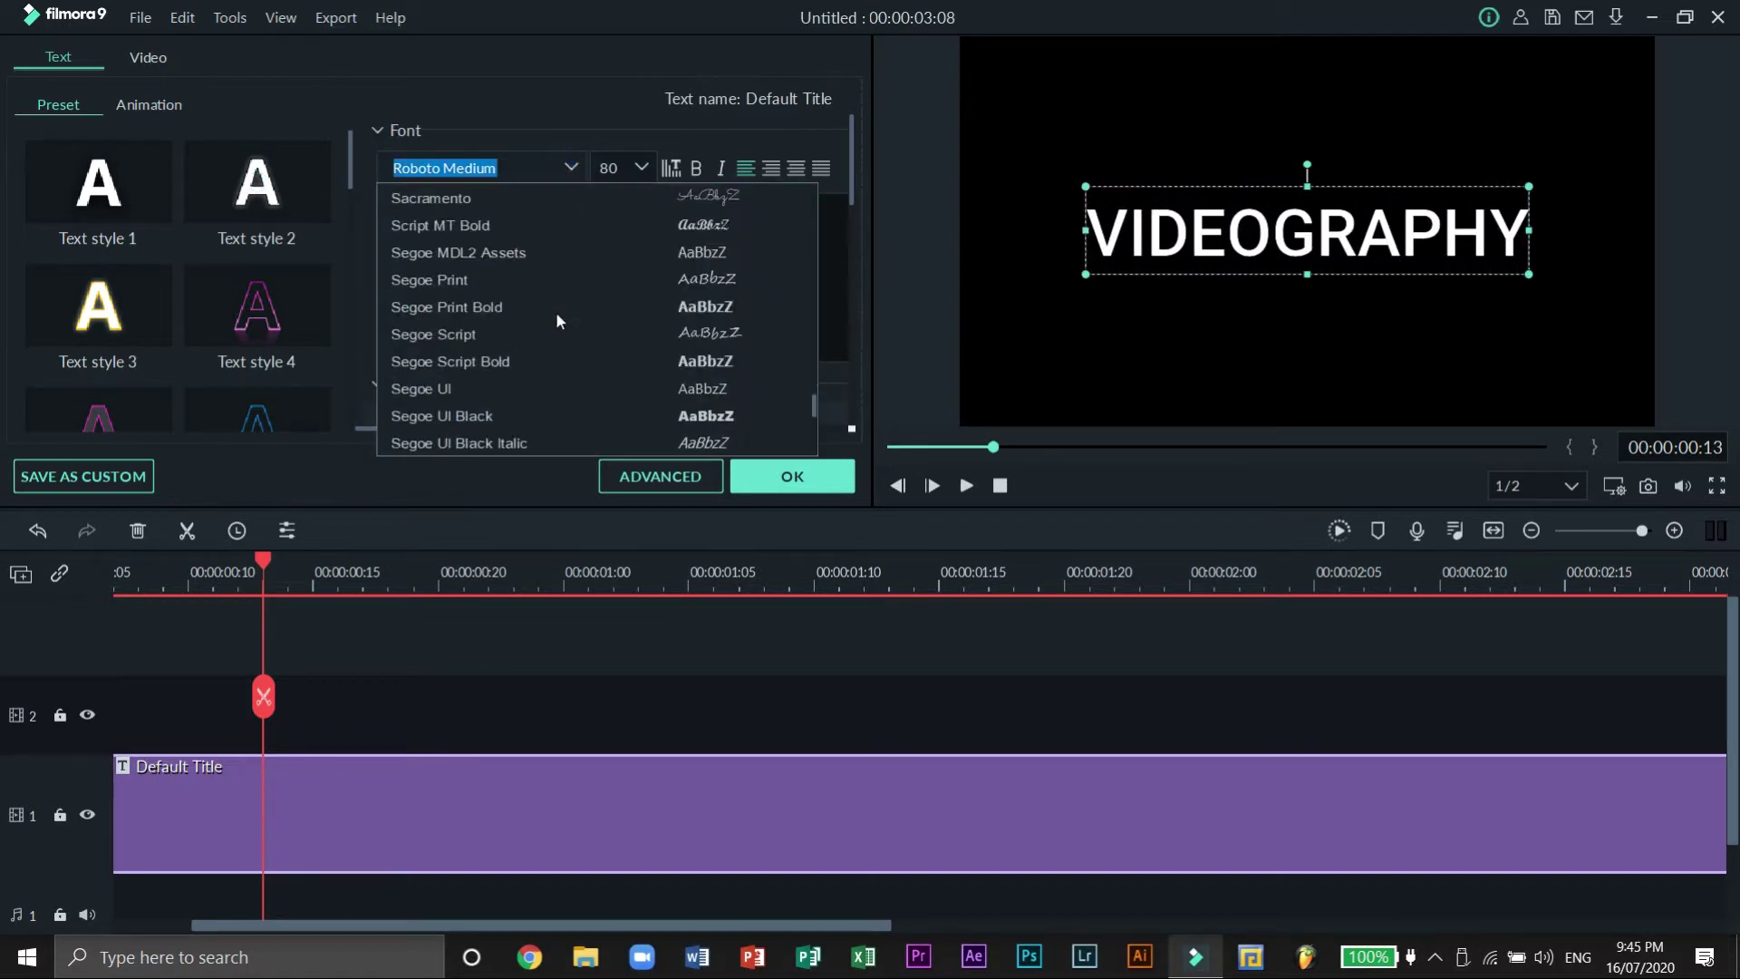
click(557, 412)
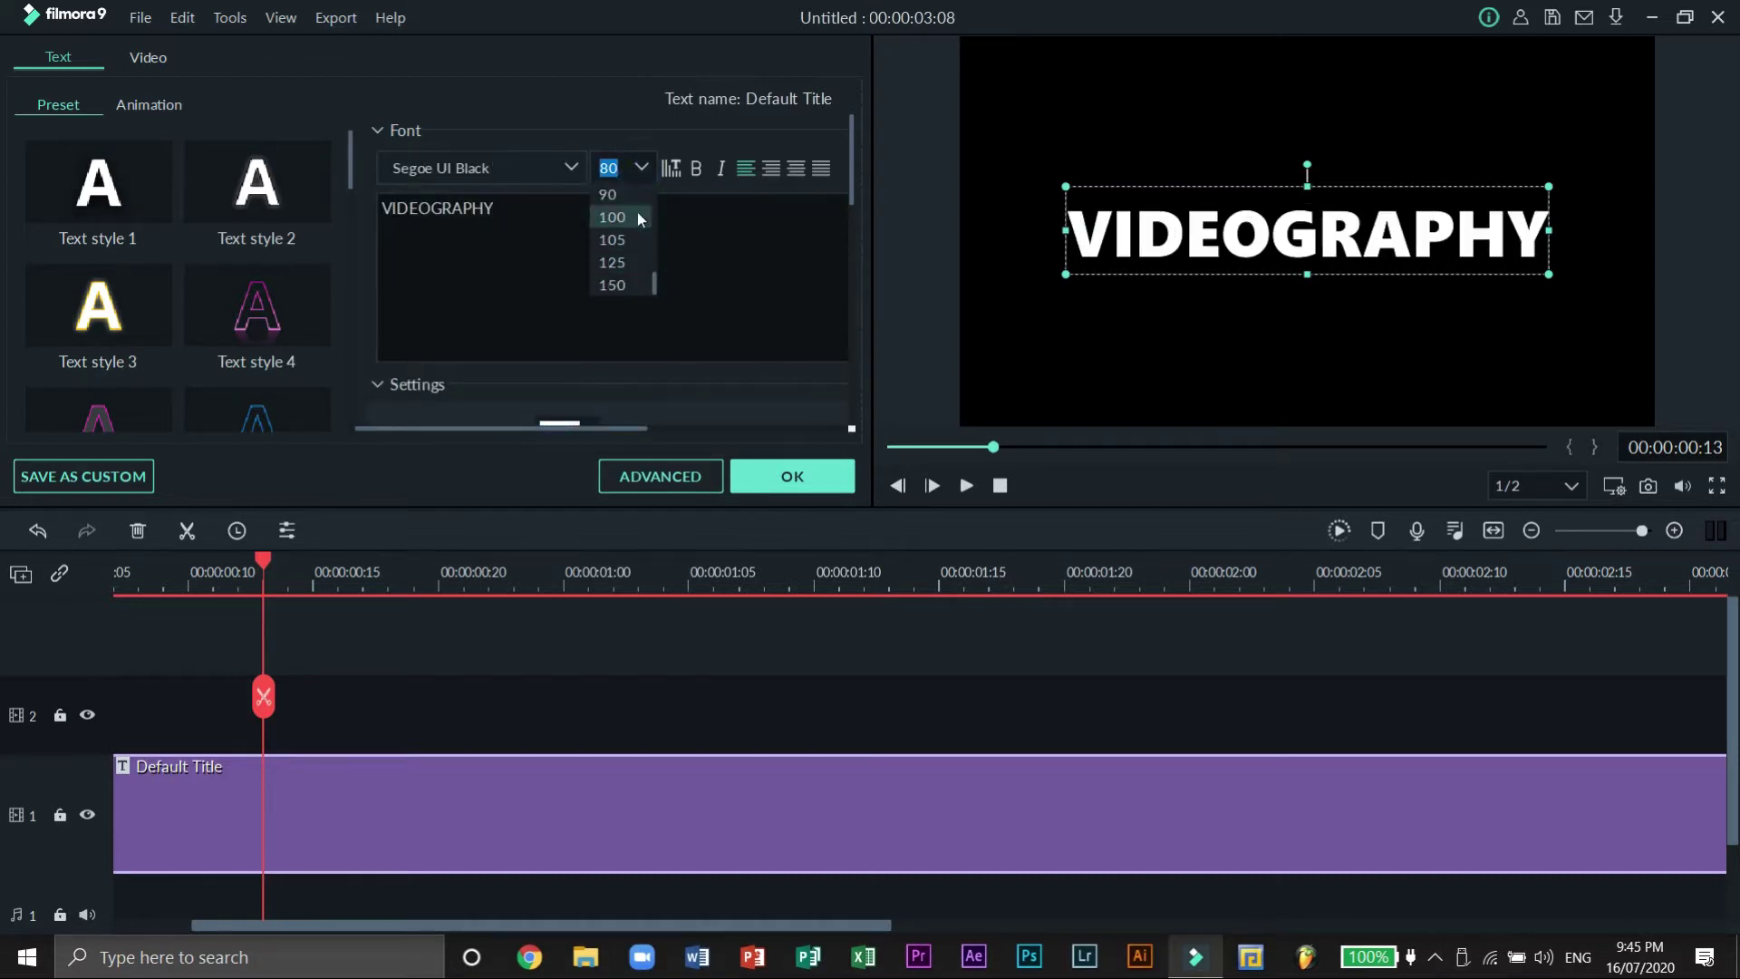
click(638, 218)
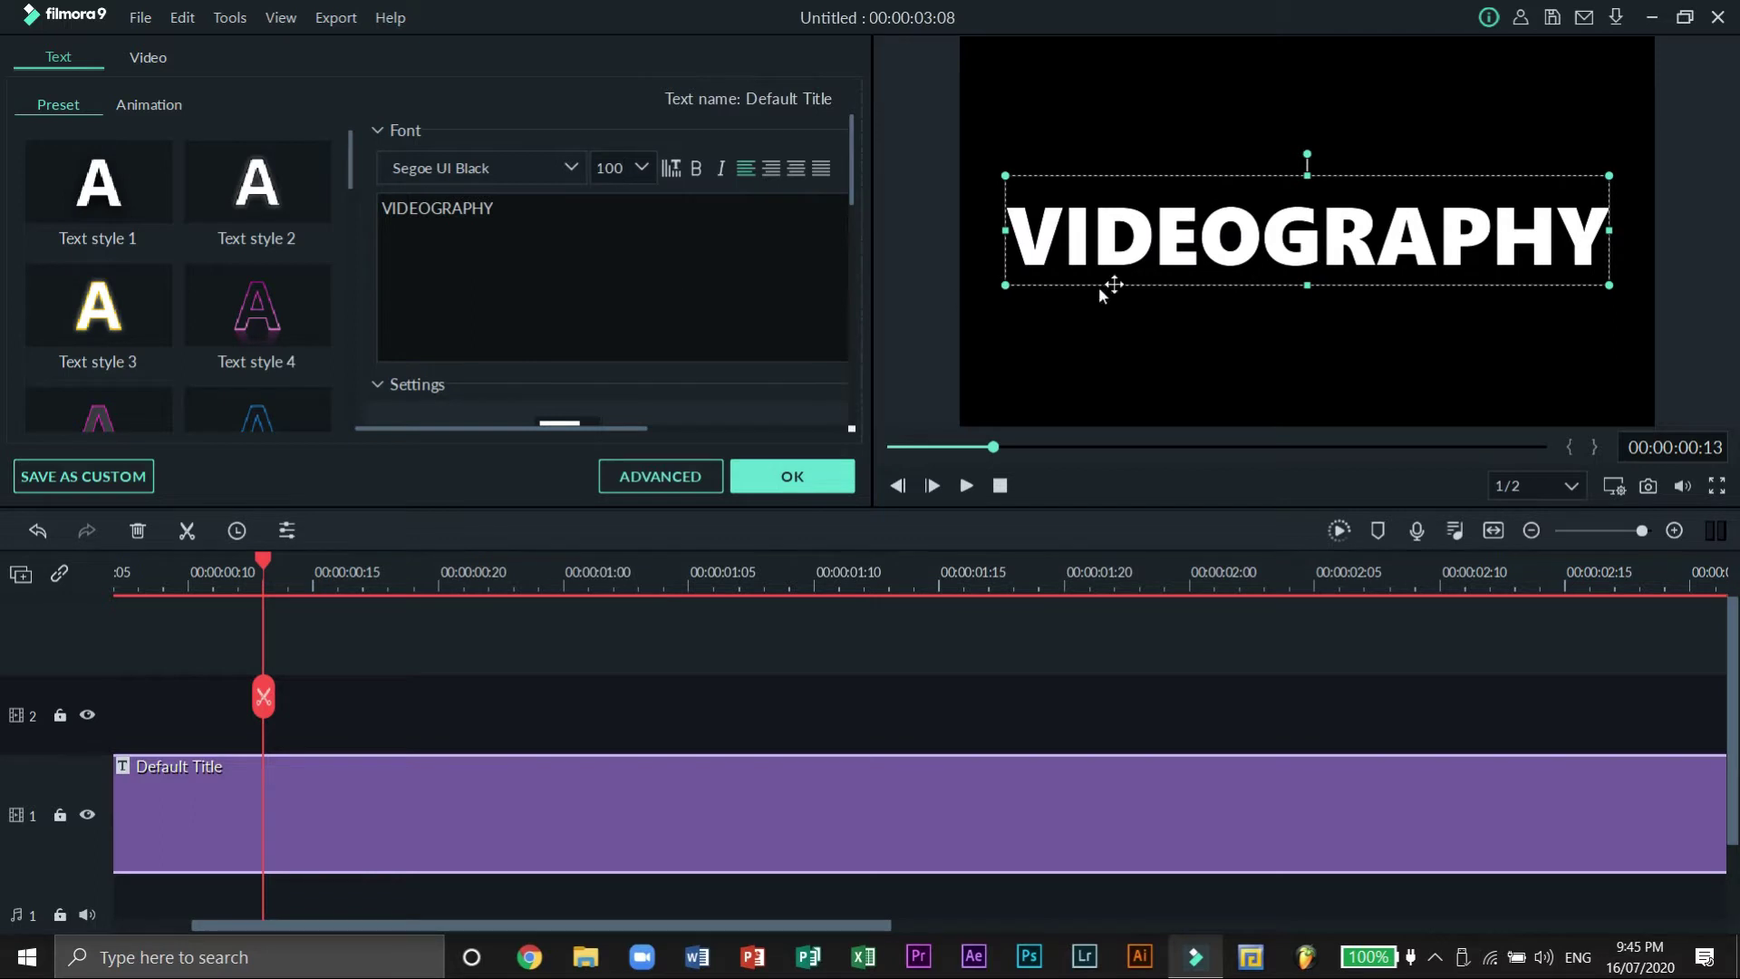
drag(1172, 282, 1177, 281)
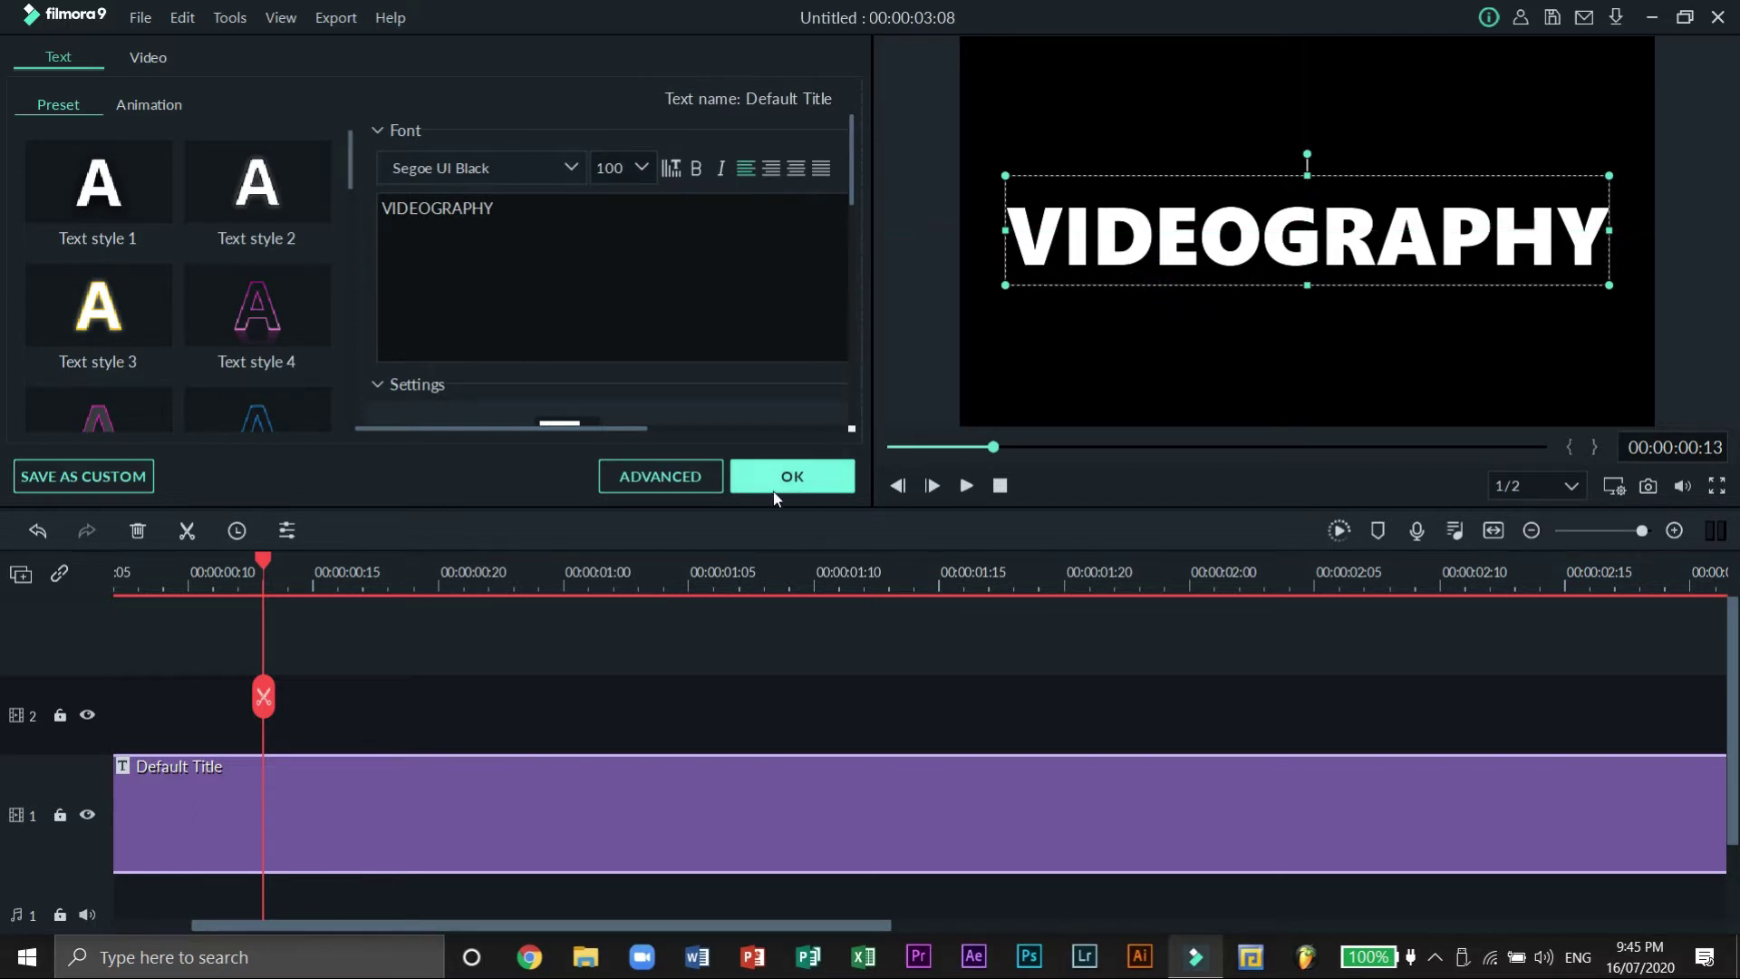
click(777, 481)
- Copy the VIDEOGRAPHY title clip and paste it onto track 2 at the start
right_click(557, 806)
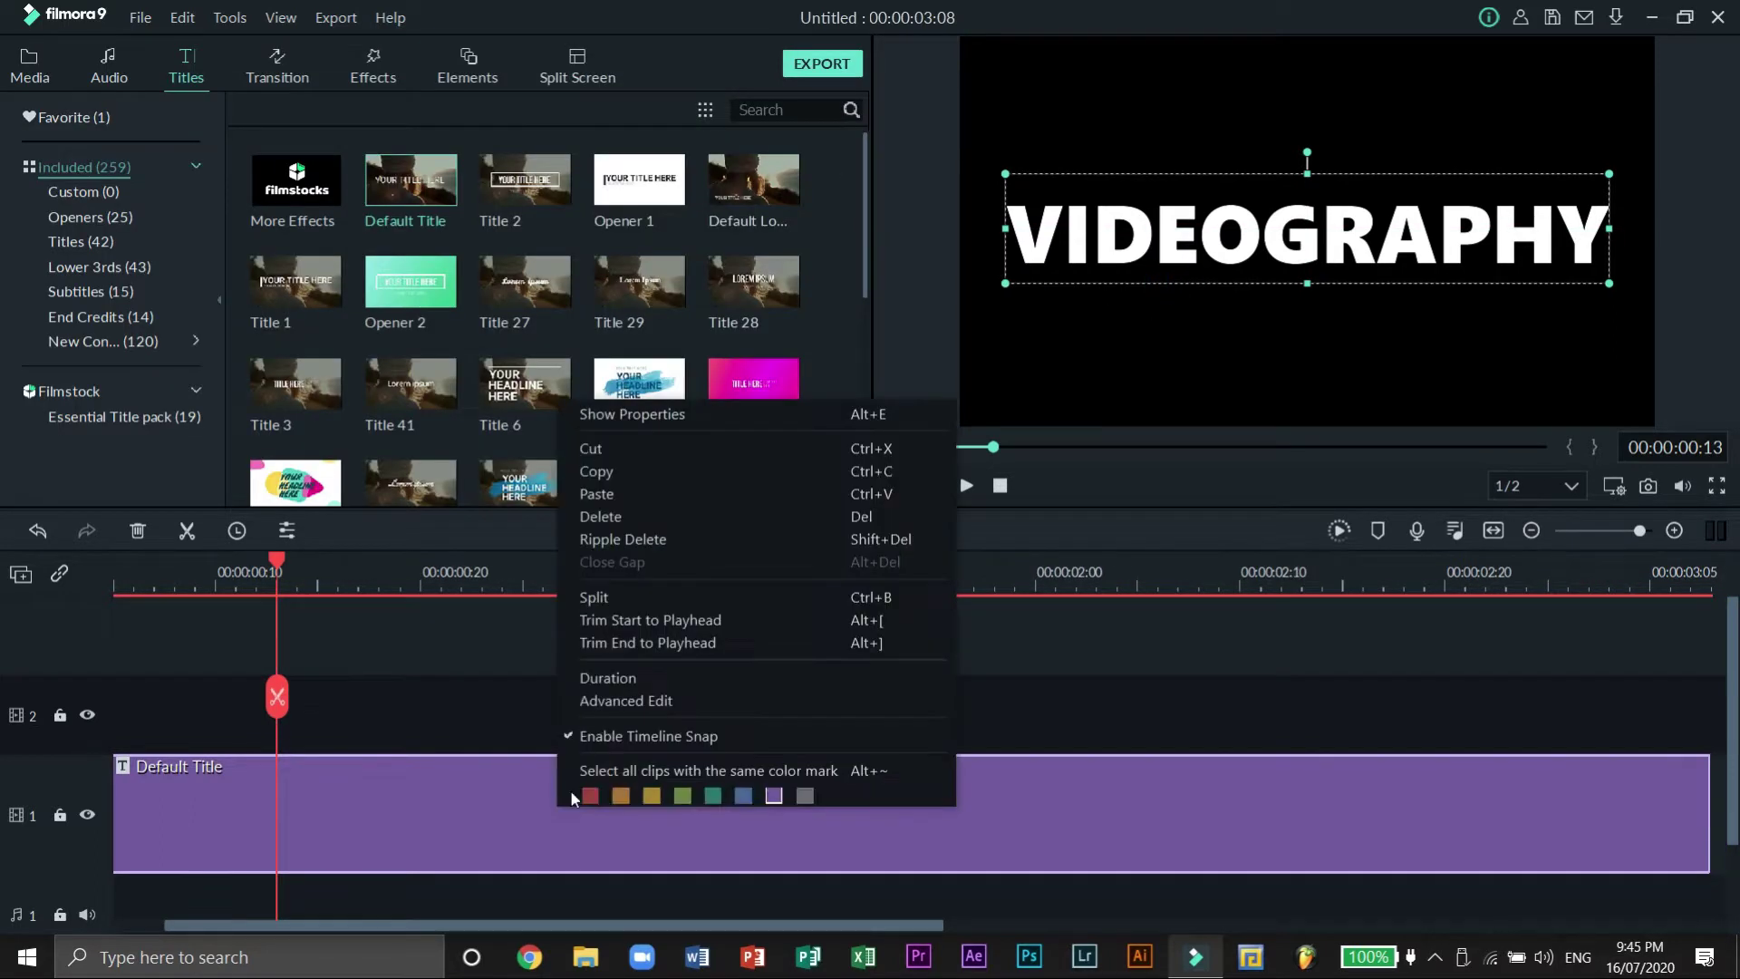
click(701, 487)
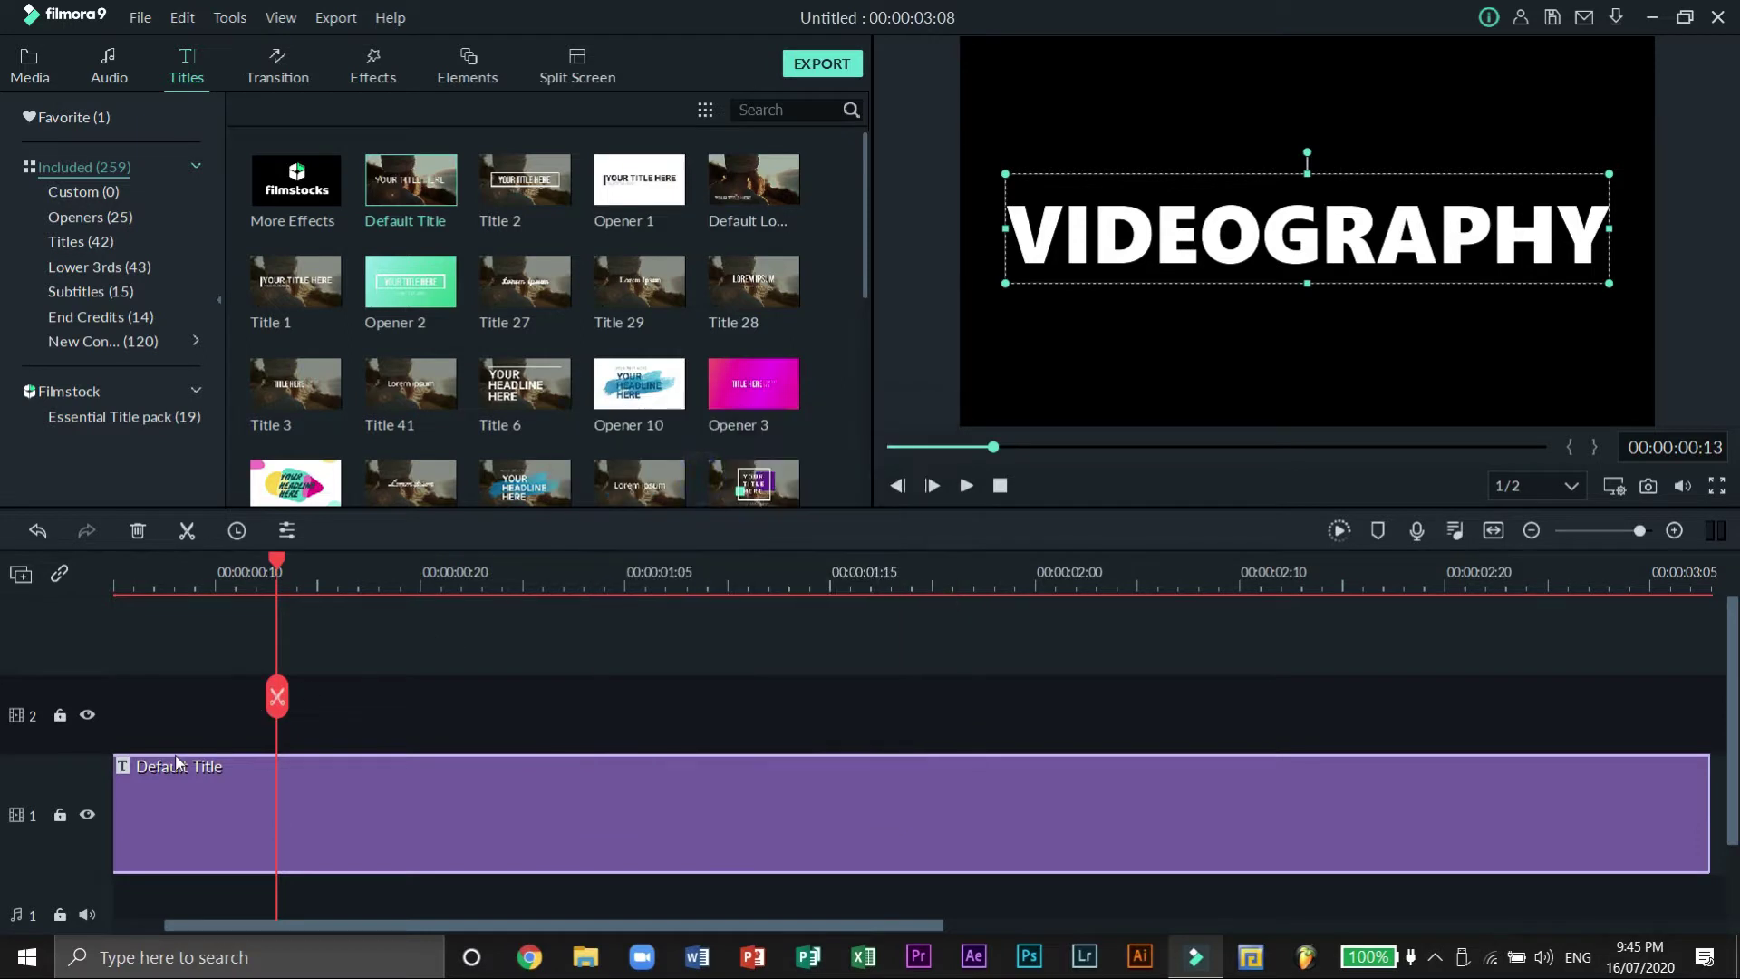
click(100, 722)
key(Home)
right_click(214, 697)
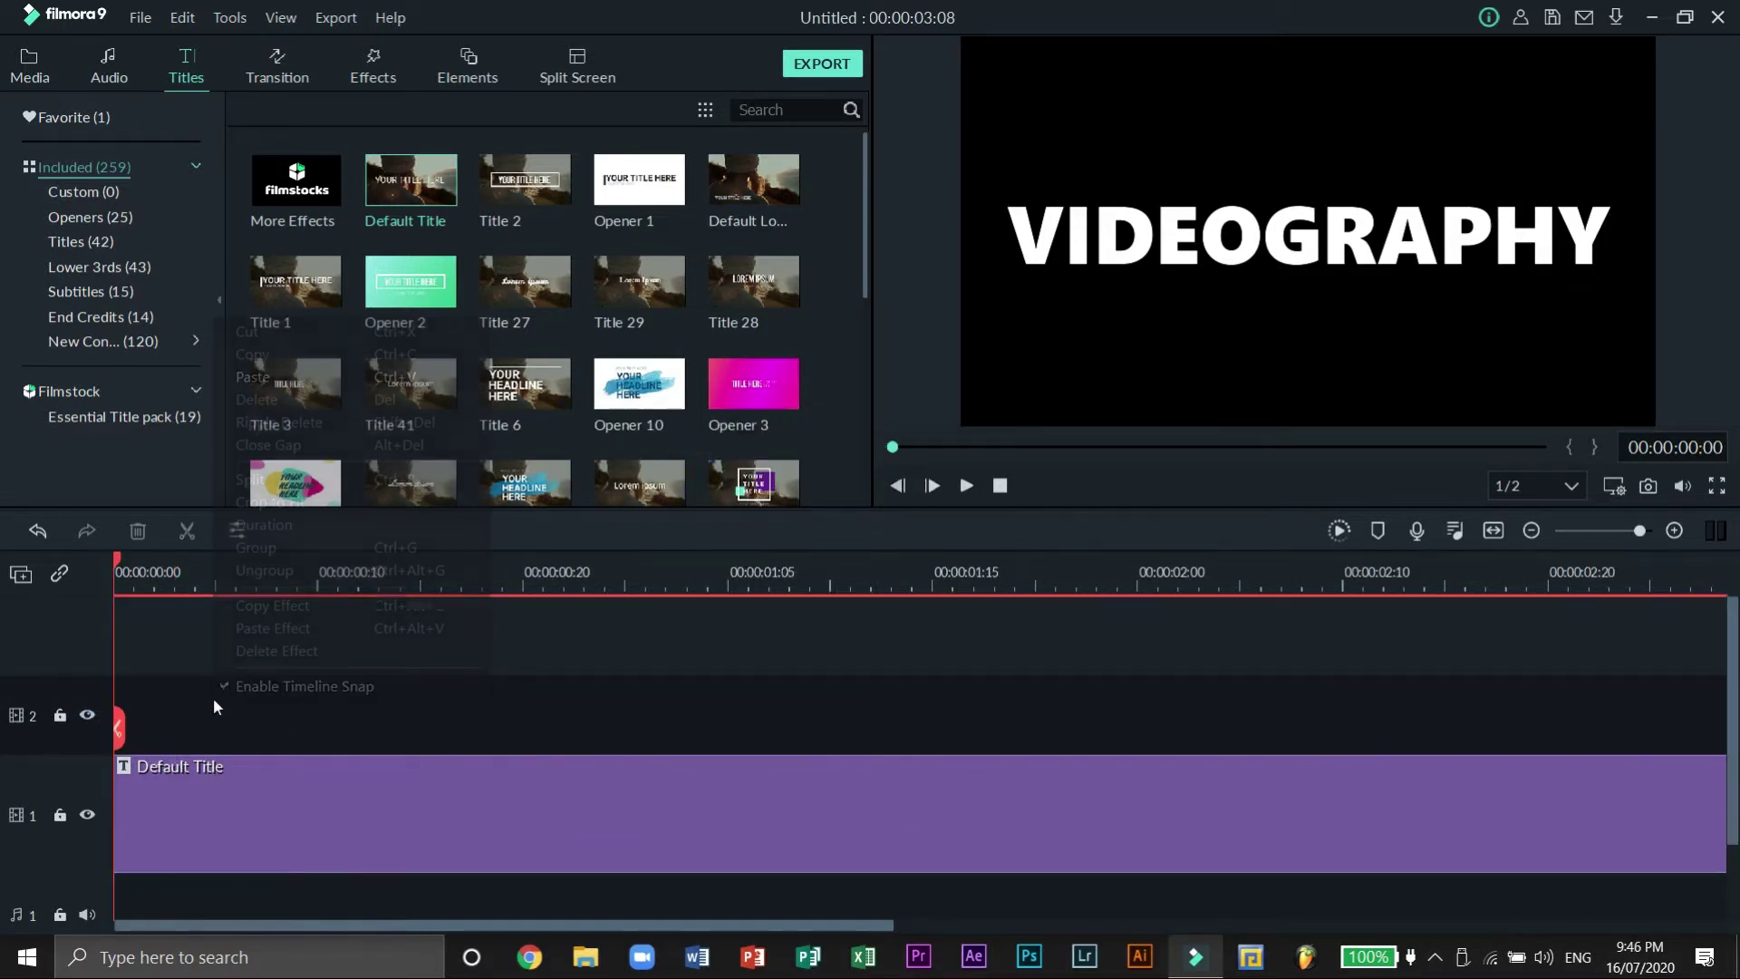
click(290, 387)
- Make the copied title's text black and split that copy at about 2:01
double_click(328, 835)
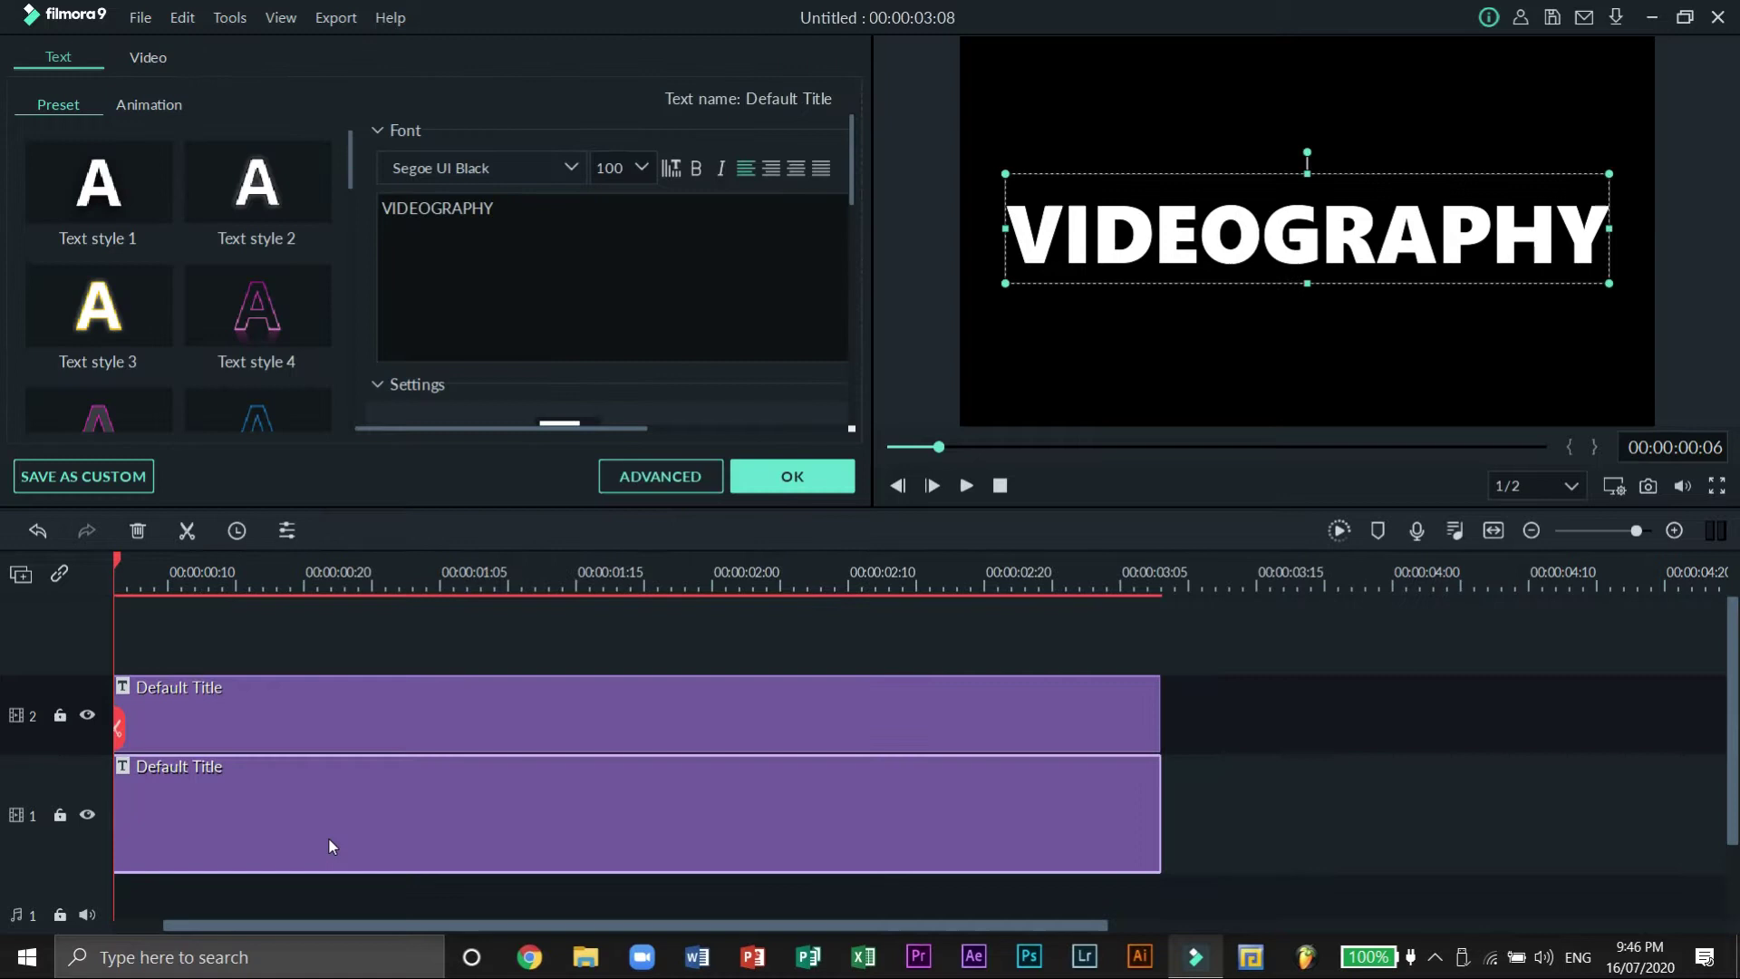
scroll(509, 292, down, 2)
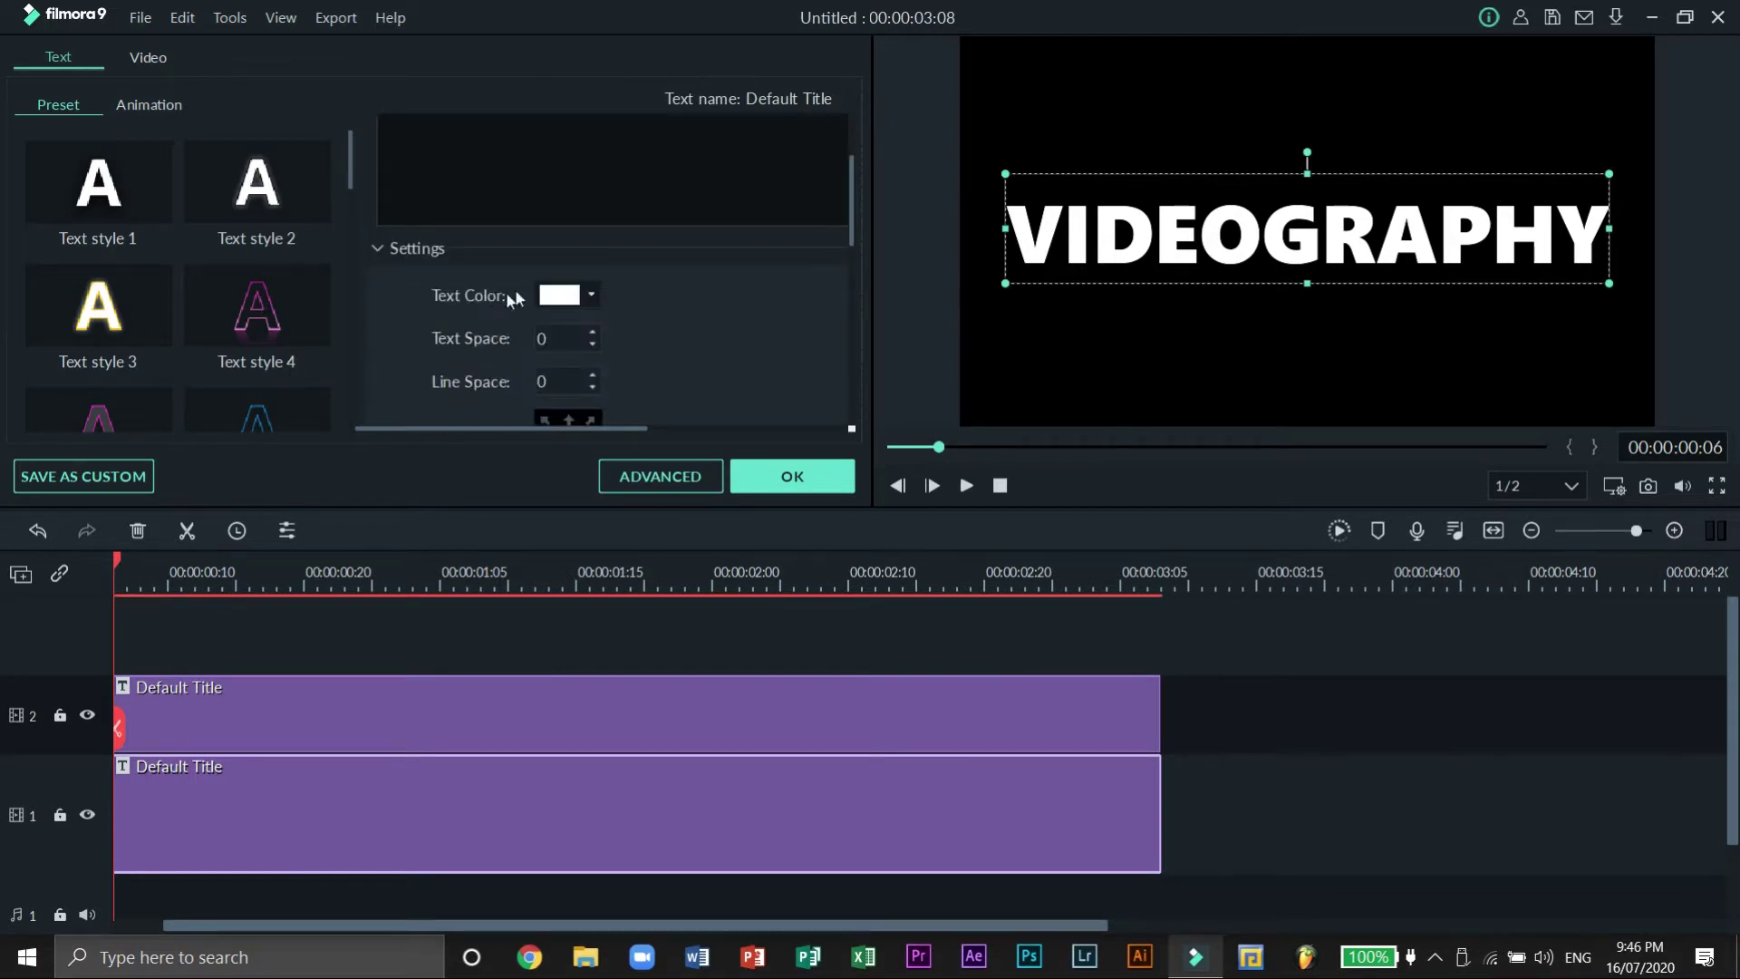
click(590, 297)
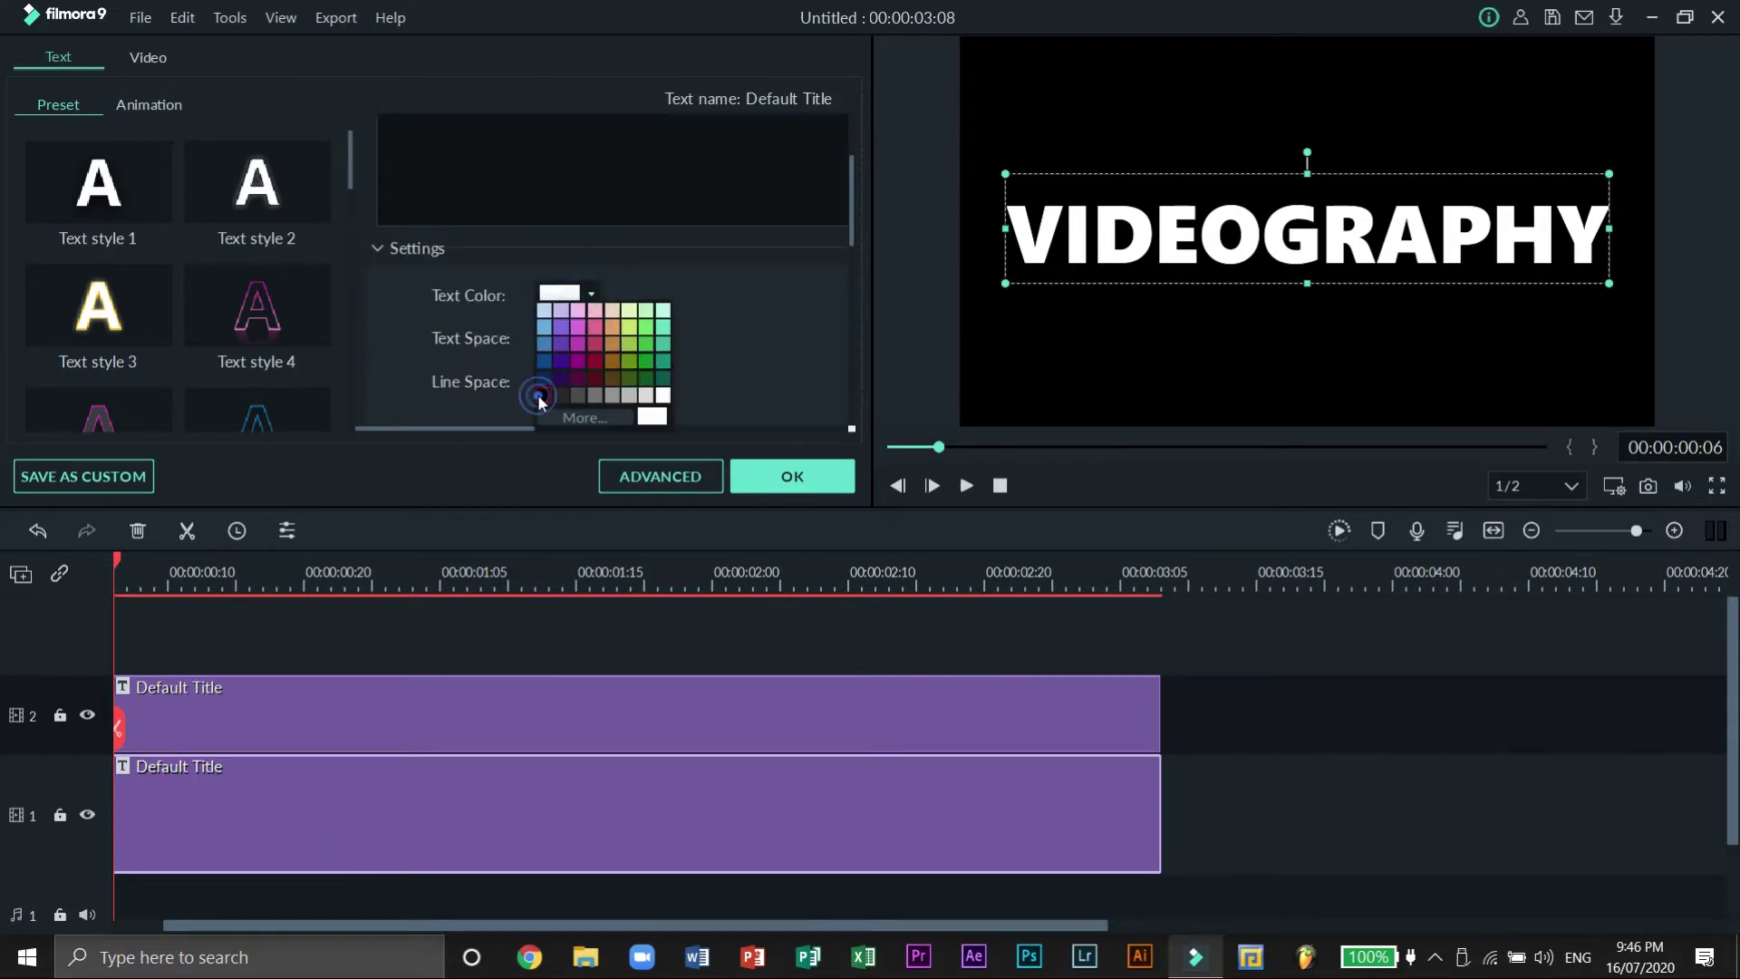
click(539, 399)
click(790, 478)
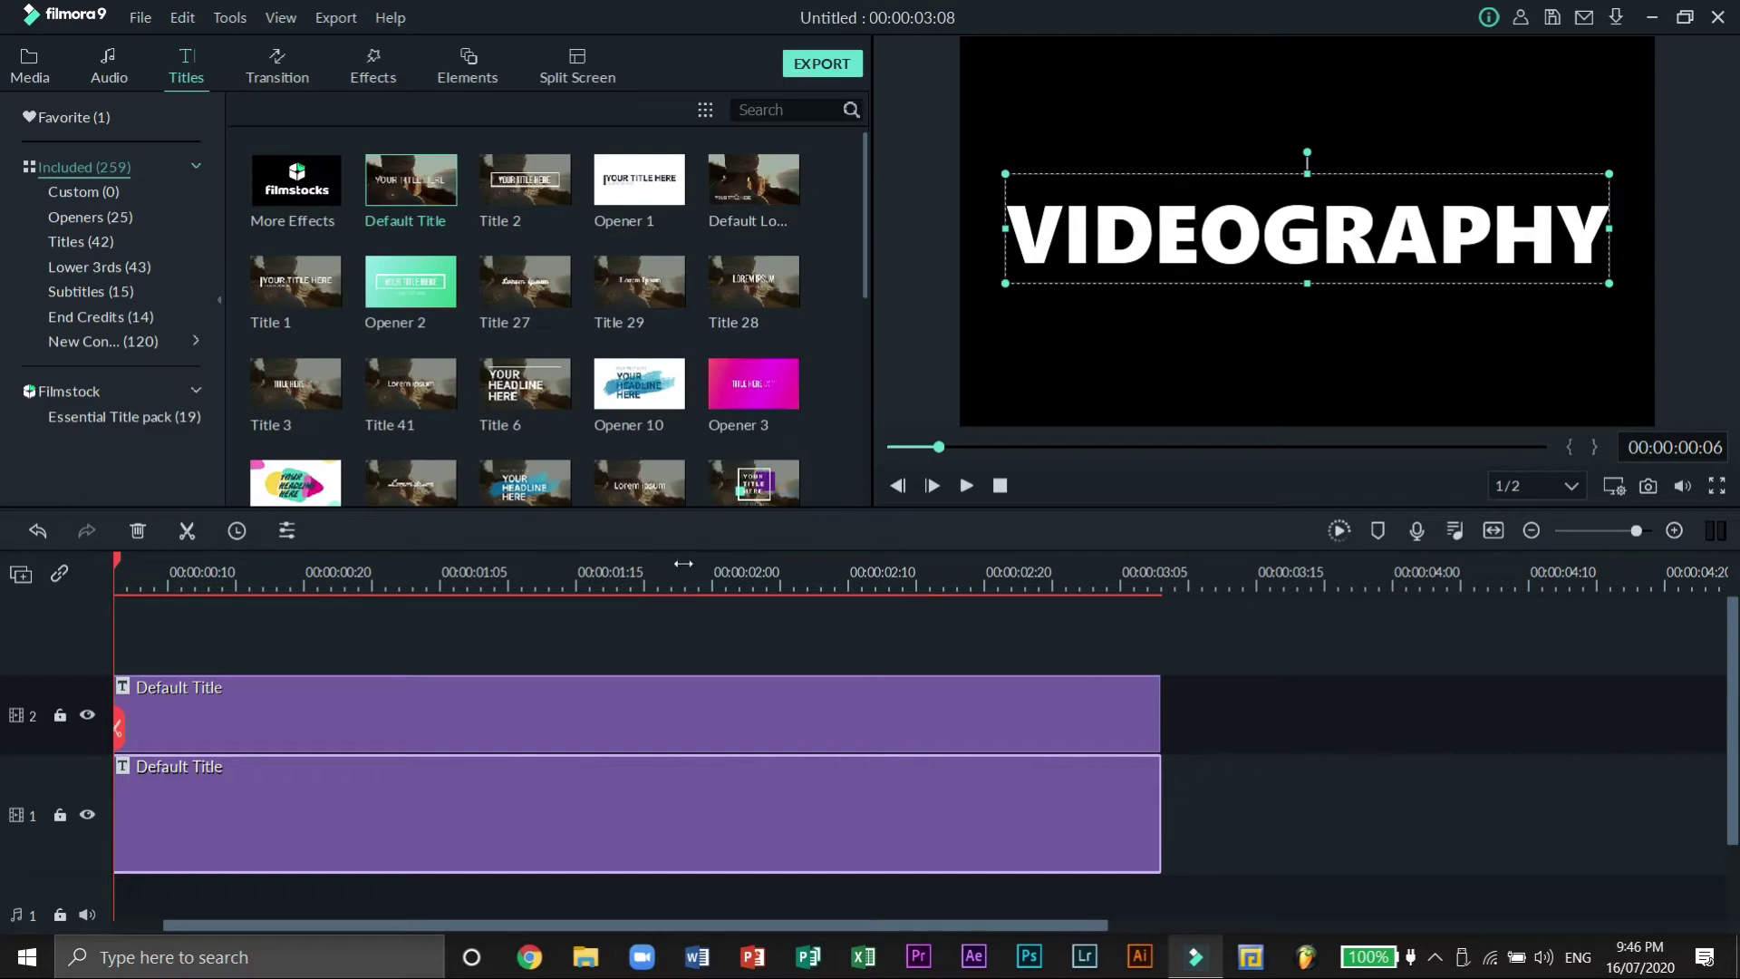
click(730, 567)
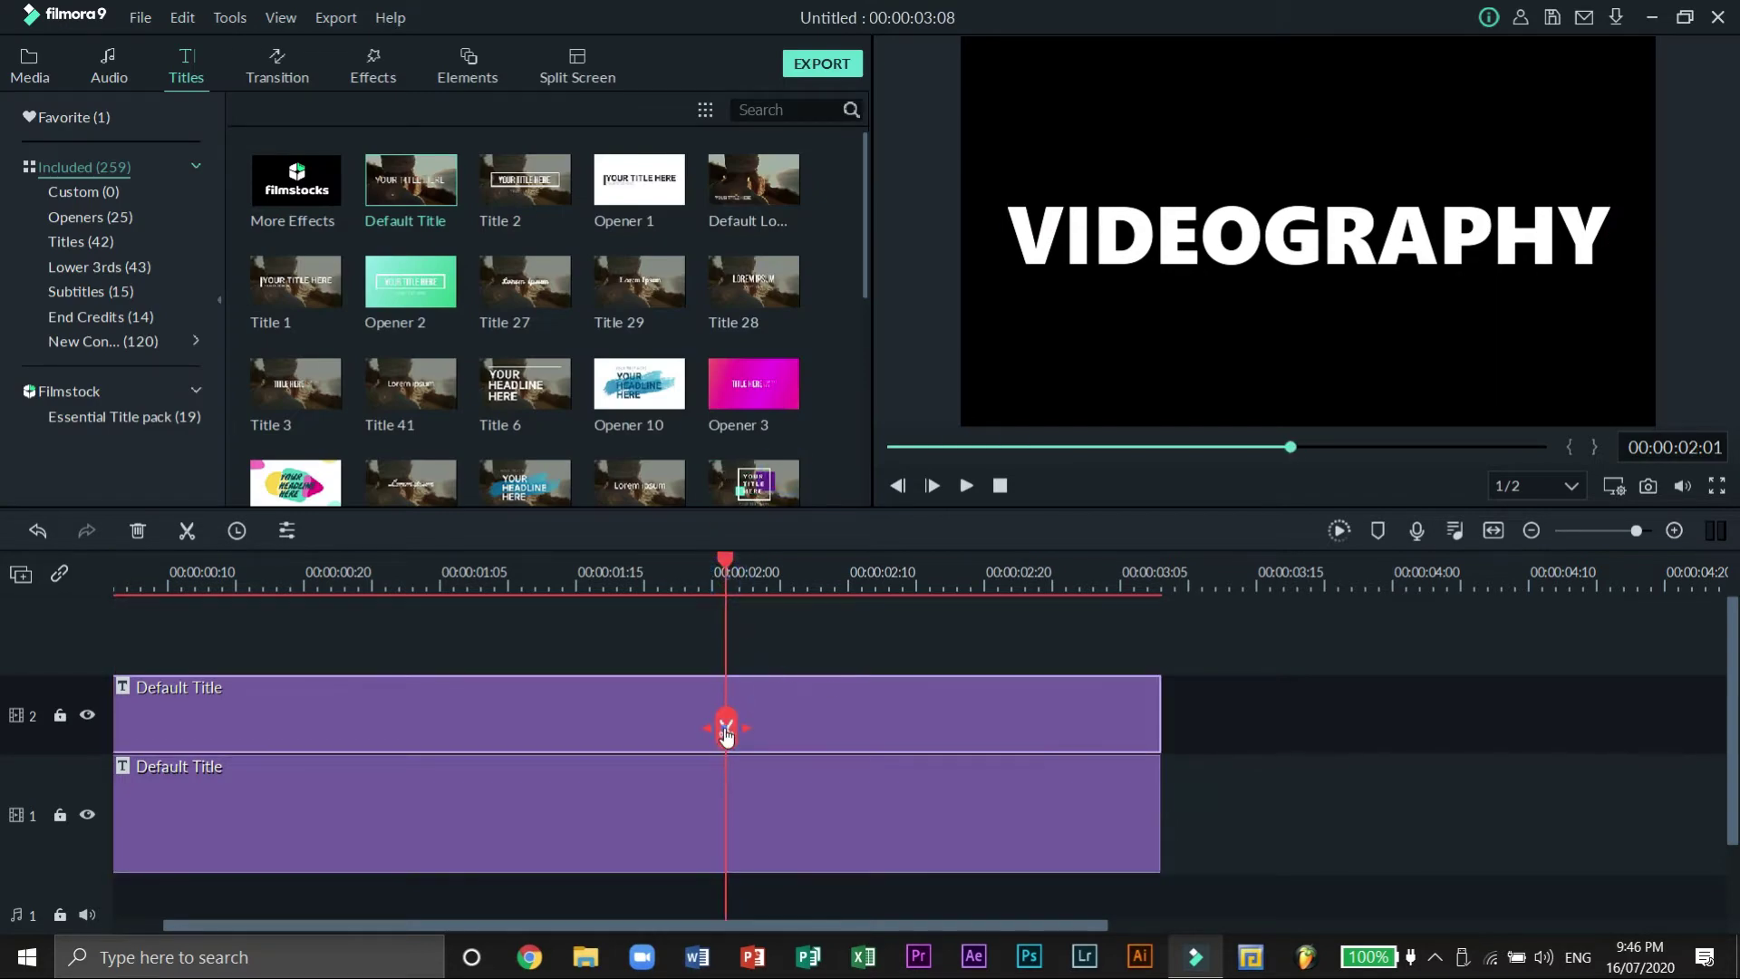
click(725, 730)
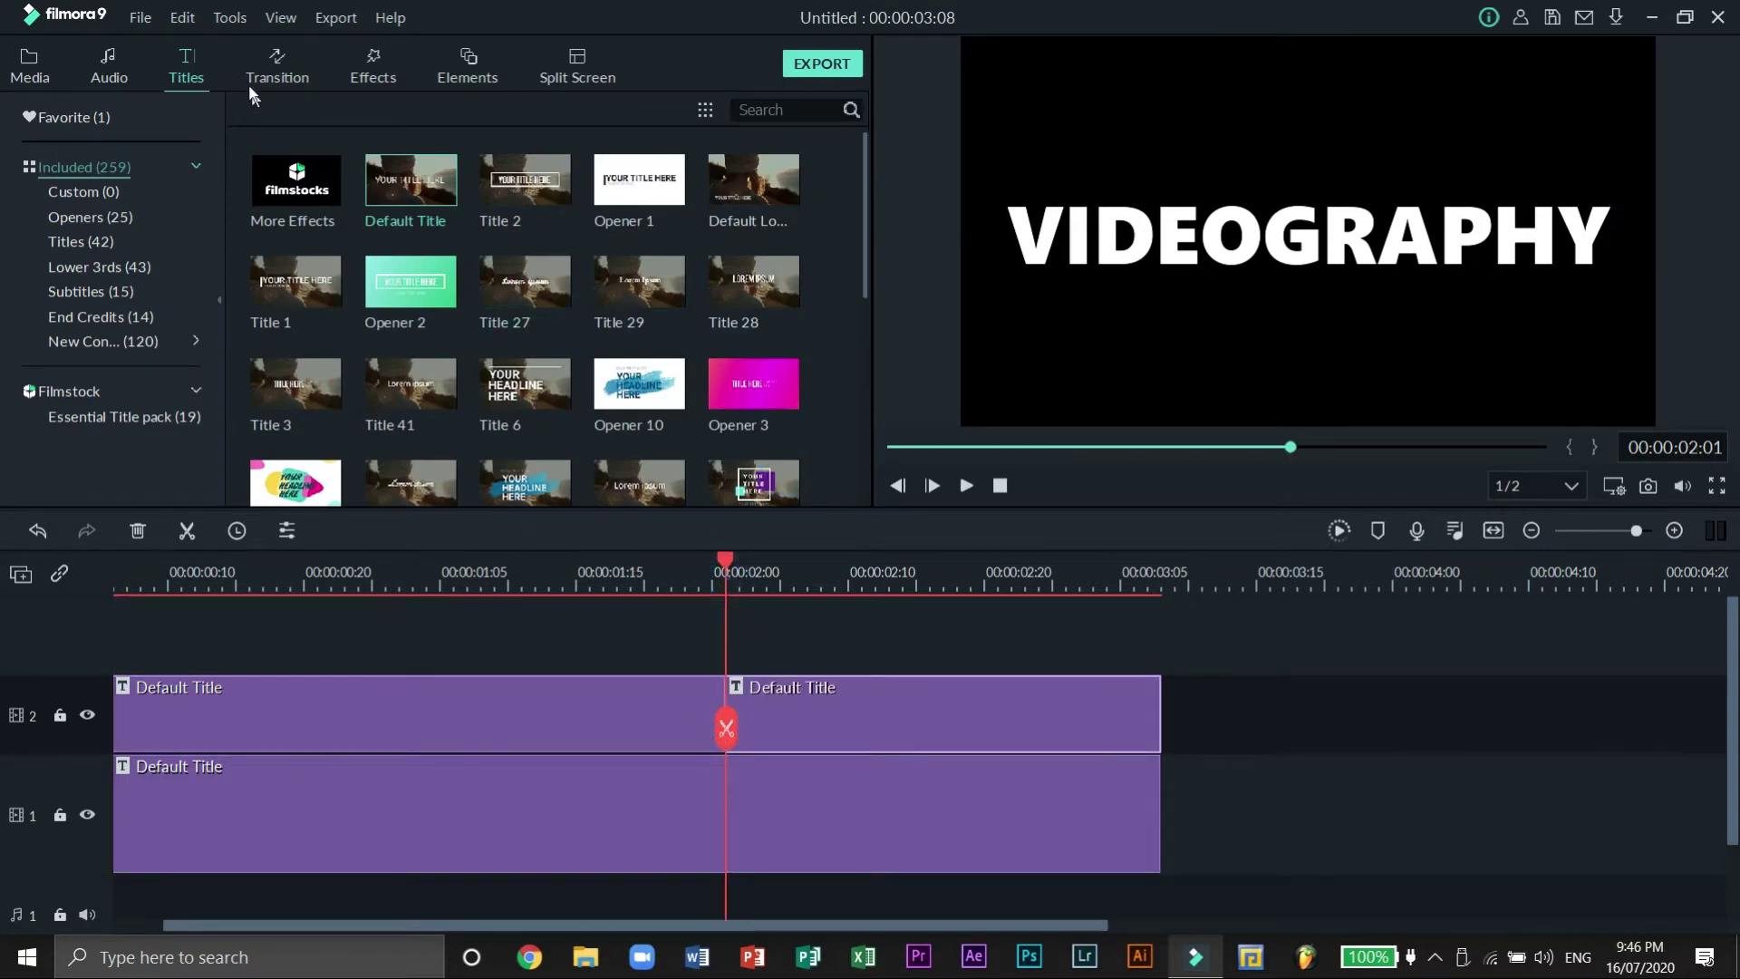
- Apply the Deposit Up transition across the first track-2 title clip and stop the preview
click(277, 71)
click(748, 120)
text(deposit)
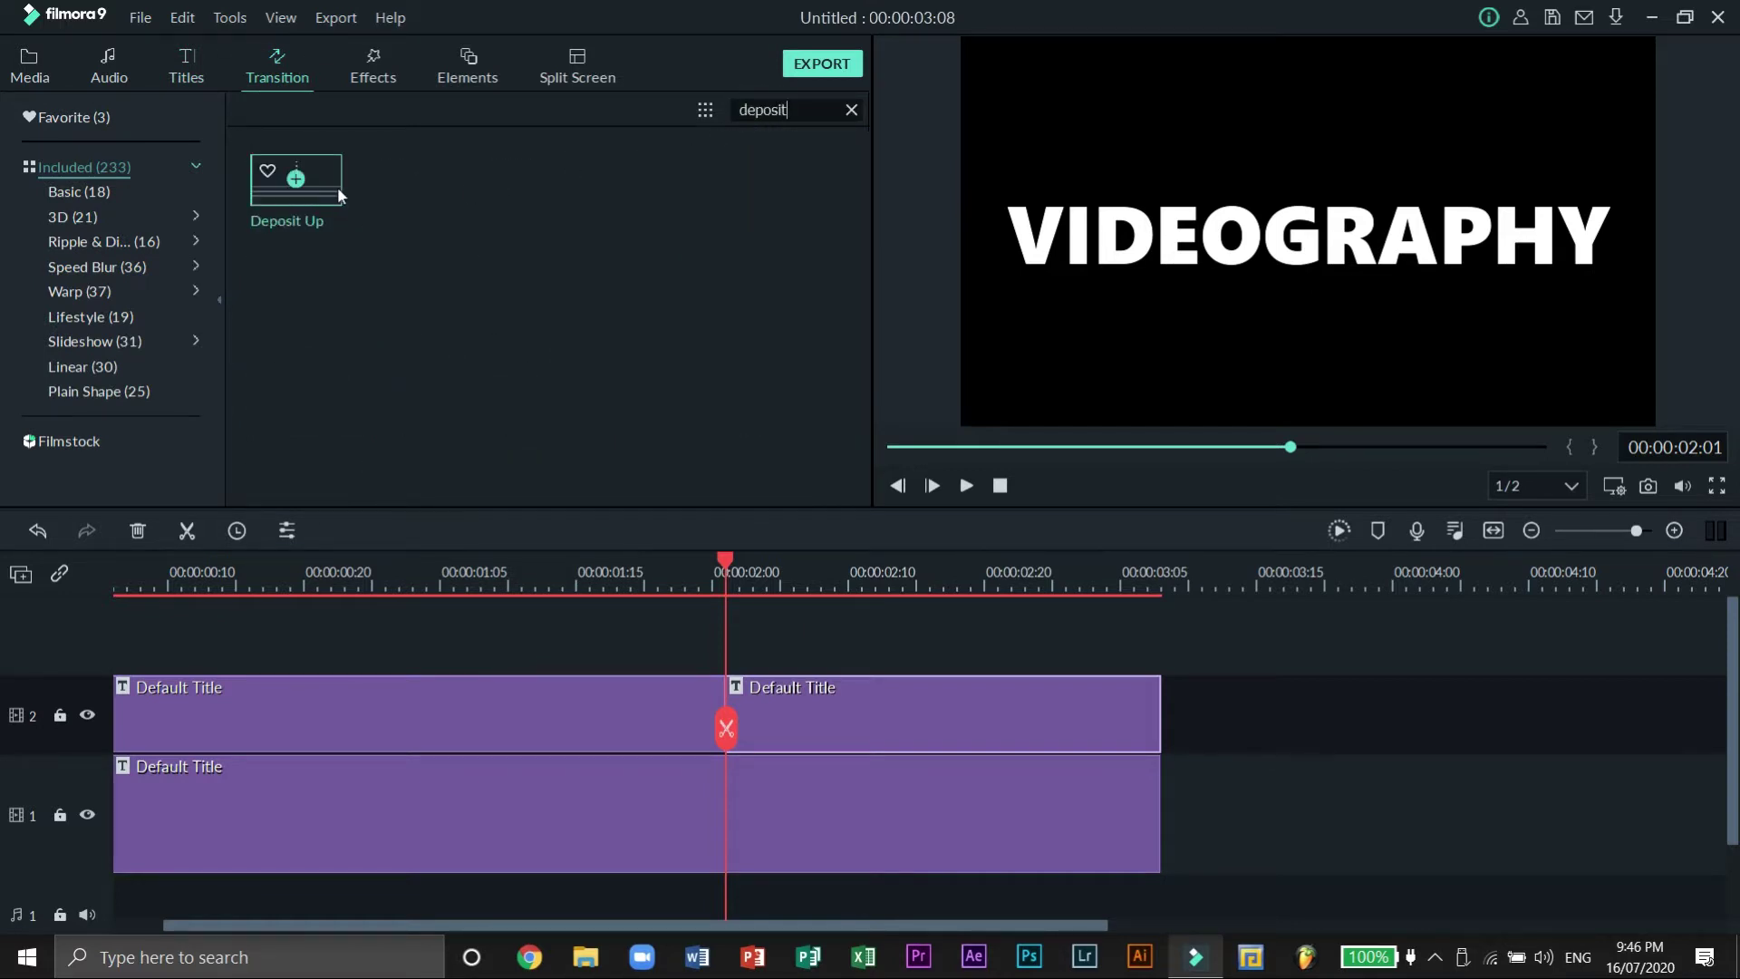
drag(255, 675, 583, 688)
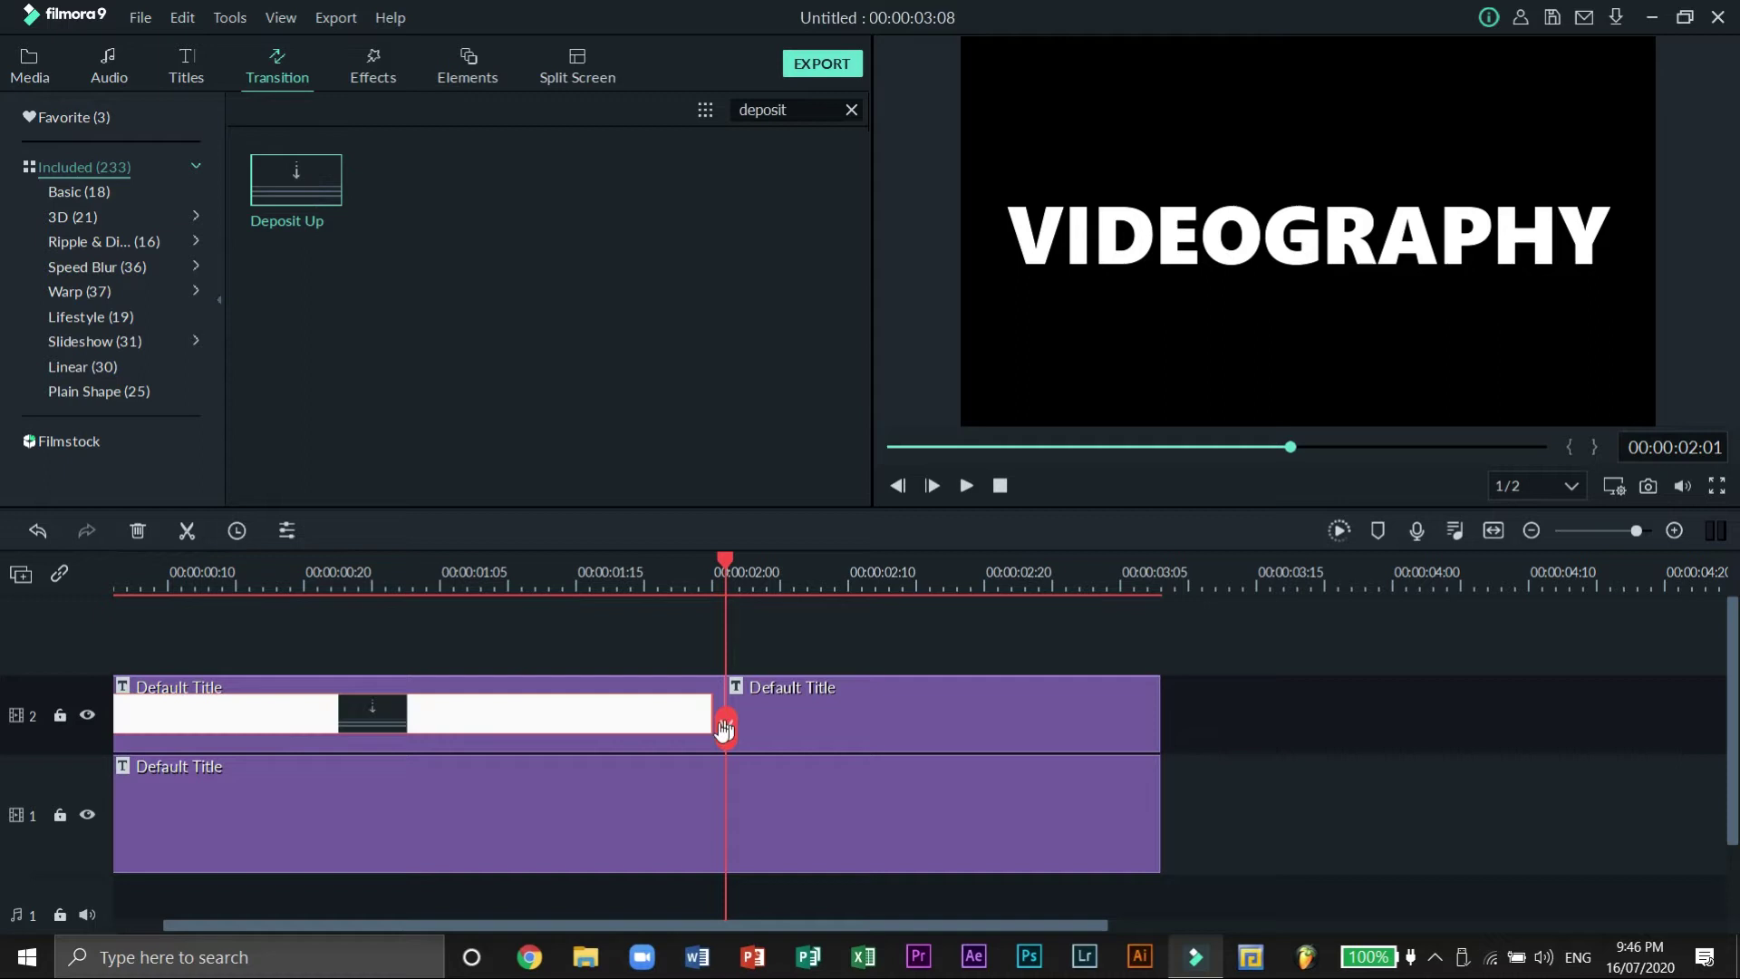
drag(710, 699, 711, 703)
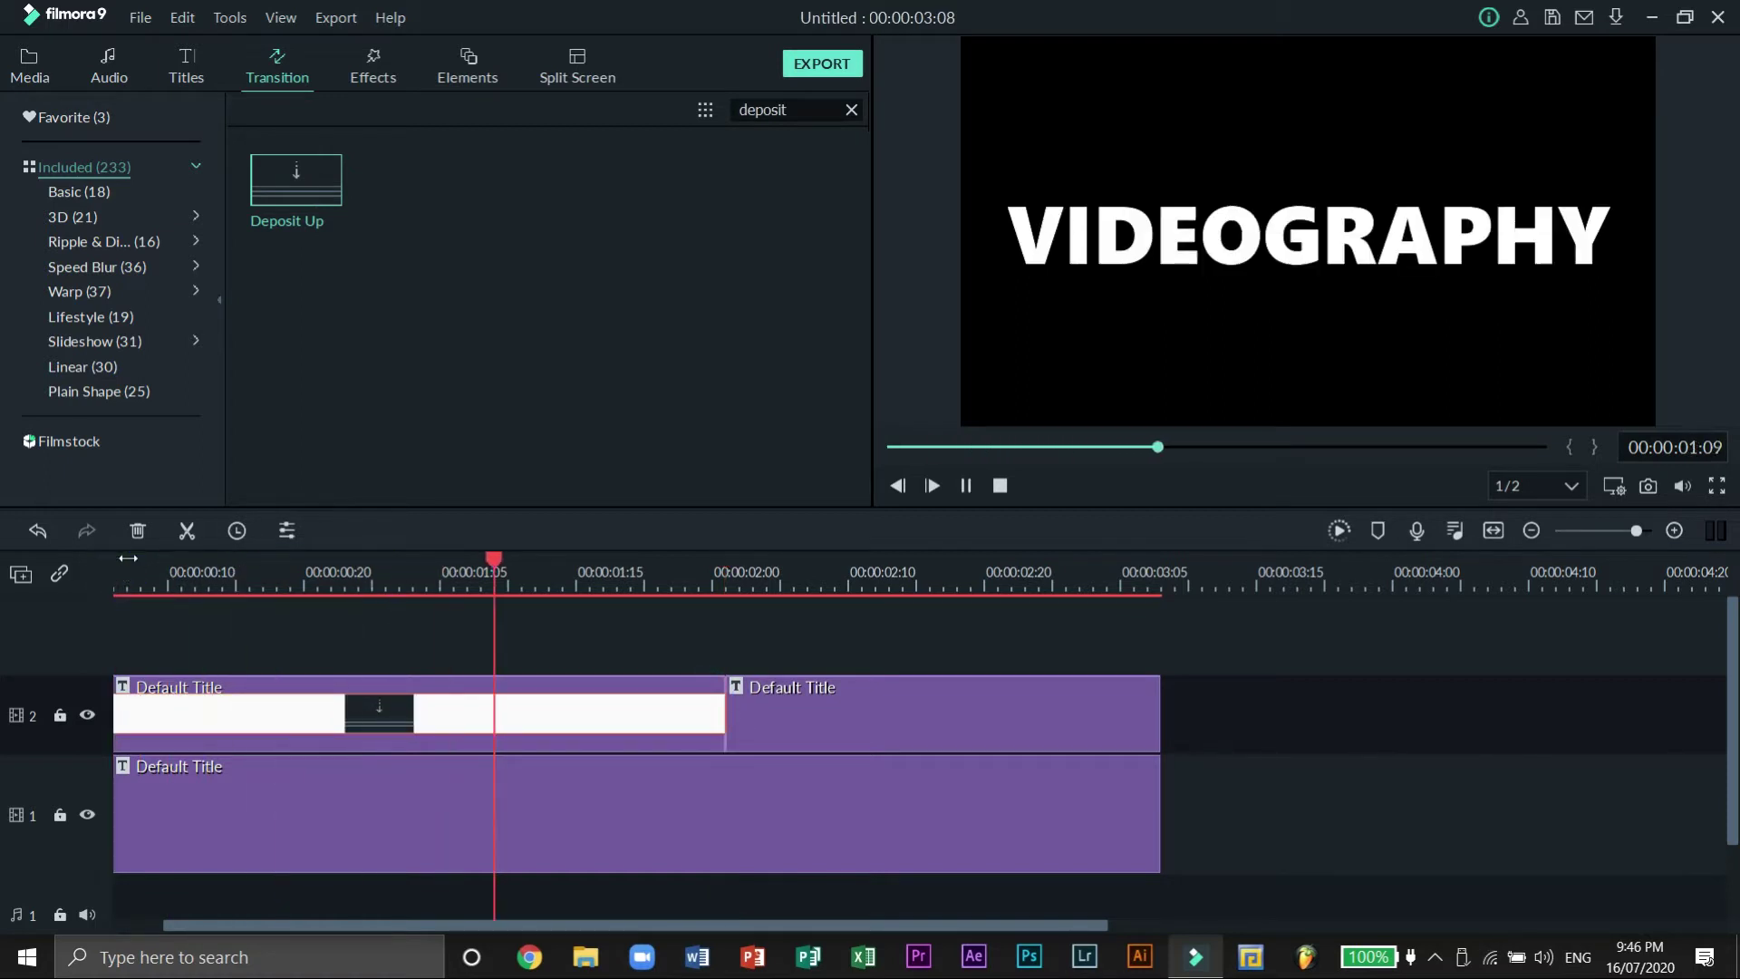
key(space)
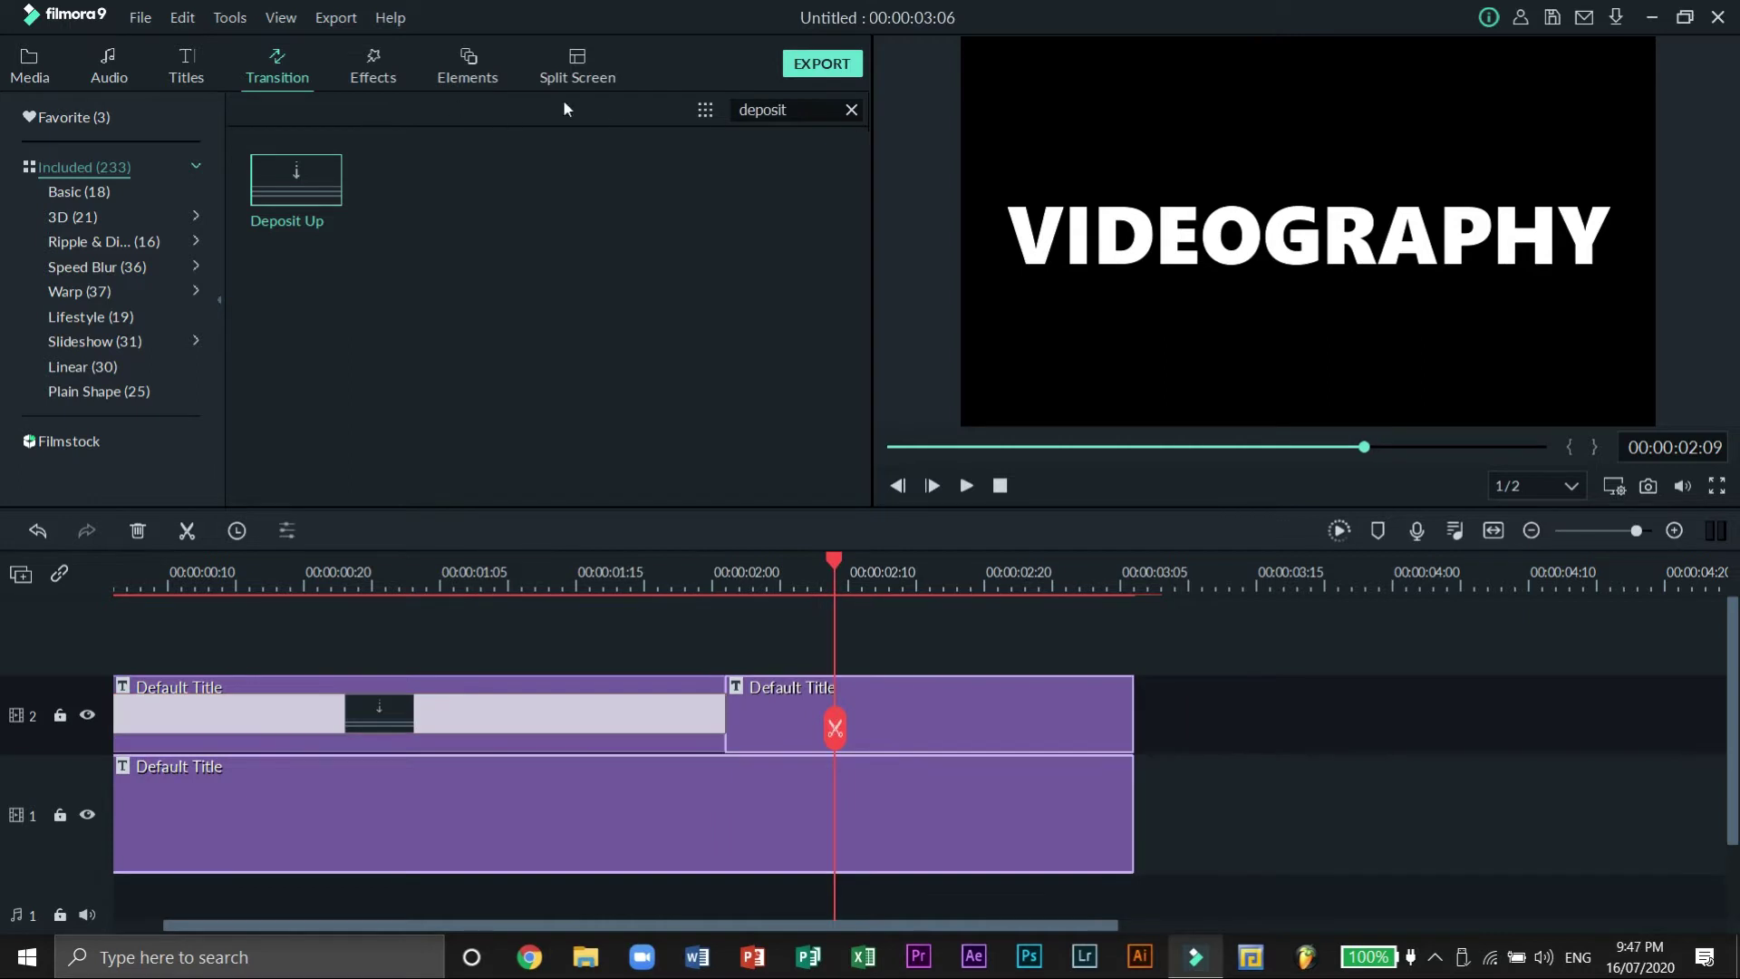
- Name the MP4 export Text Glitch01 and set its frame rate to 30 fps at 1920x1080
click(805, 60)
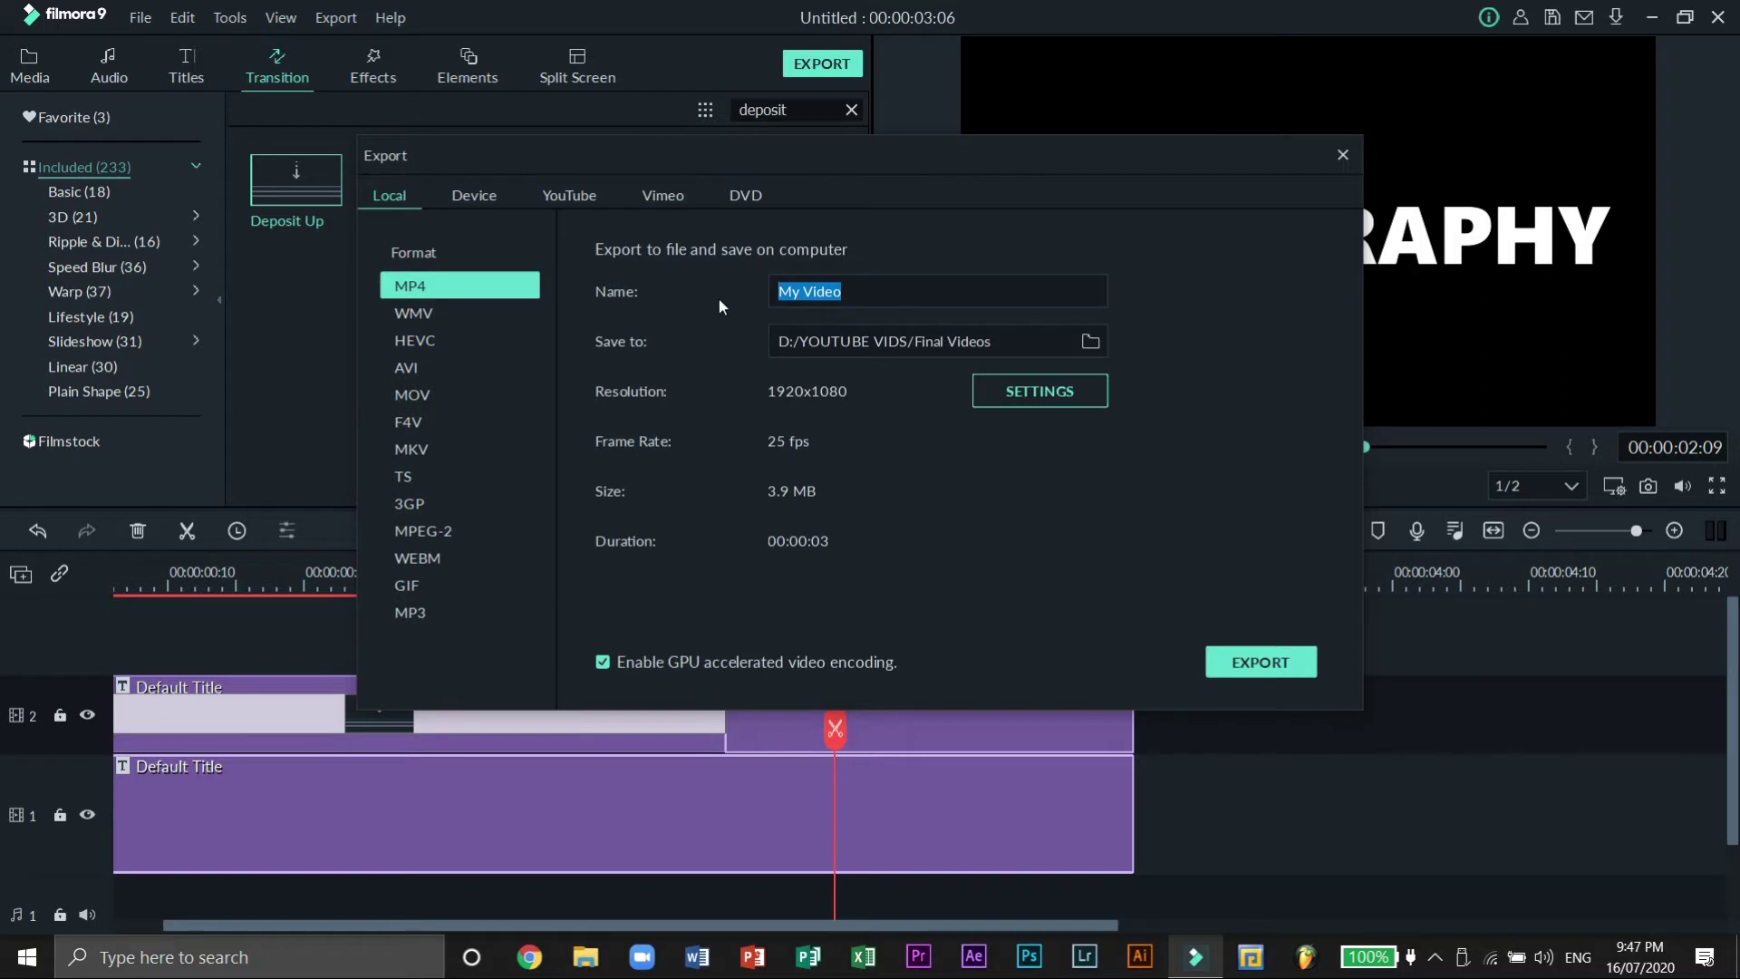
text(Text Glith)
key(BackSpace)
key(BackSpace)
key(BackSpace)
key(BackSpace)
key(BackSpace)
key(BackSpace)
key(BackSpace)
key(BackSpace)
key(BackSpace)
key(BackSpace)
text(Text Glitch01)
click(1032, 391)
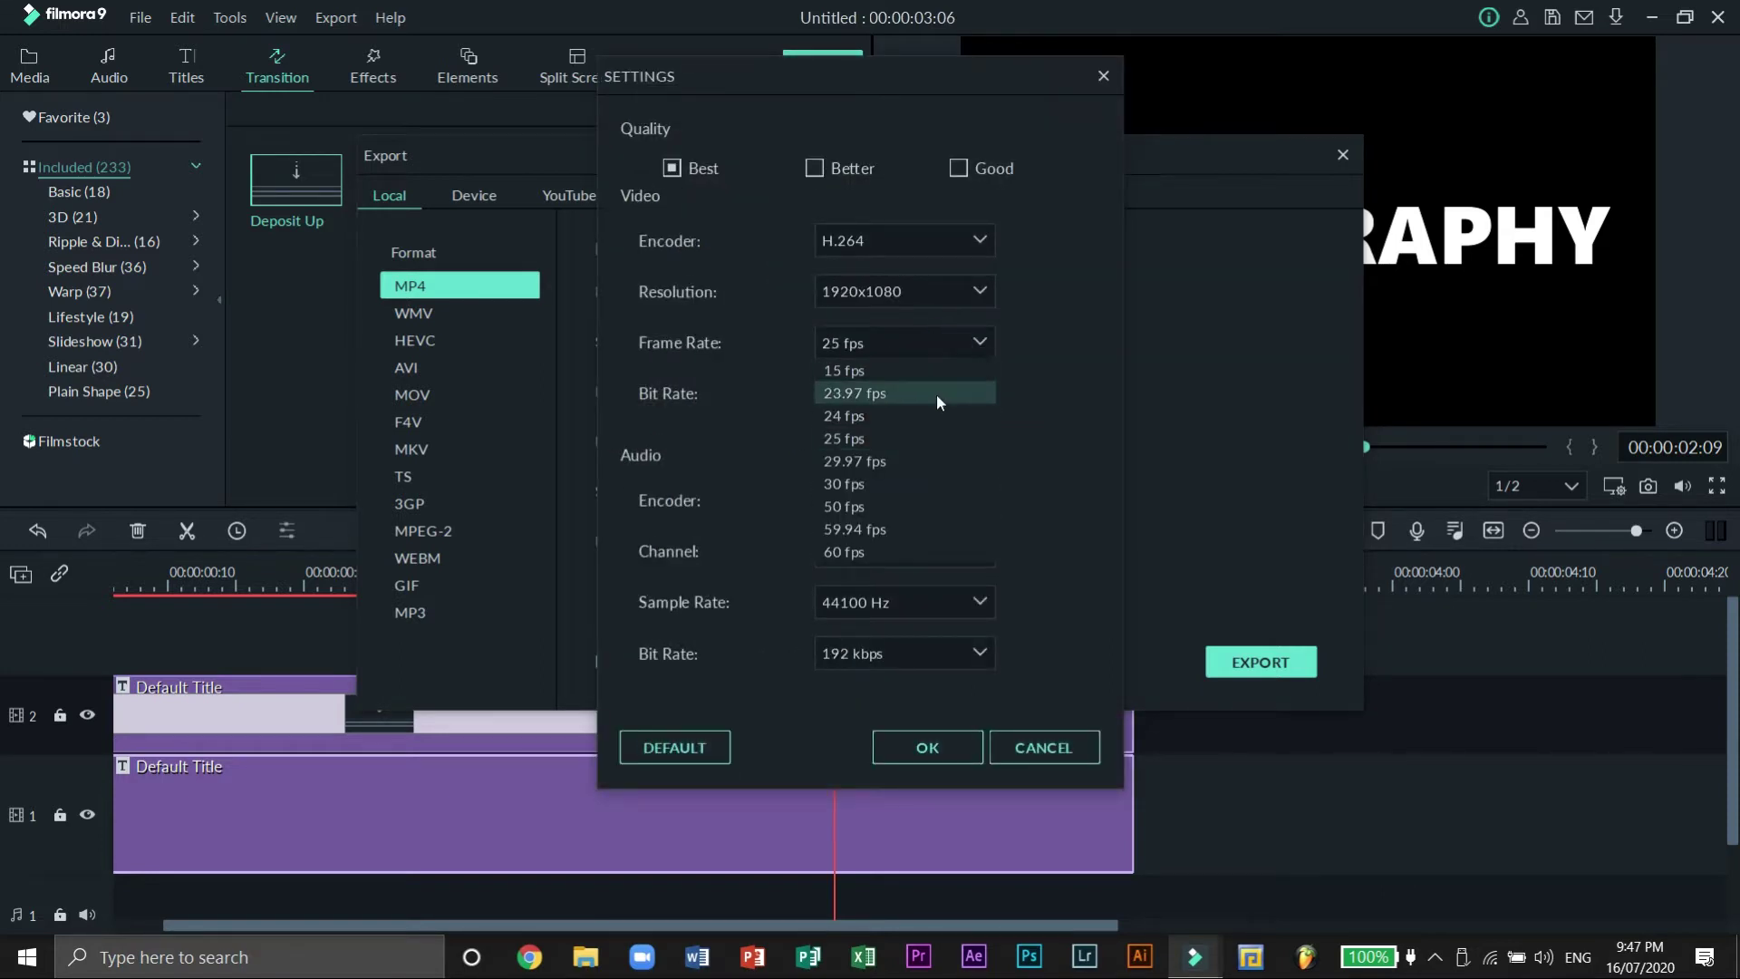
click(913, 478)
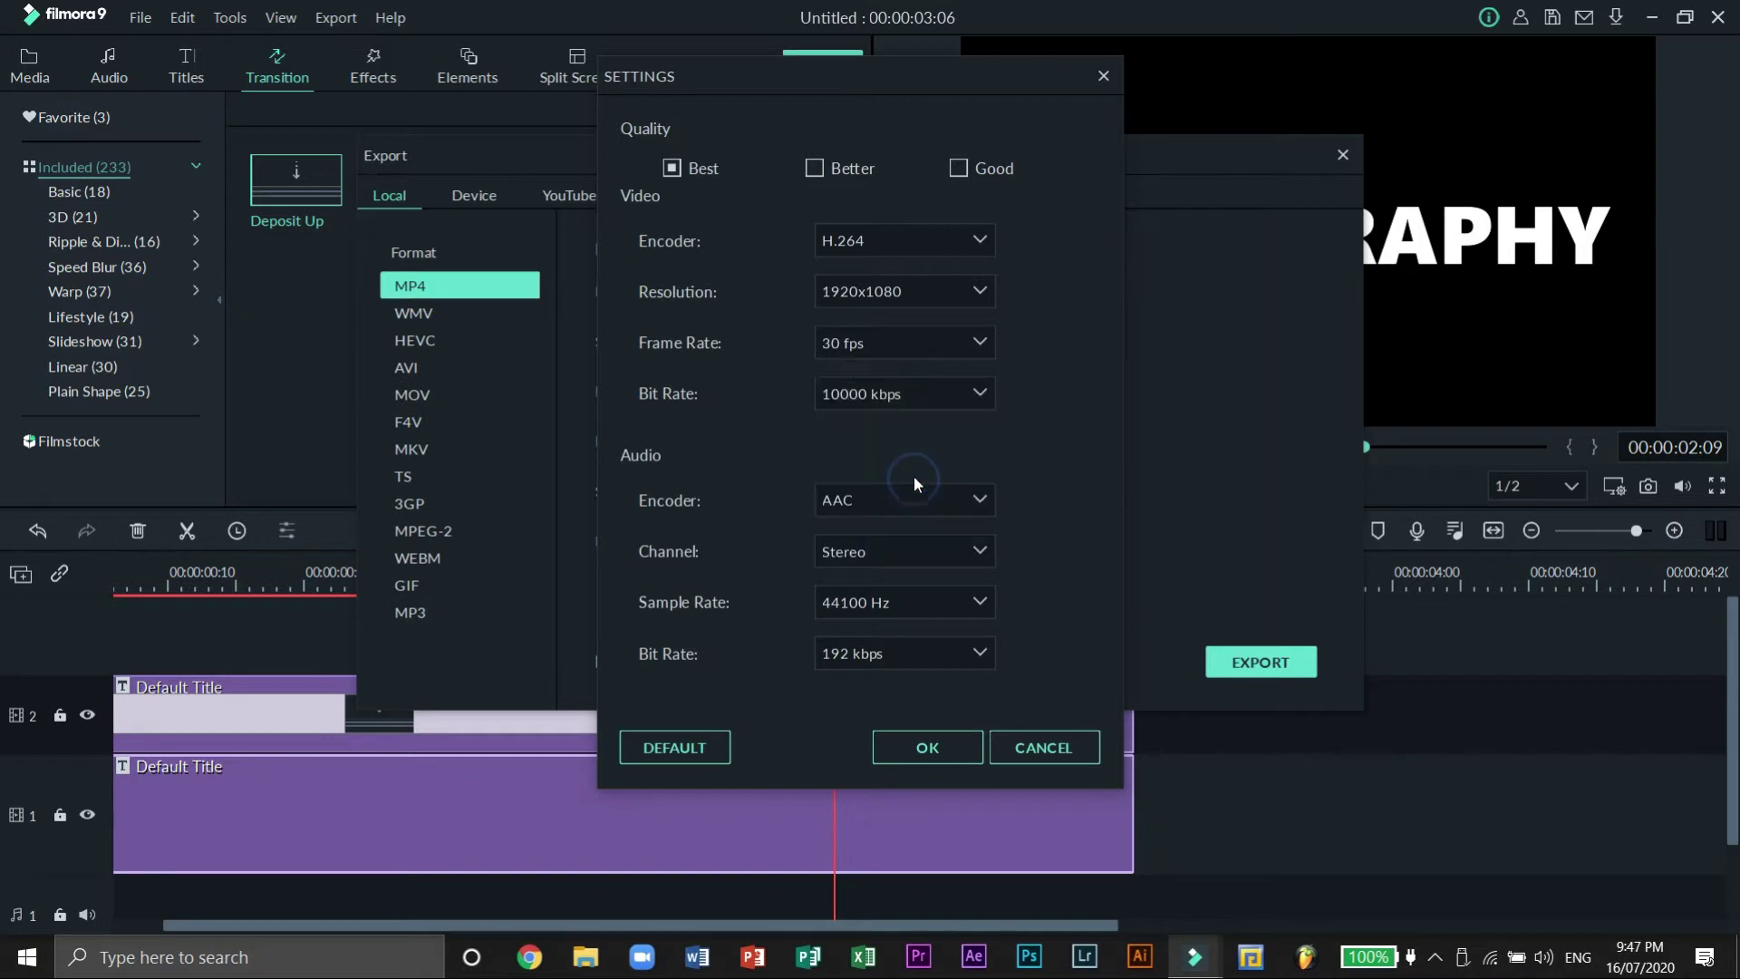
click(922, 749)
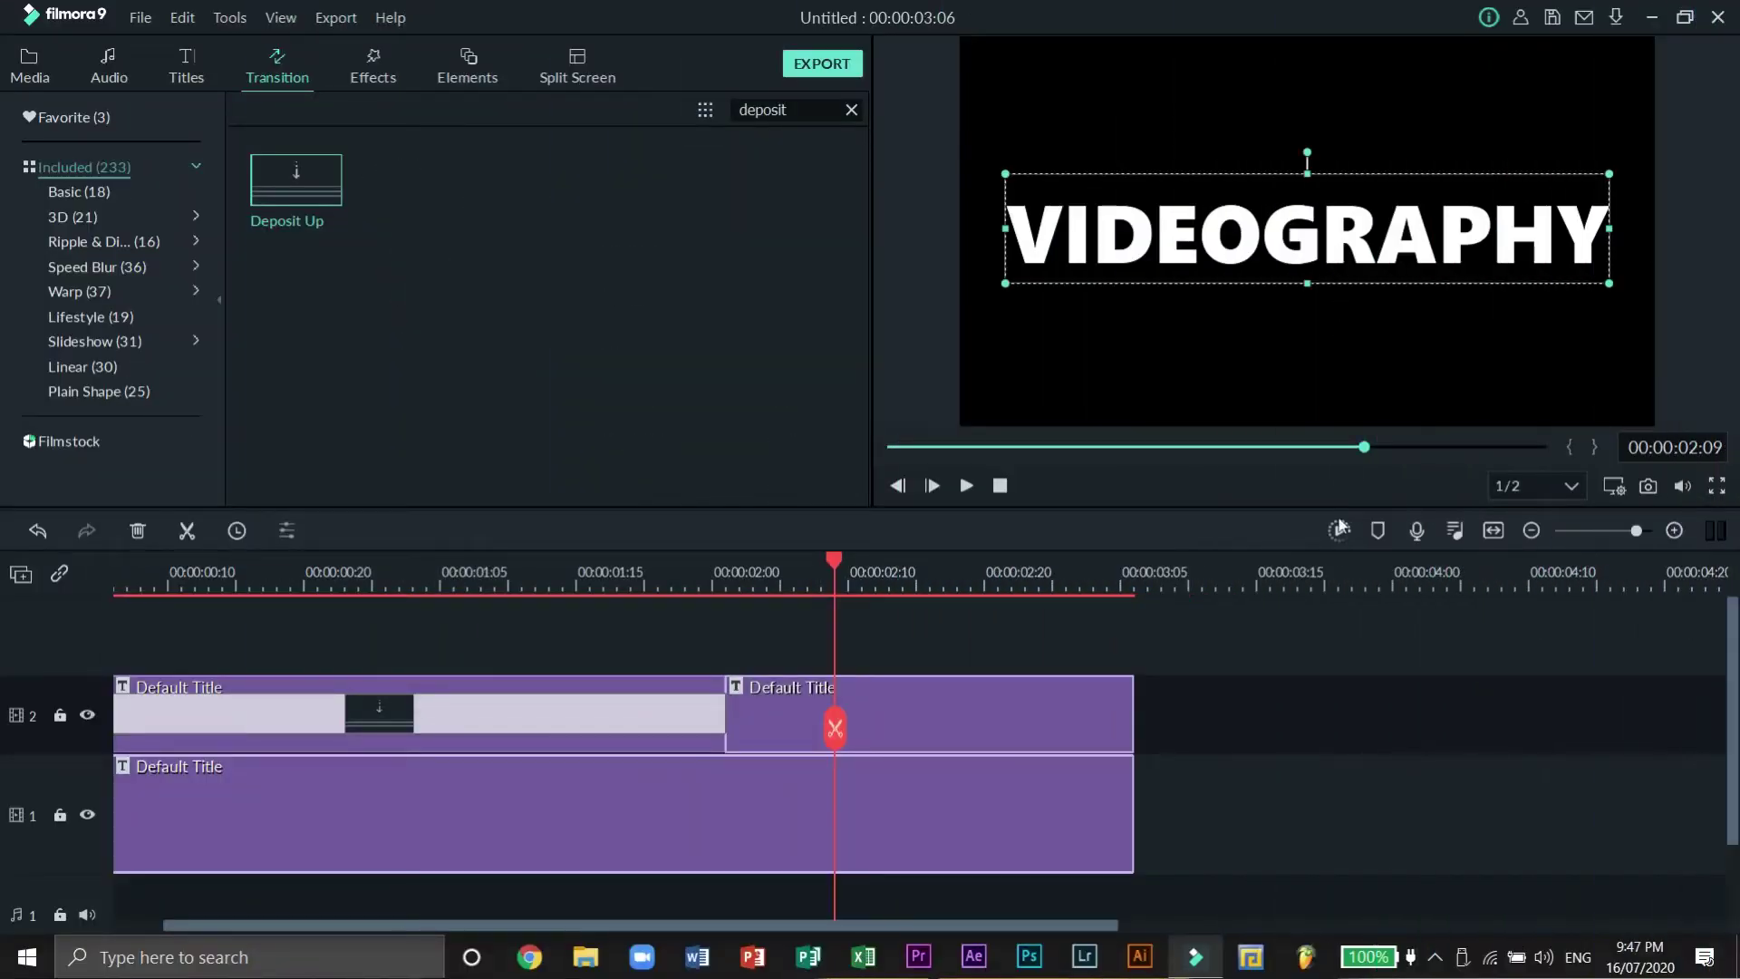
- Delete all title clips and import the exported Text Glitch video from the Final Videos folder
drag(1253, 861, 665, 682)
key(Delete)
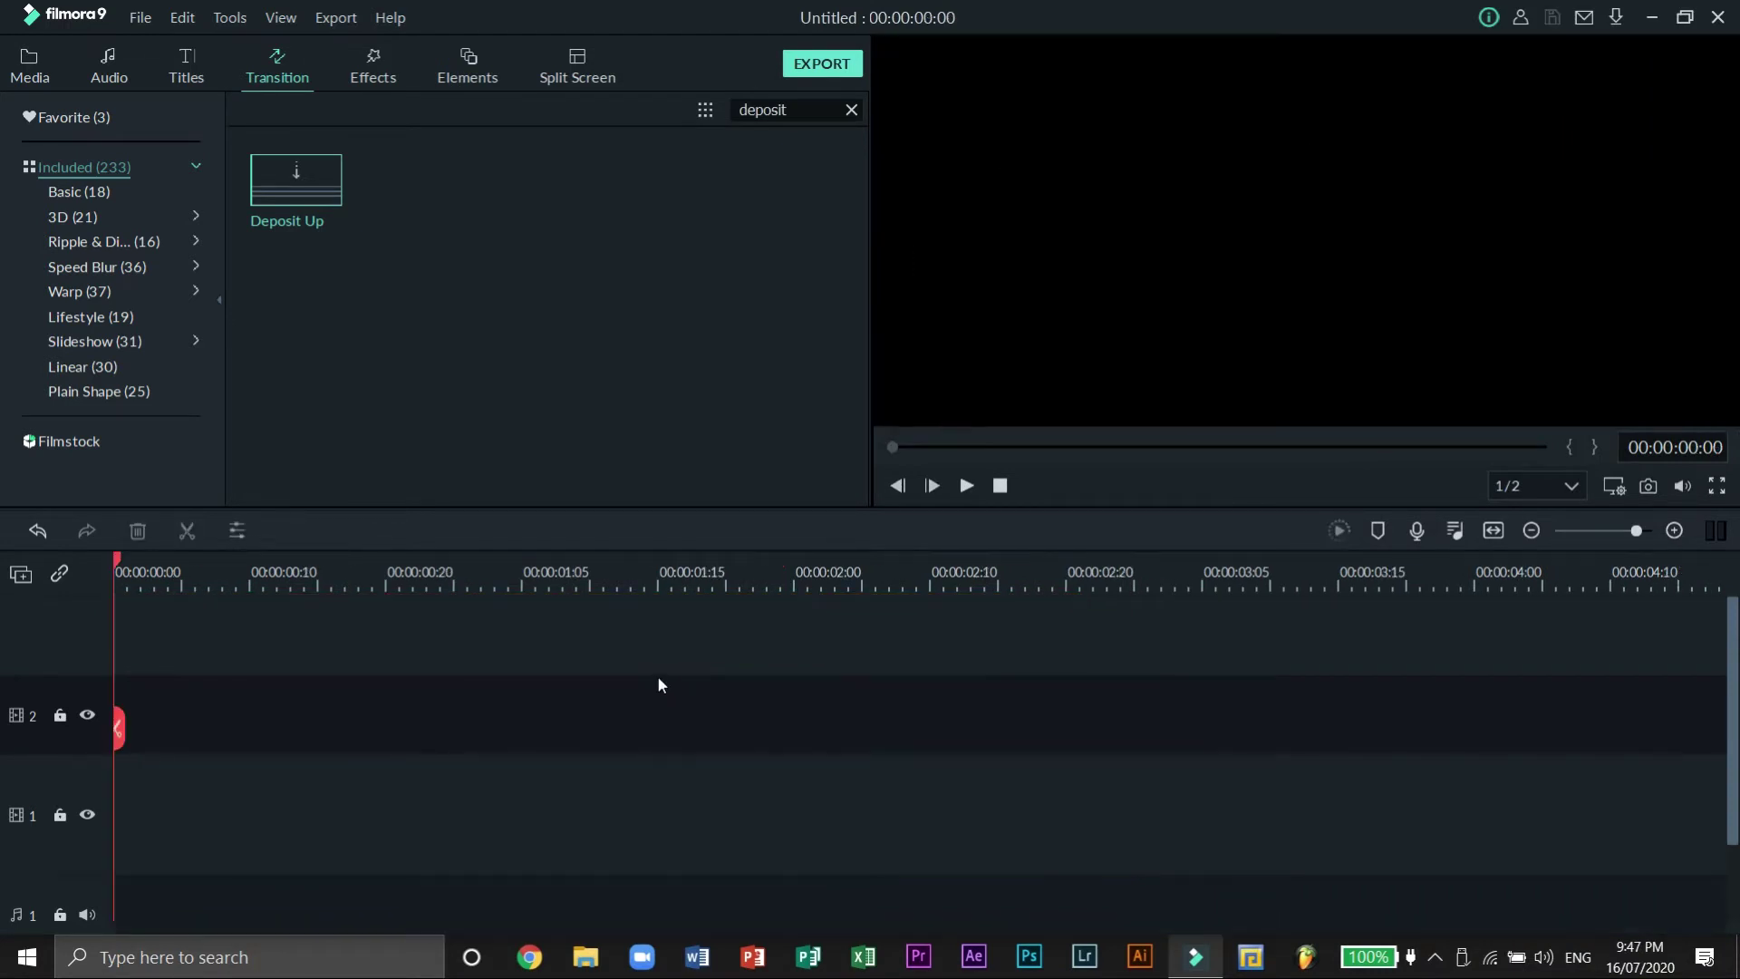
click(46, 59)
click(544, 322)
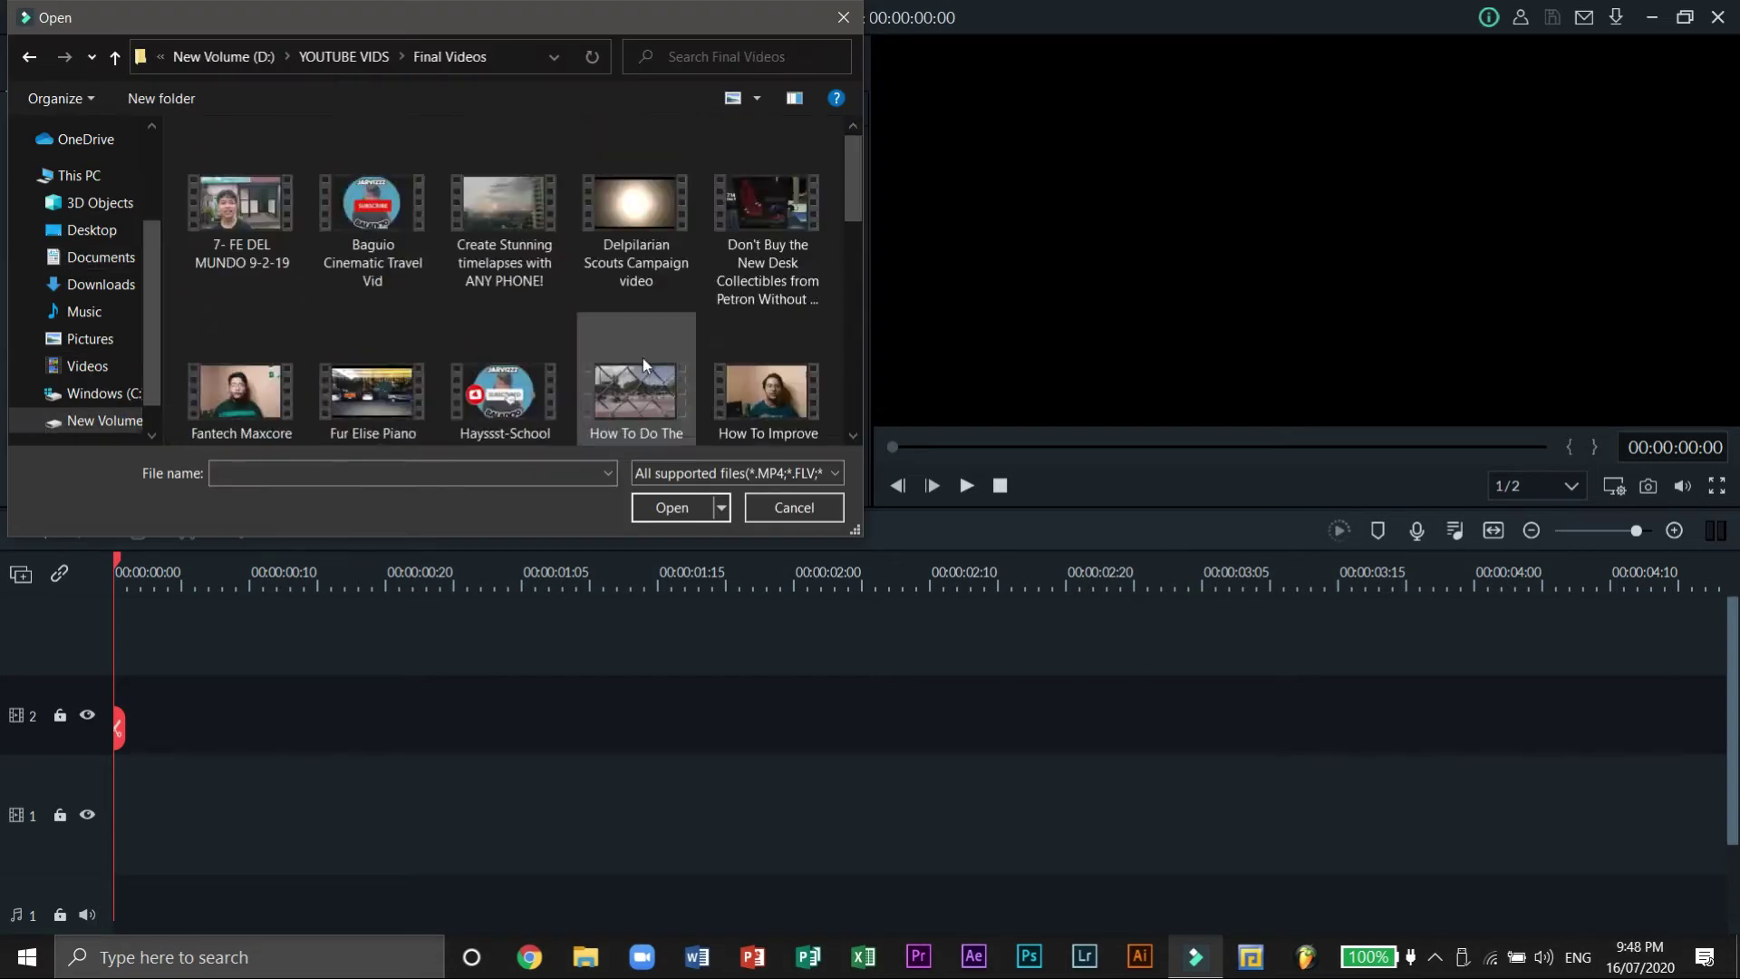
click(692, 503)
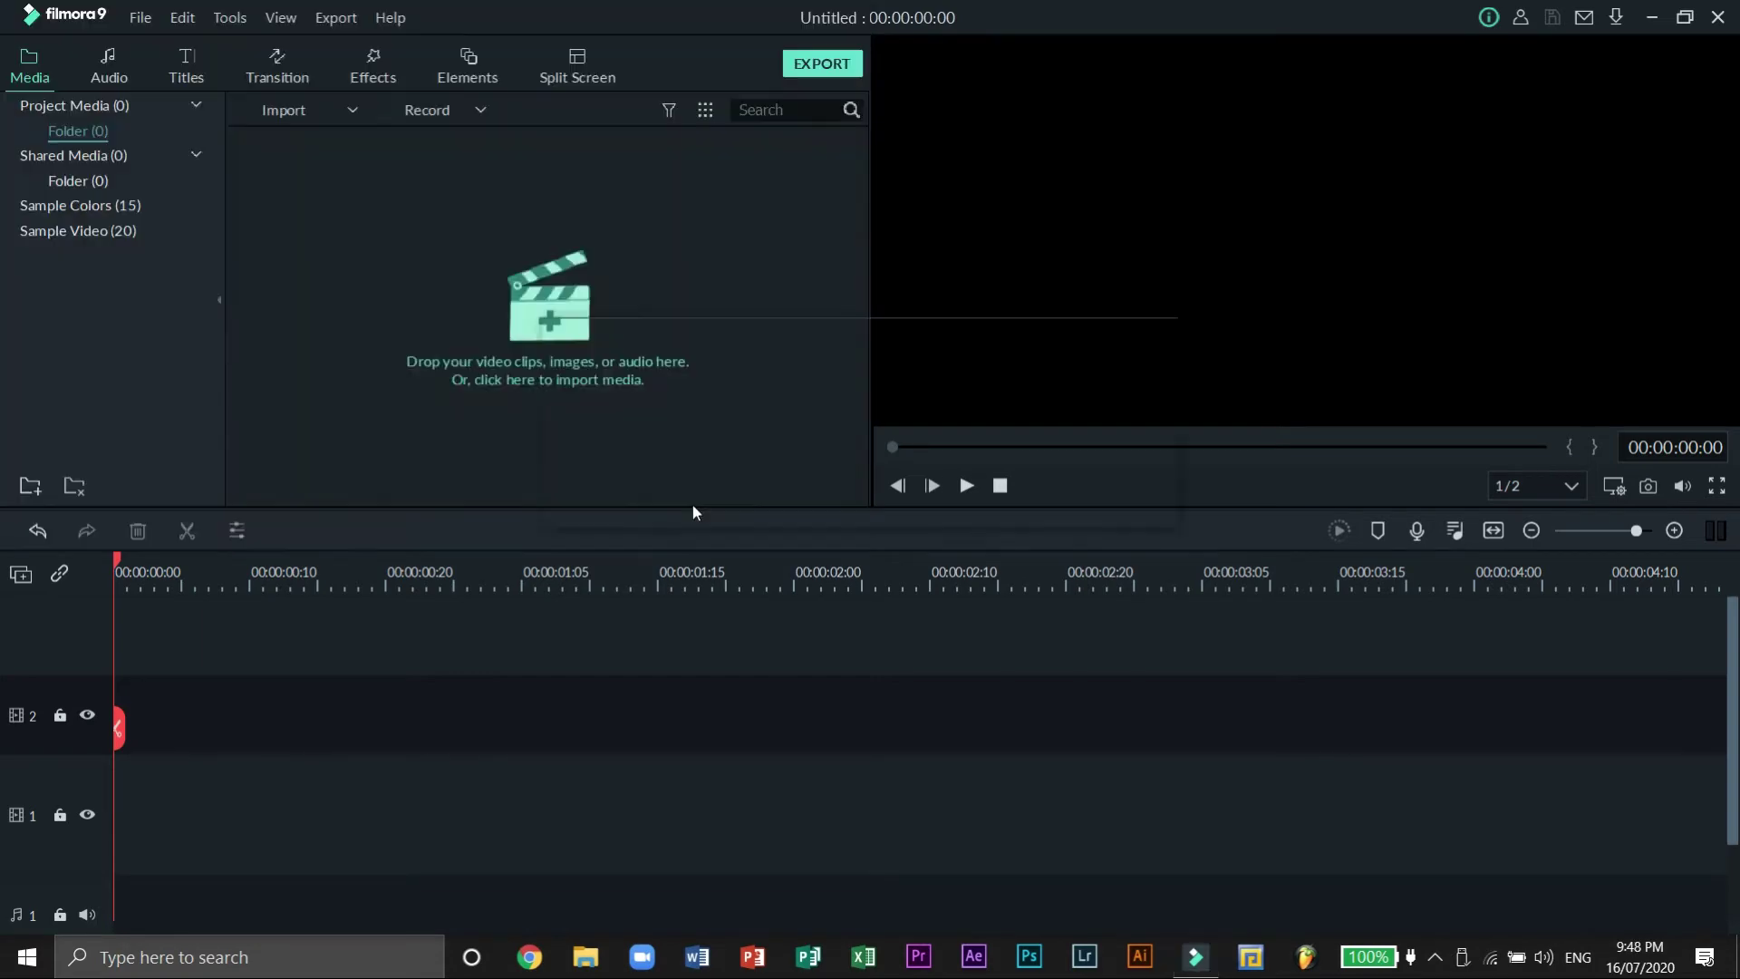
double_click(676, 387)
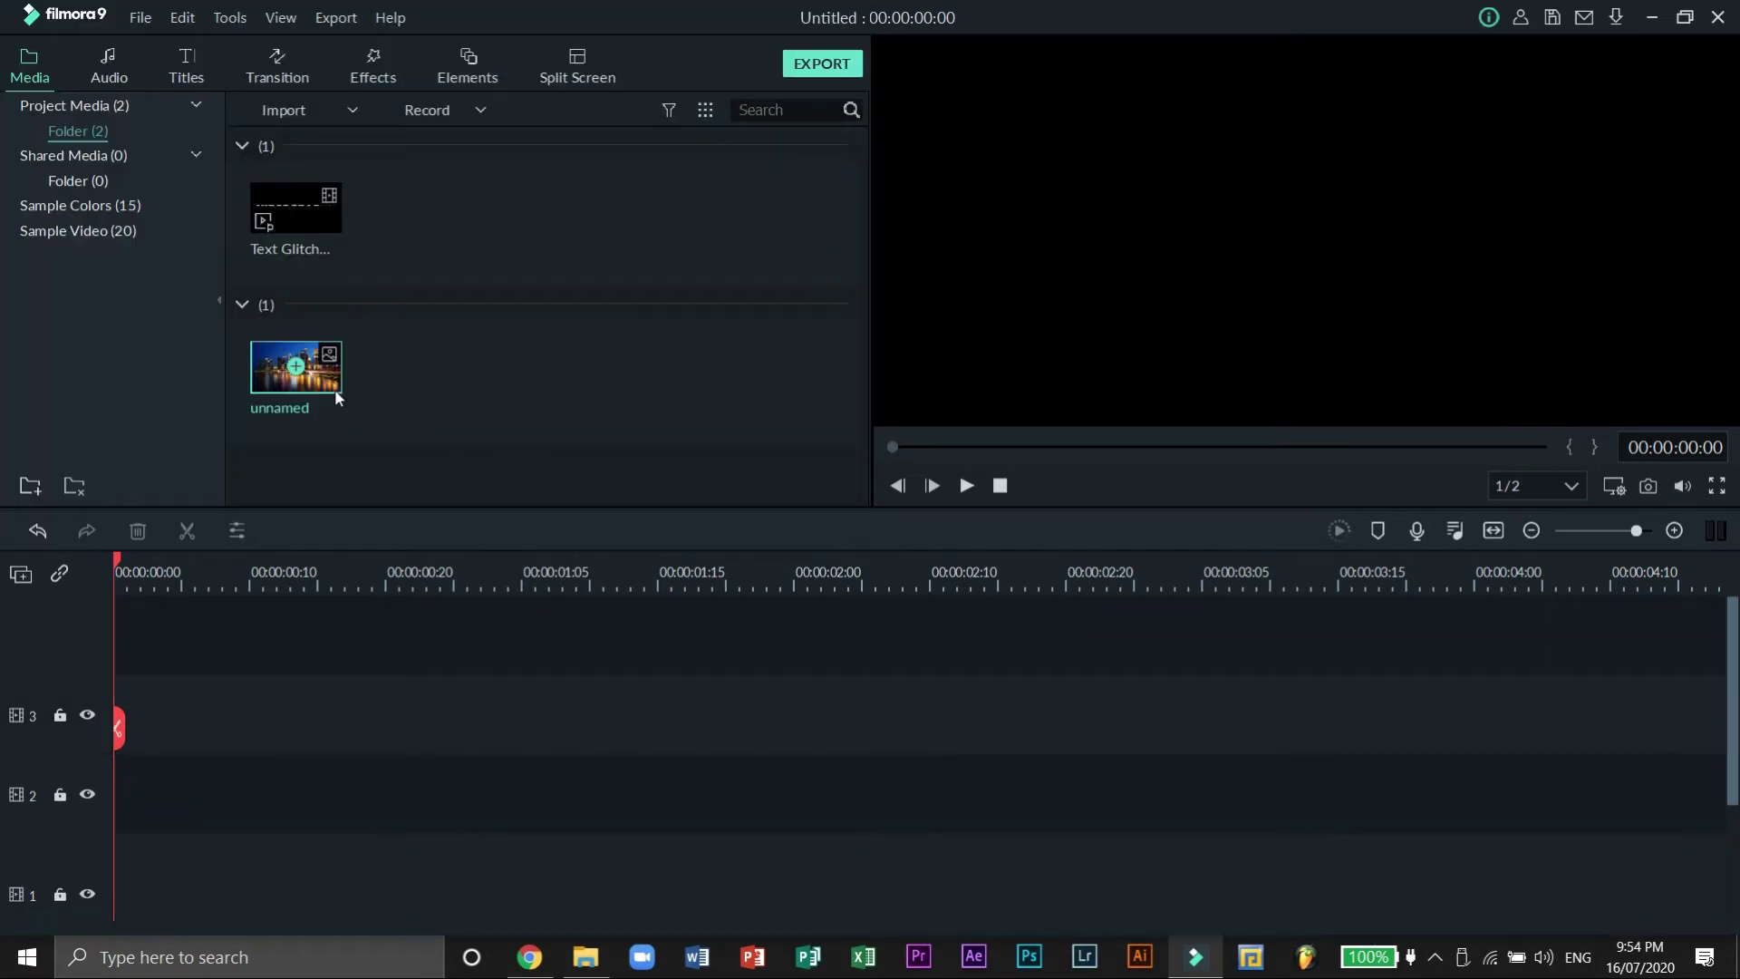
- Put the city image on track 1 and Text Glitch01 above it, matching 1920x1080 30fps, trimming the image to 3:06
drag(334, 389, 100, 843)
drag(321, 229, 78, 774)
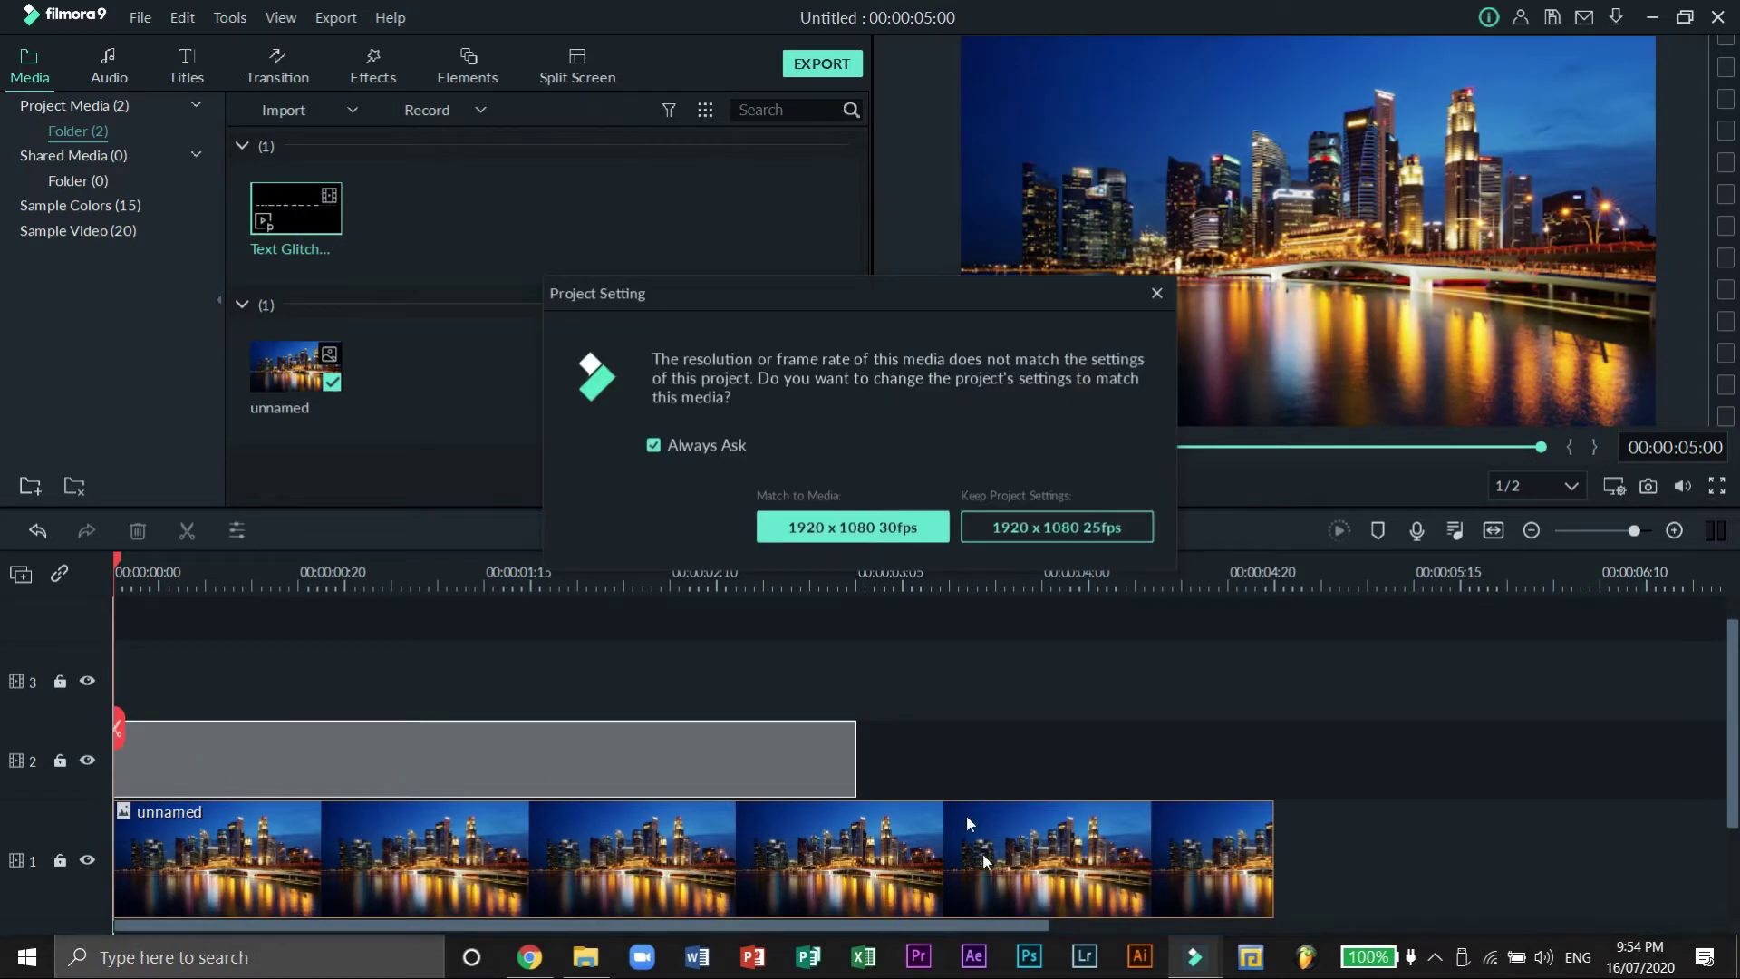
click(893, 530)
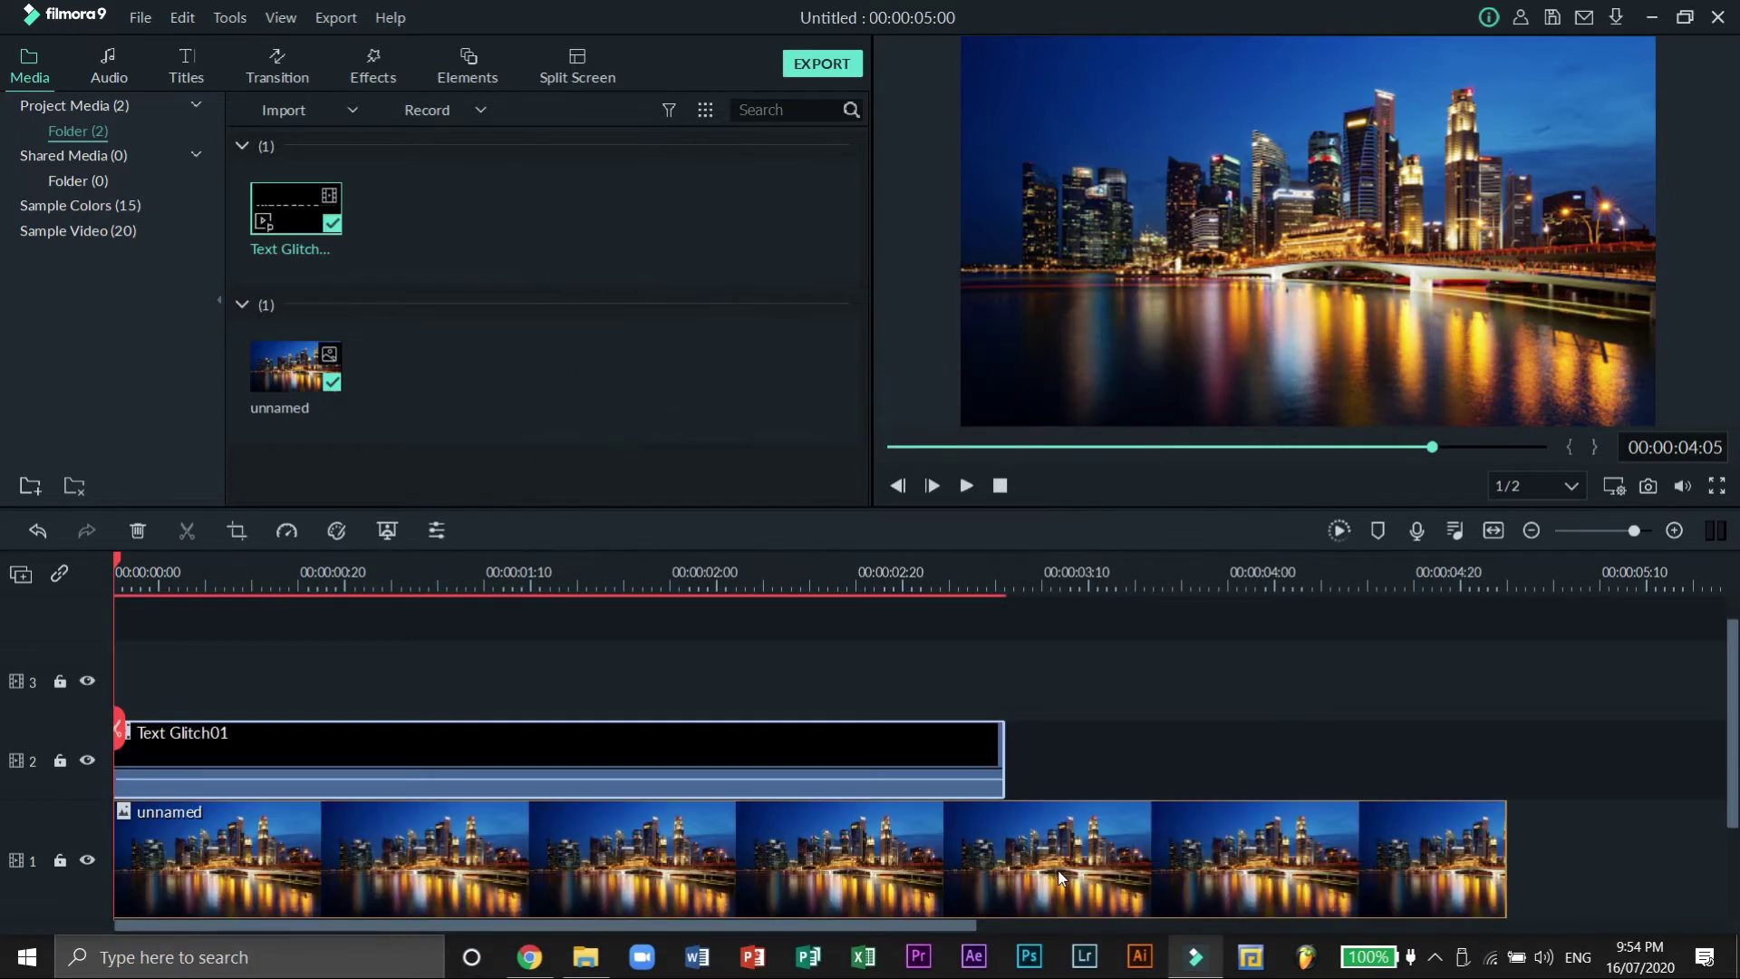
drag(1506, 827, 1004, 836)
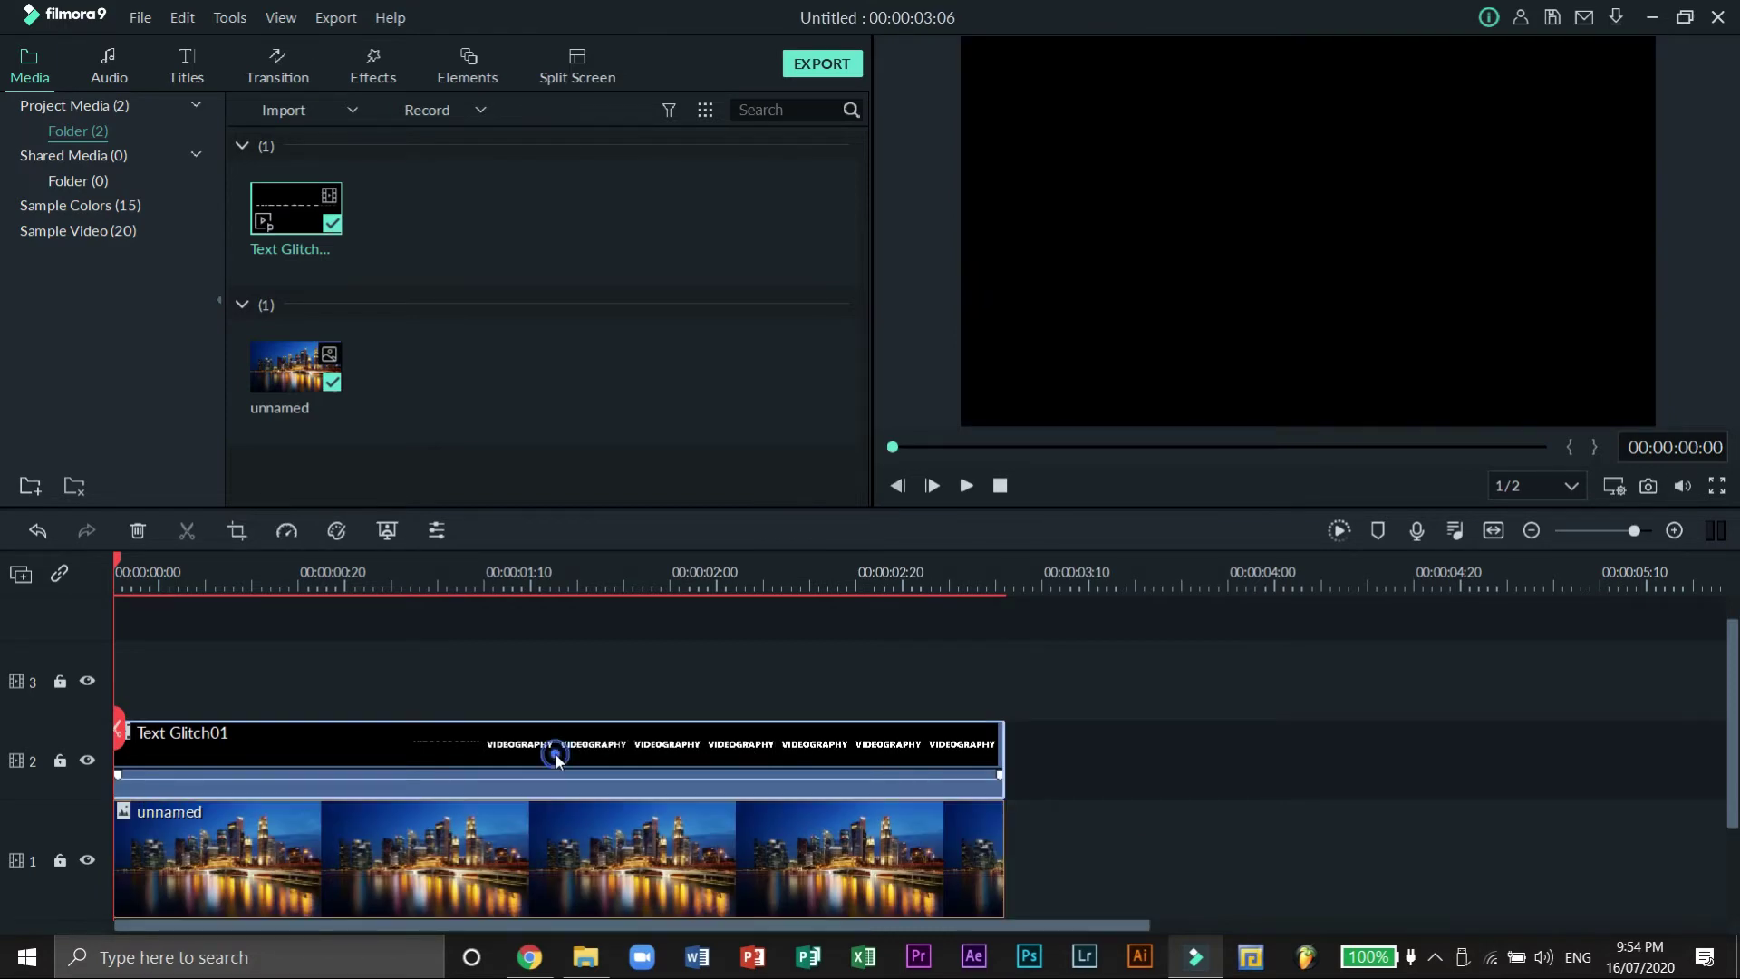
- Set the Text Glitch01 clip's Compositing blending mode to Lighten
double_click(557, 761)
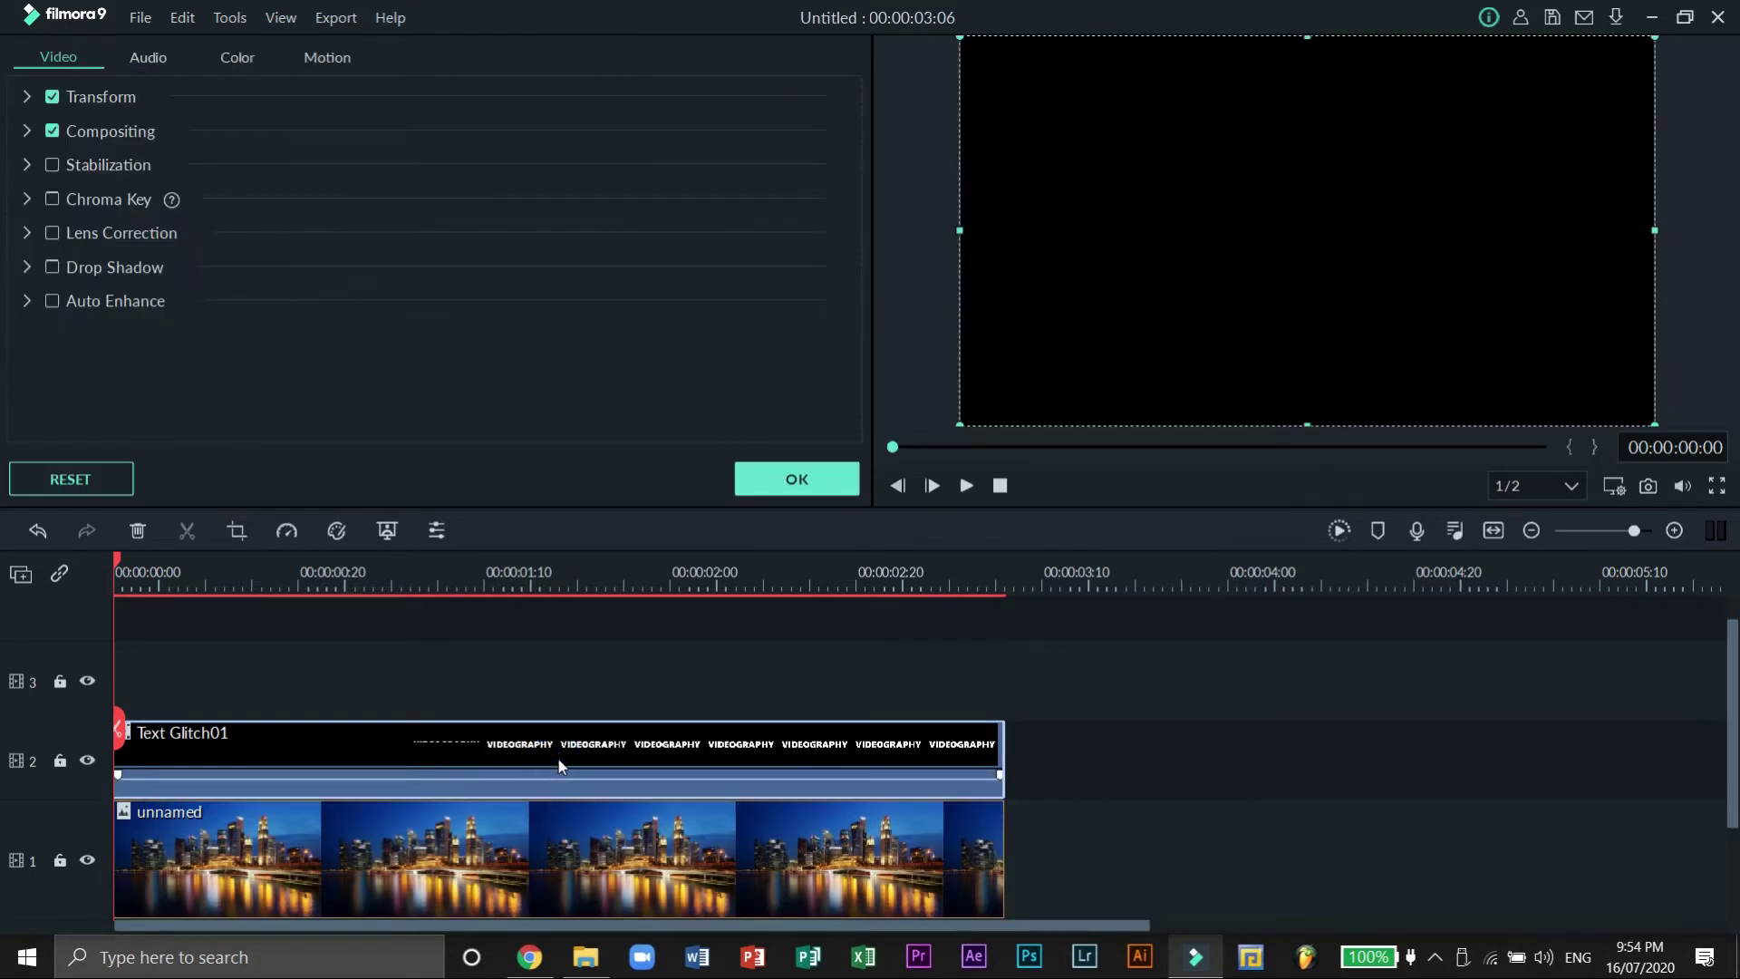
click(27, 134)
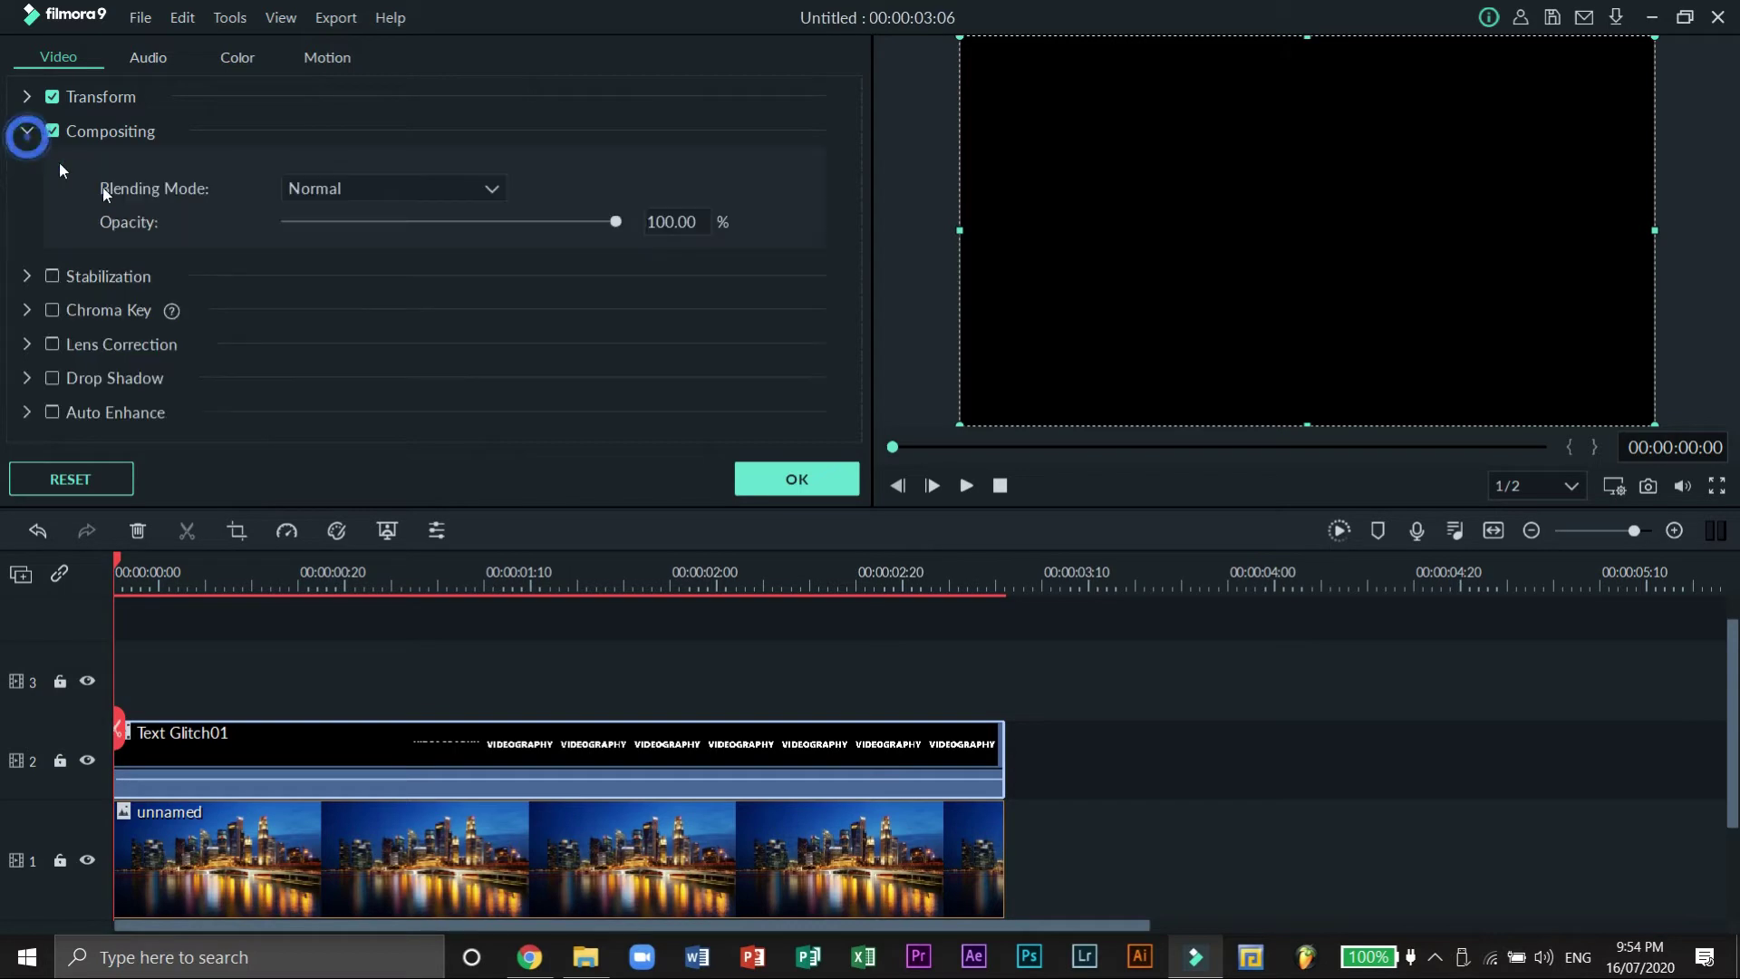
click(494, 187)
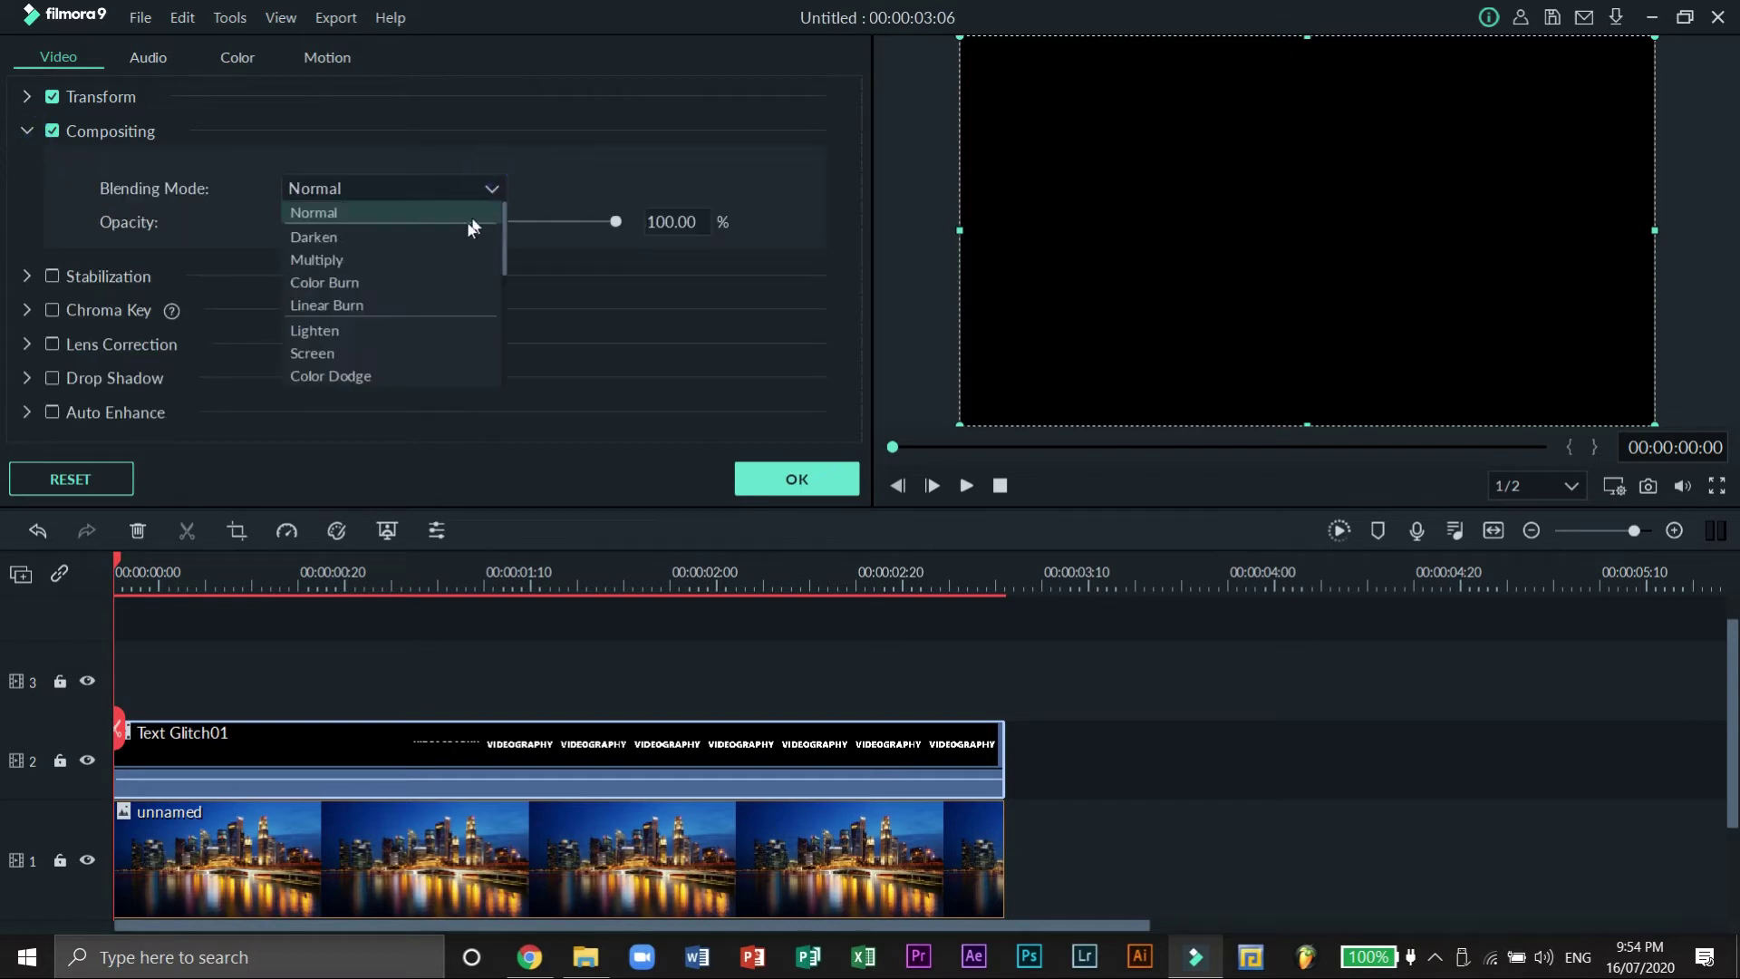
click(408, 328)
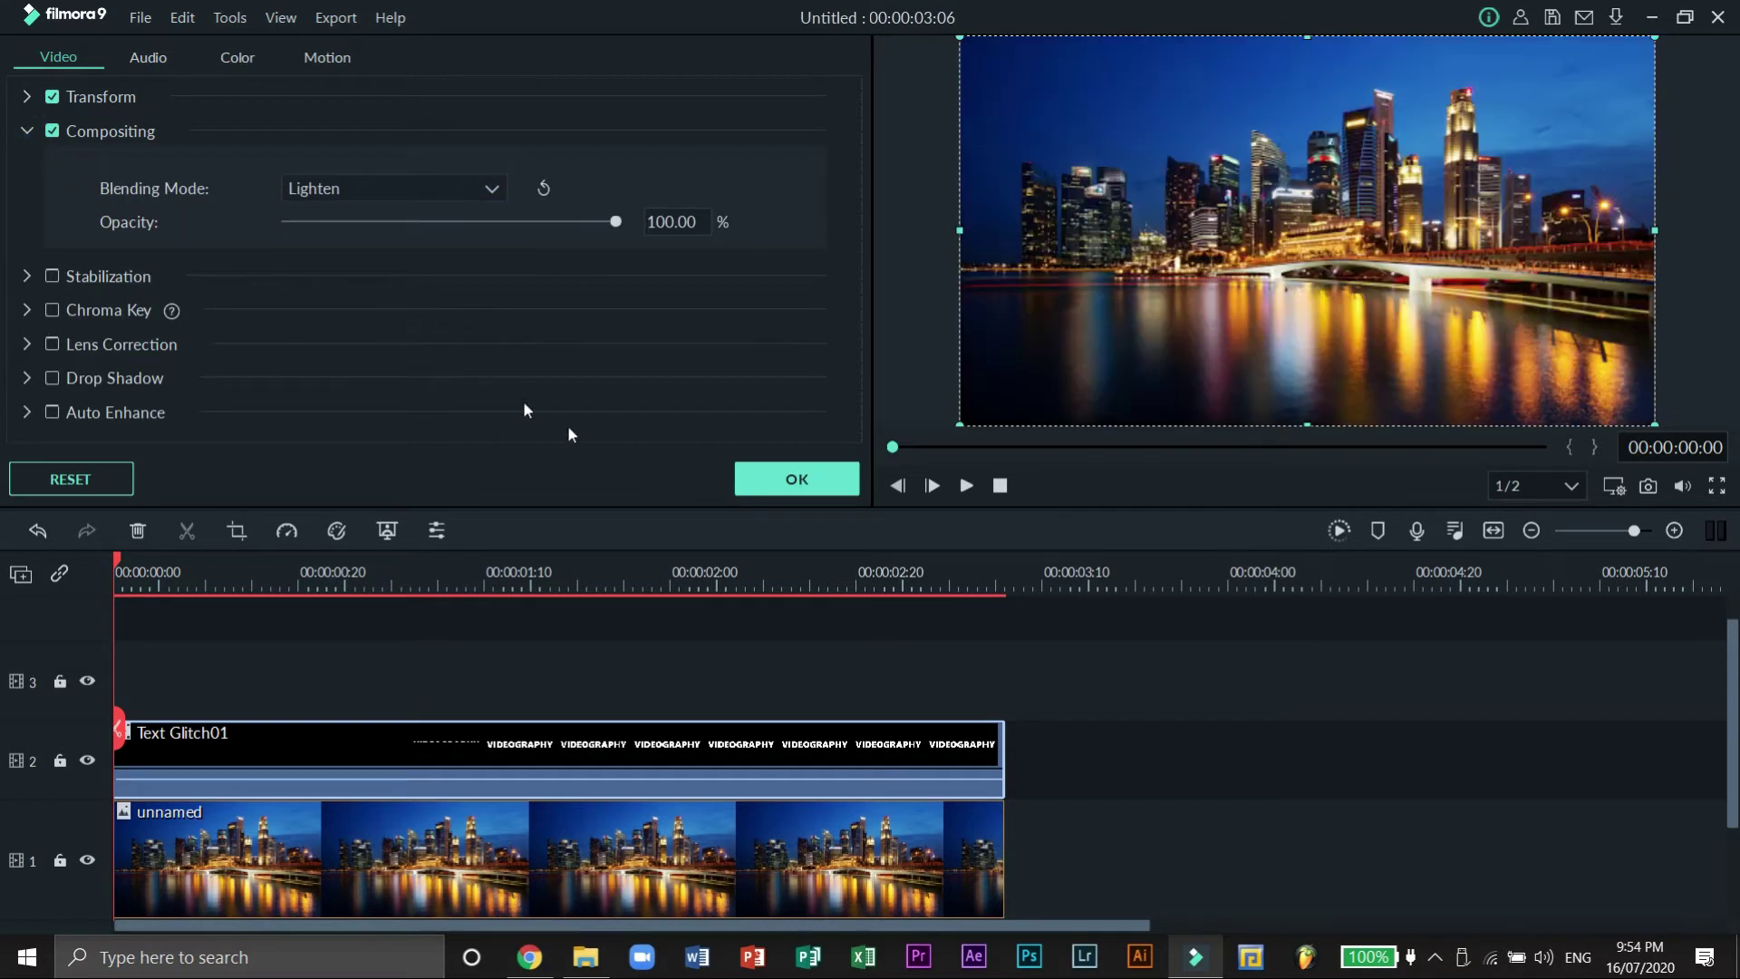
click(761, 483)
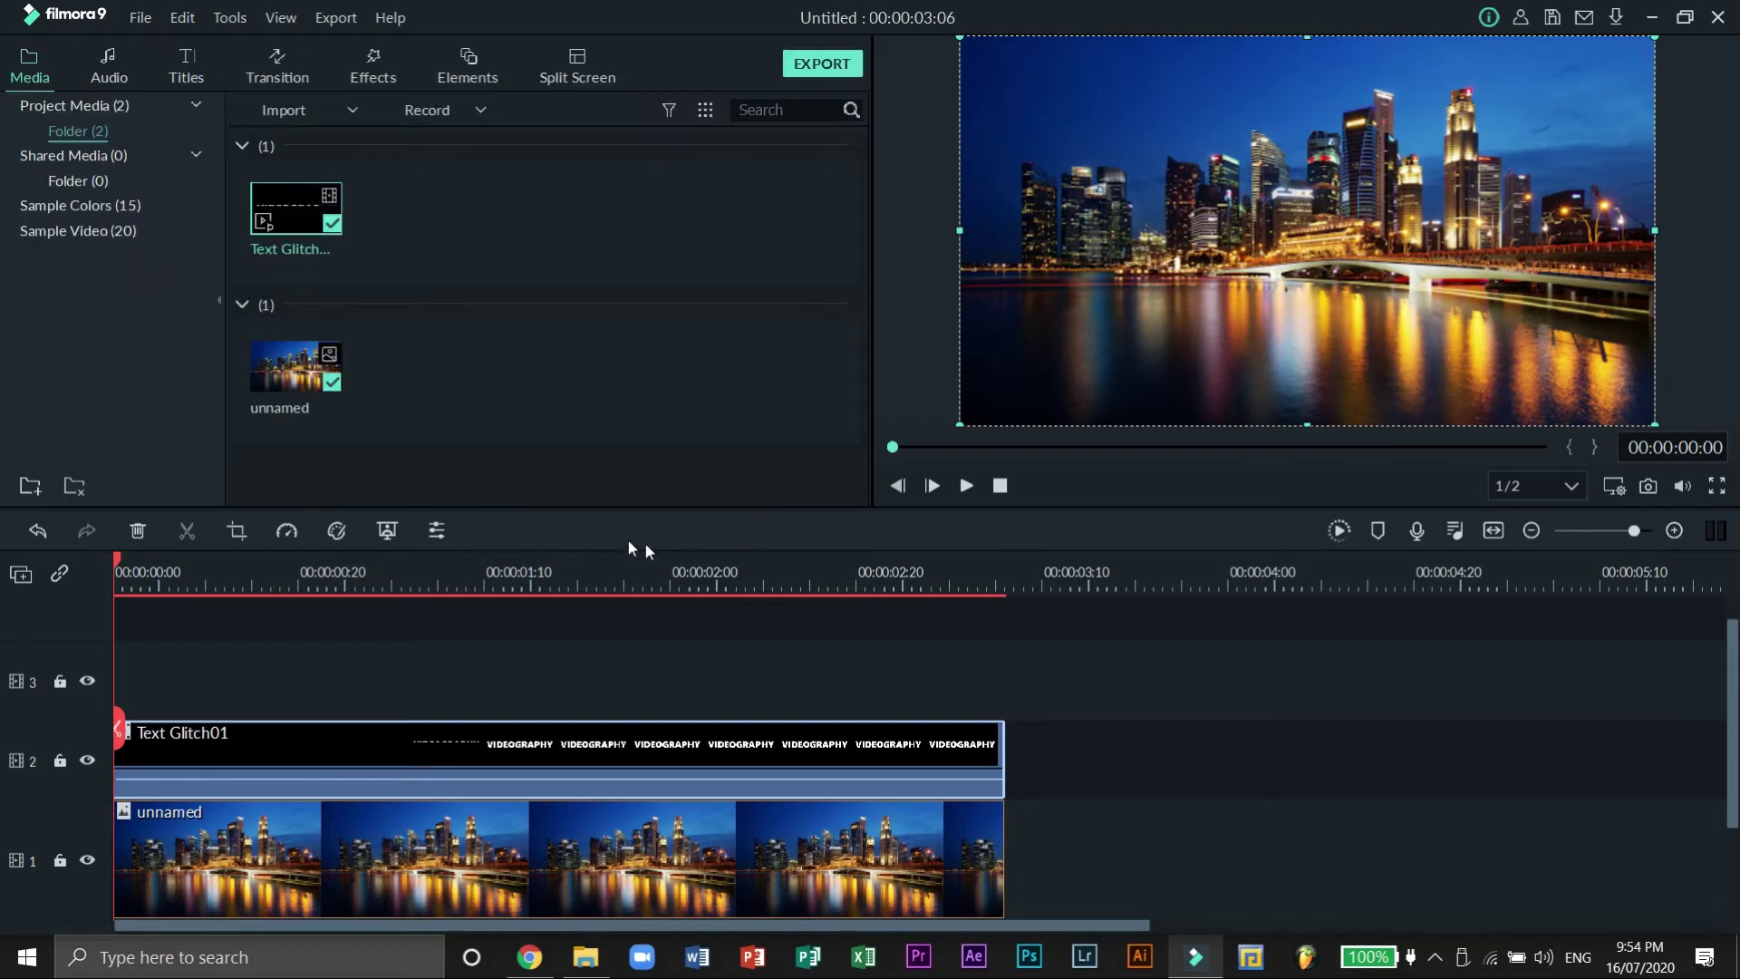
- Cut the Text Glitch01 clip at about 2:04, 1:17 and 1:25 into four pieces, then open Effects
click(712, 572)
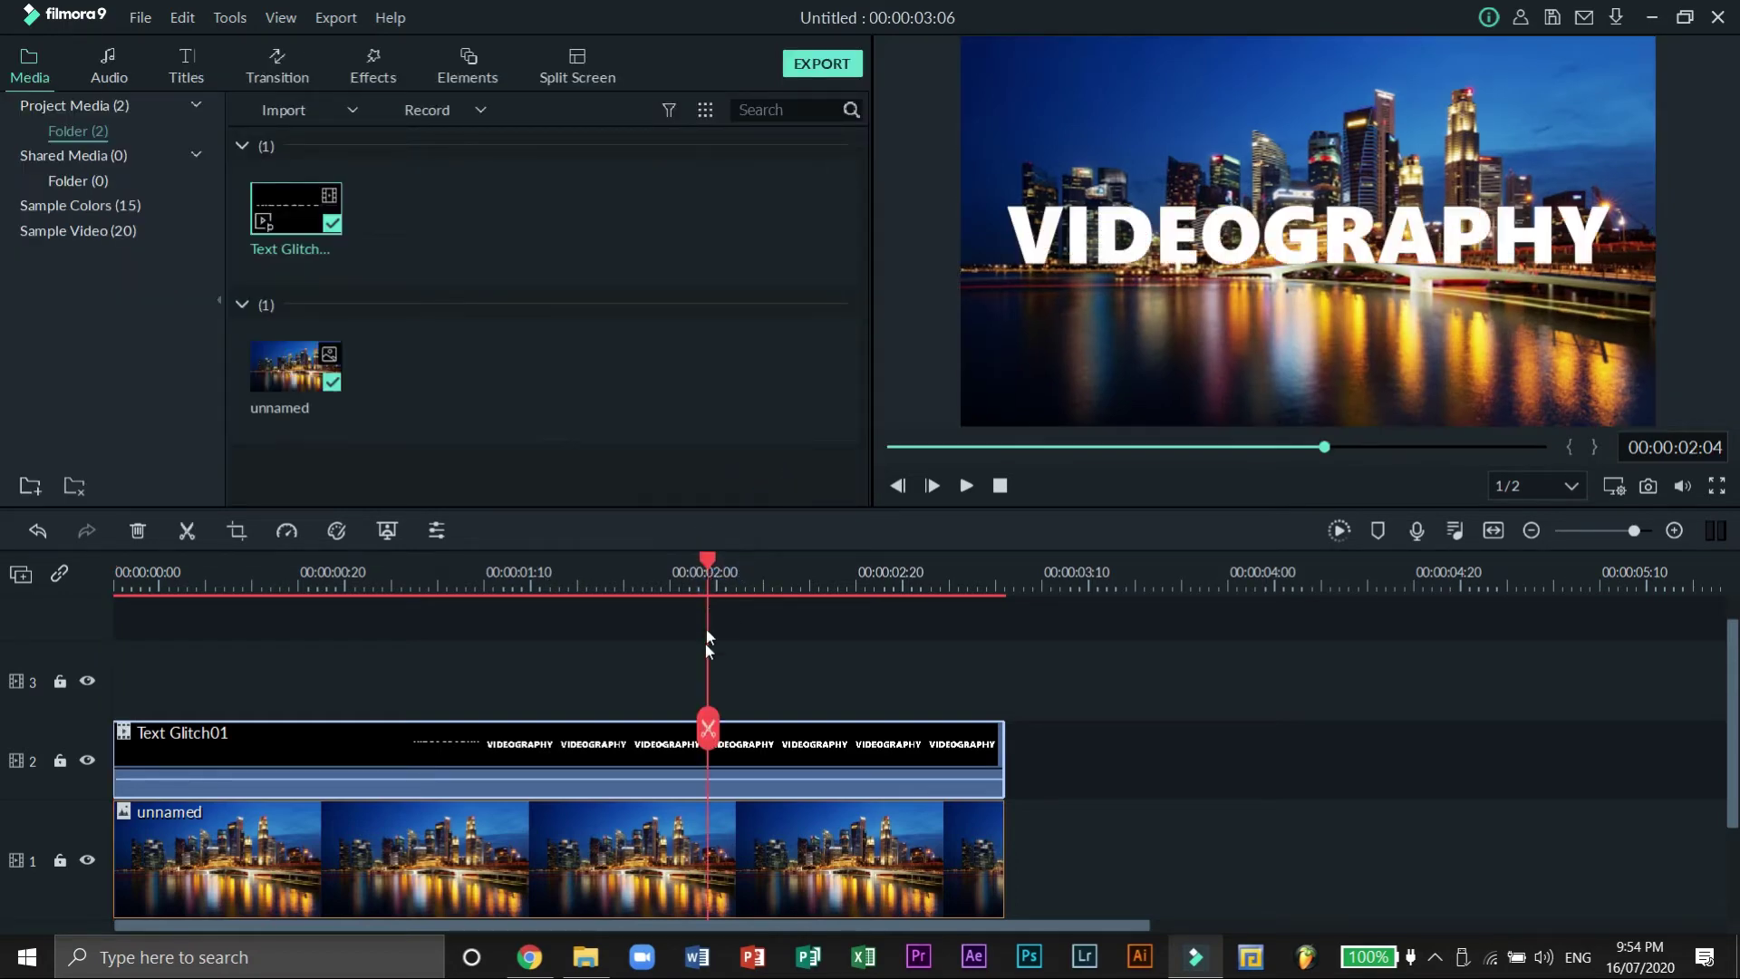
click(708, 730)
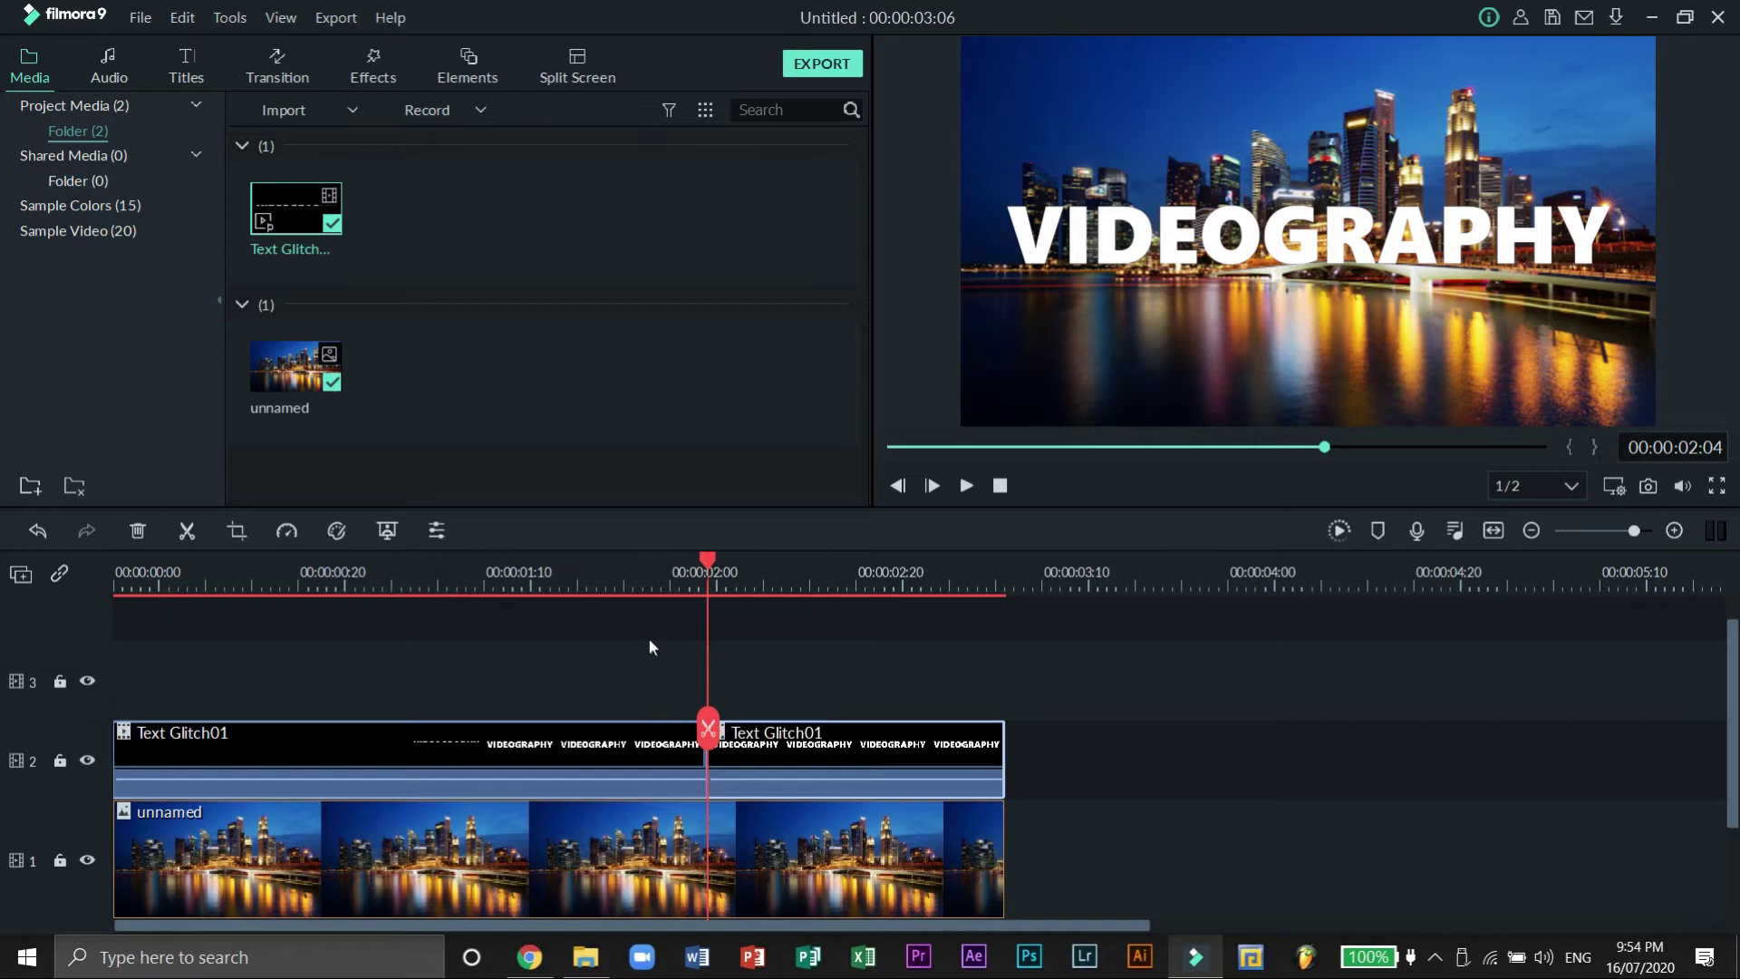
click(552, 578)
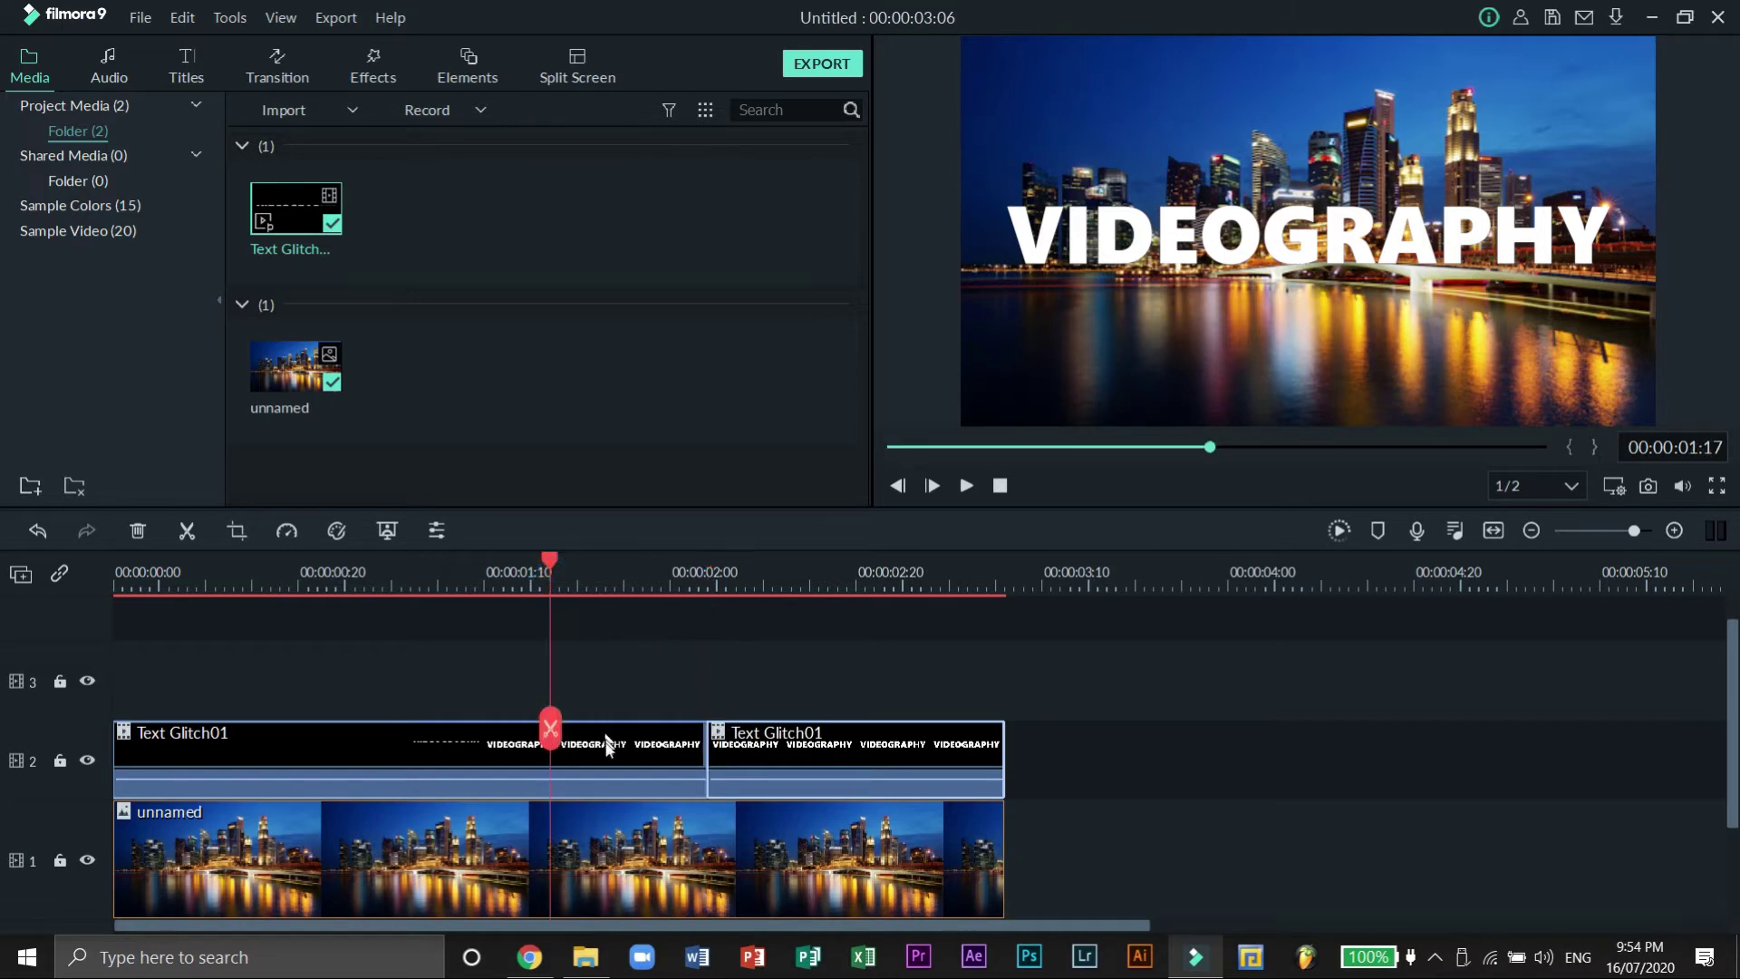
click(550, 728)
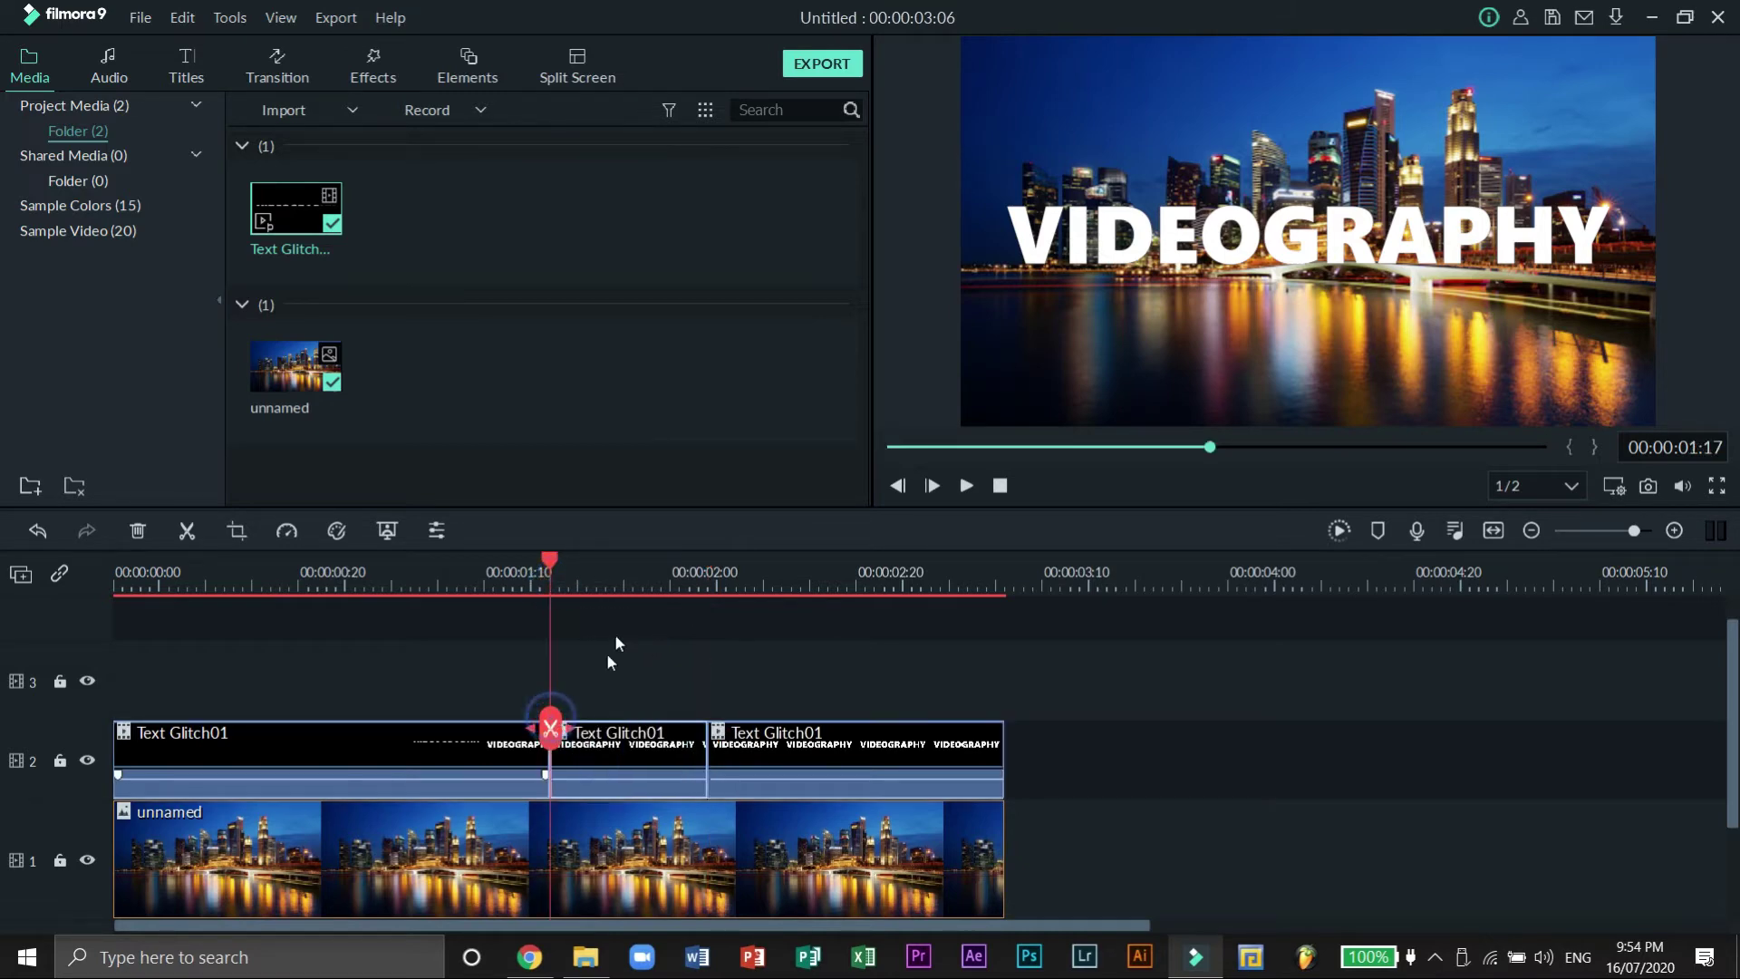
click(617, 575)
scroll(666, 626, up, 3)
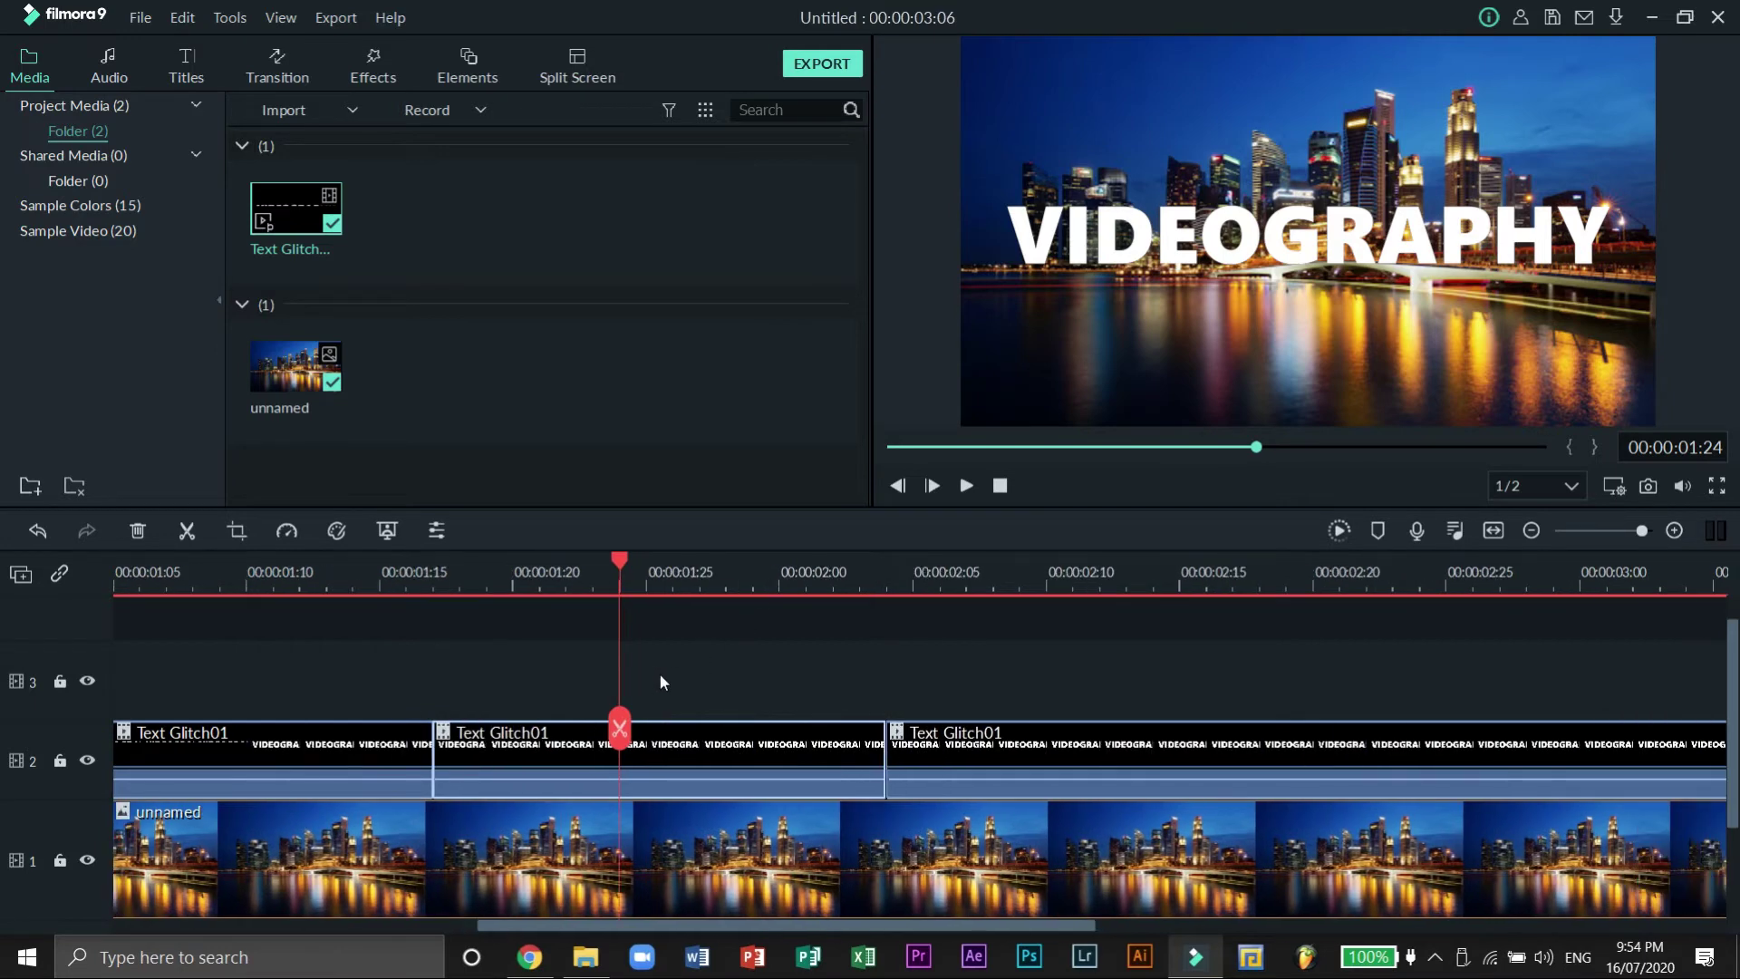
key(Right)
click(646, 729)
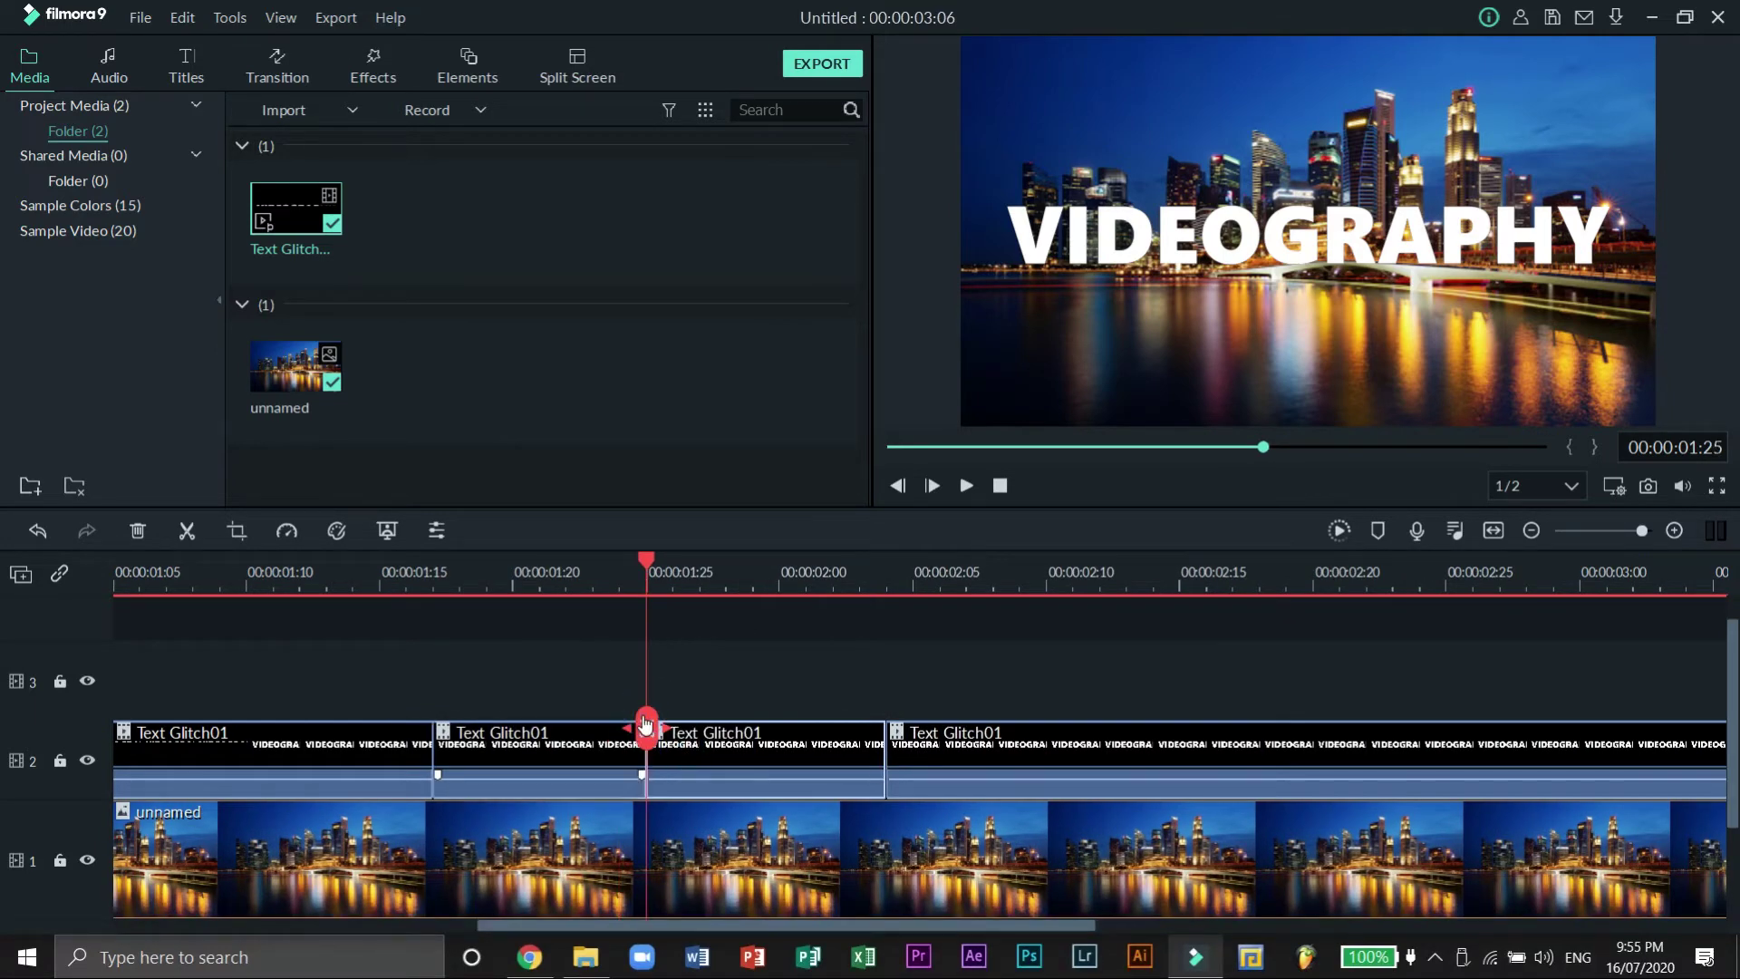
scroll(544, 634, down, 3)
click(365, 65)
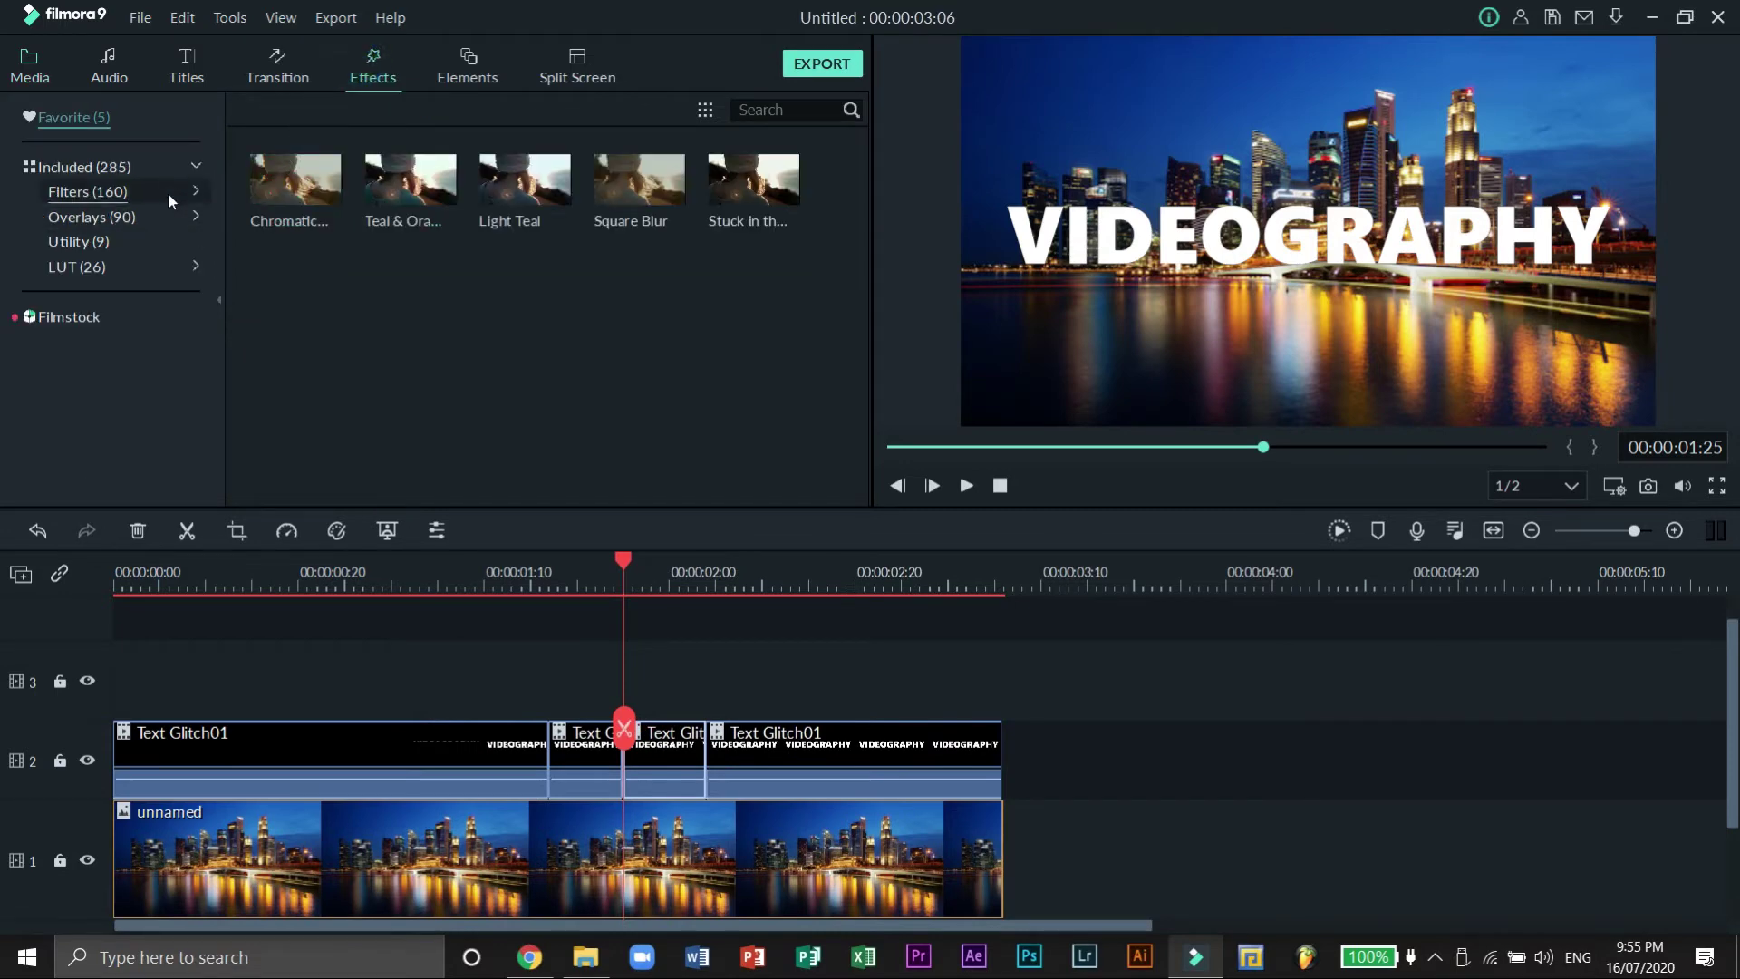
- Apply the Sideways 1 shake filter to the first three Text Glitch01 pieces
click(192, 191)
click(167, 221)
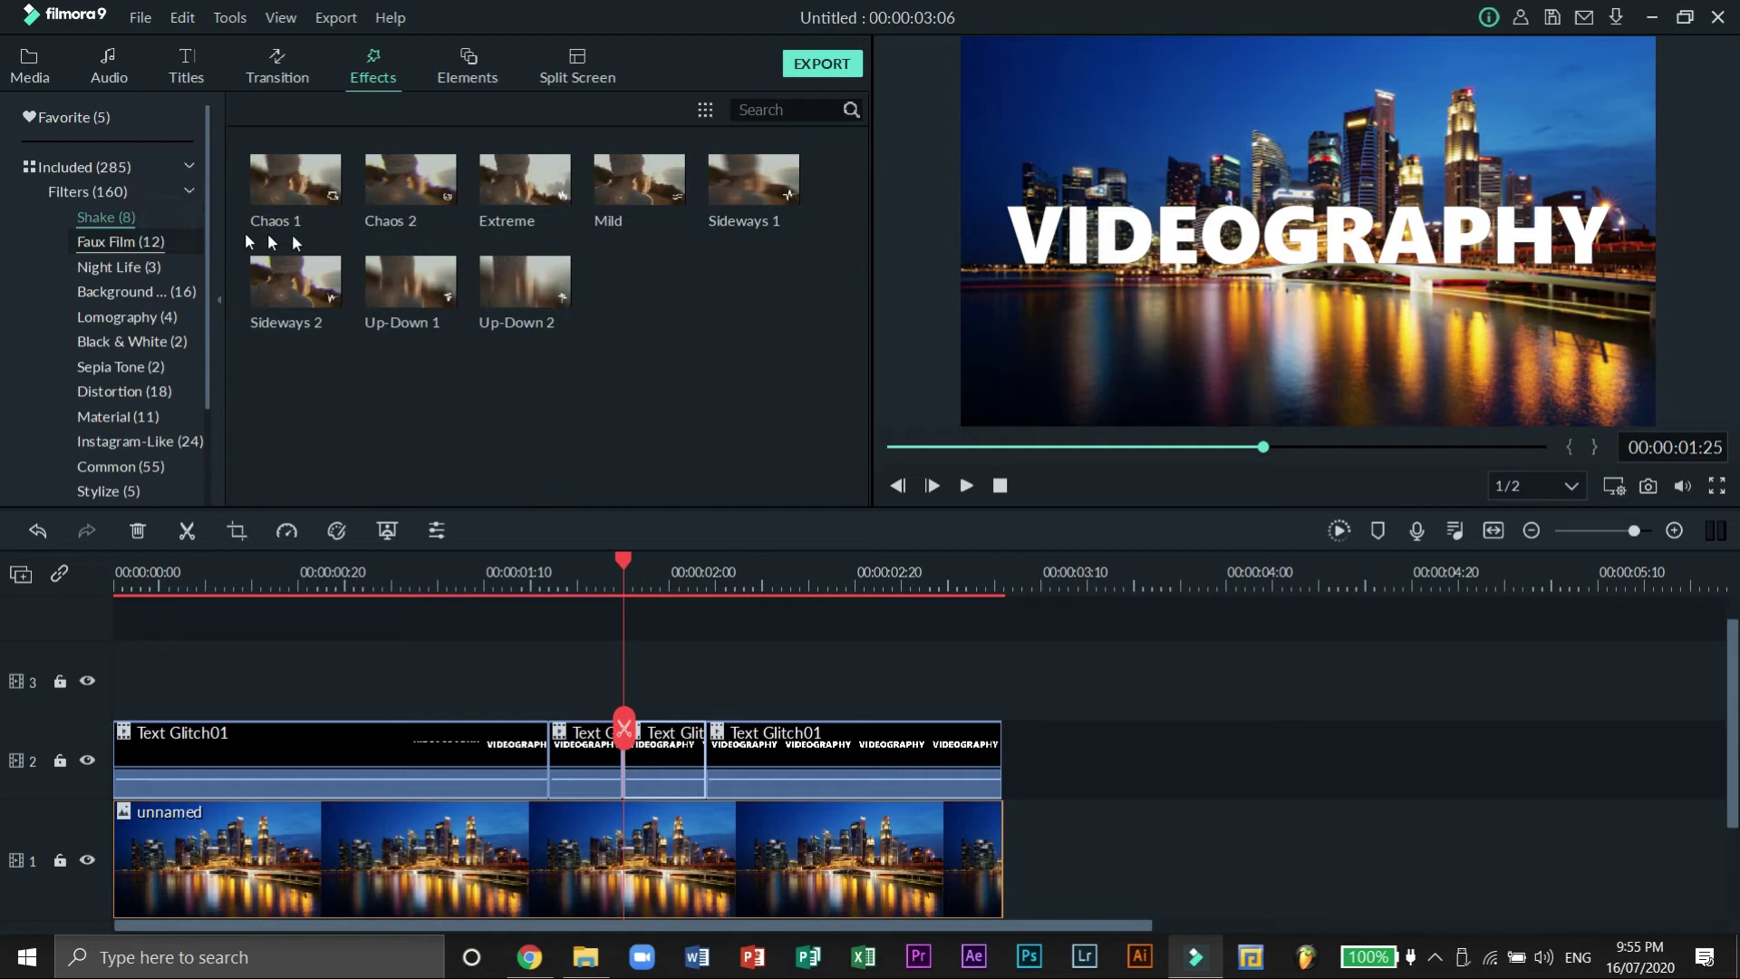
drag(754, 179, 357, 746)
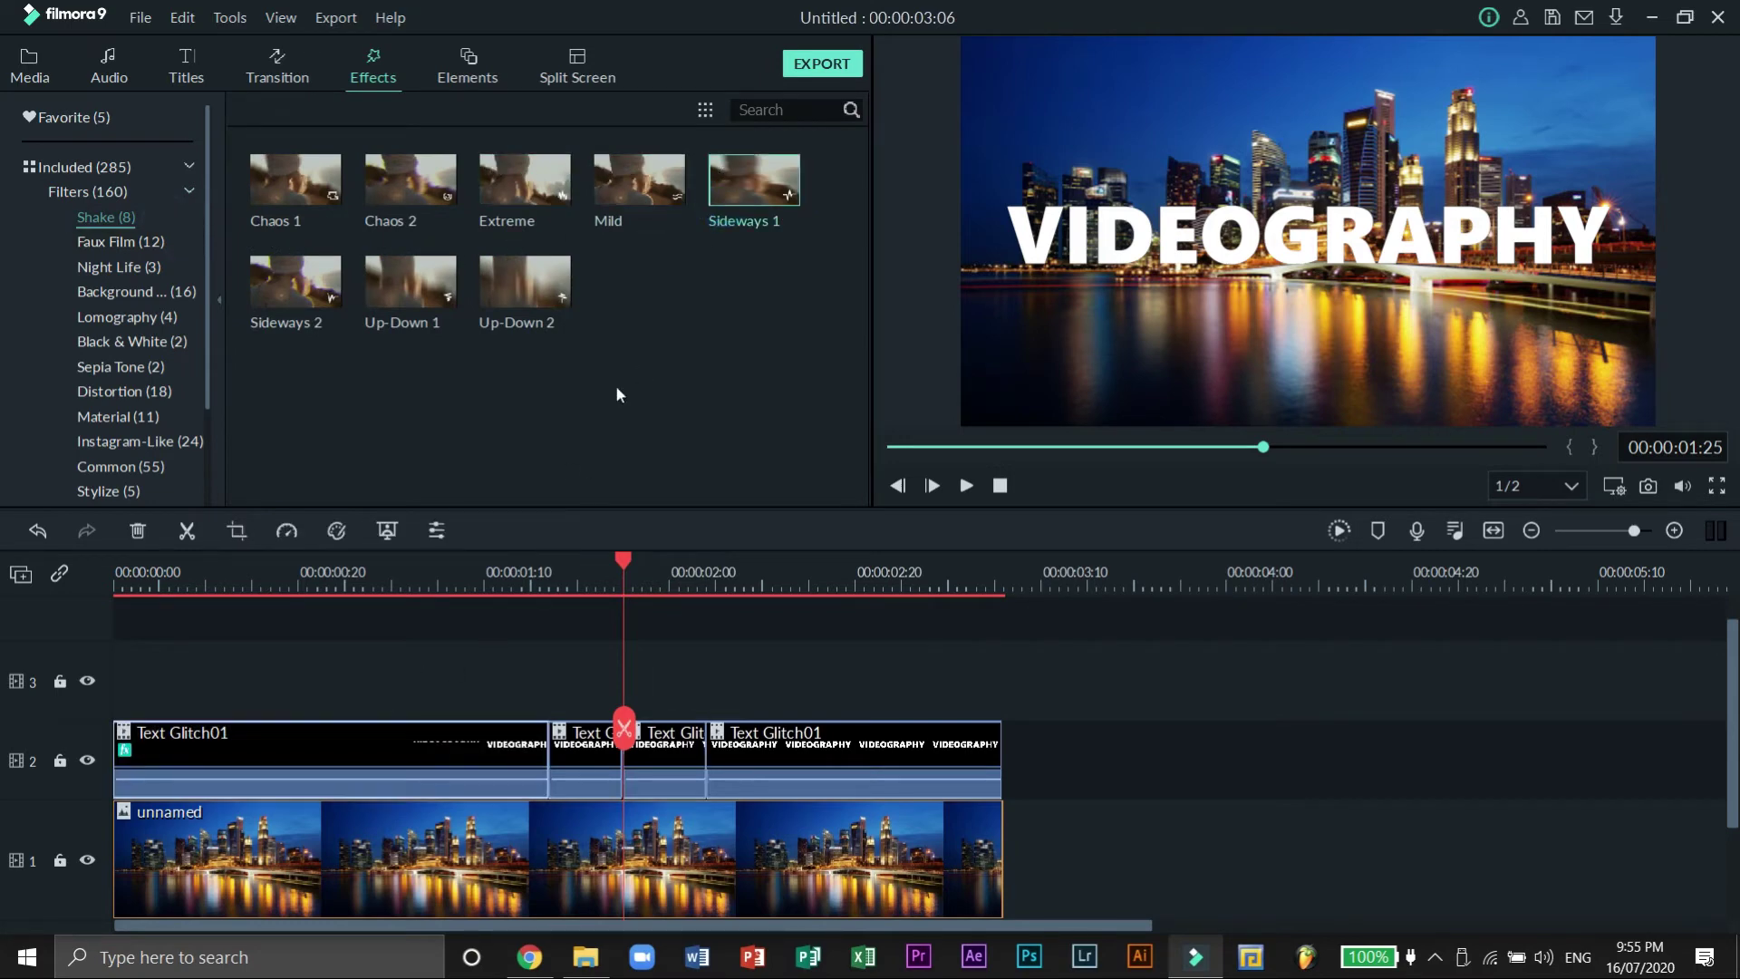
drag(732, 188, 585, 747)
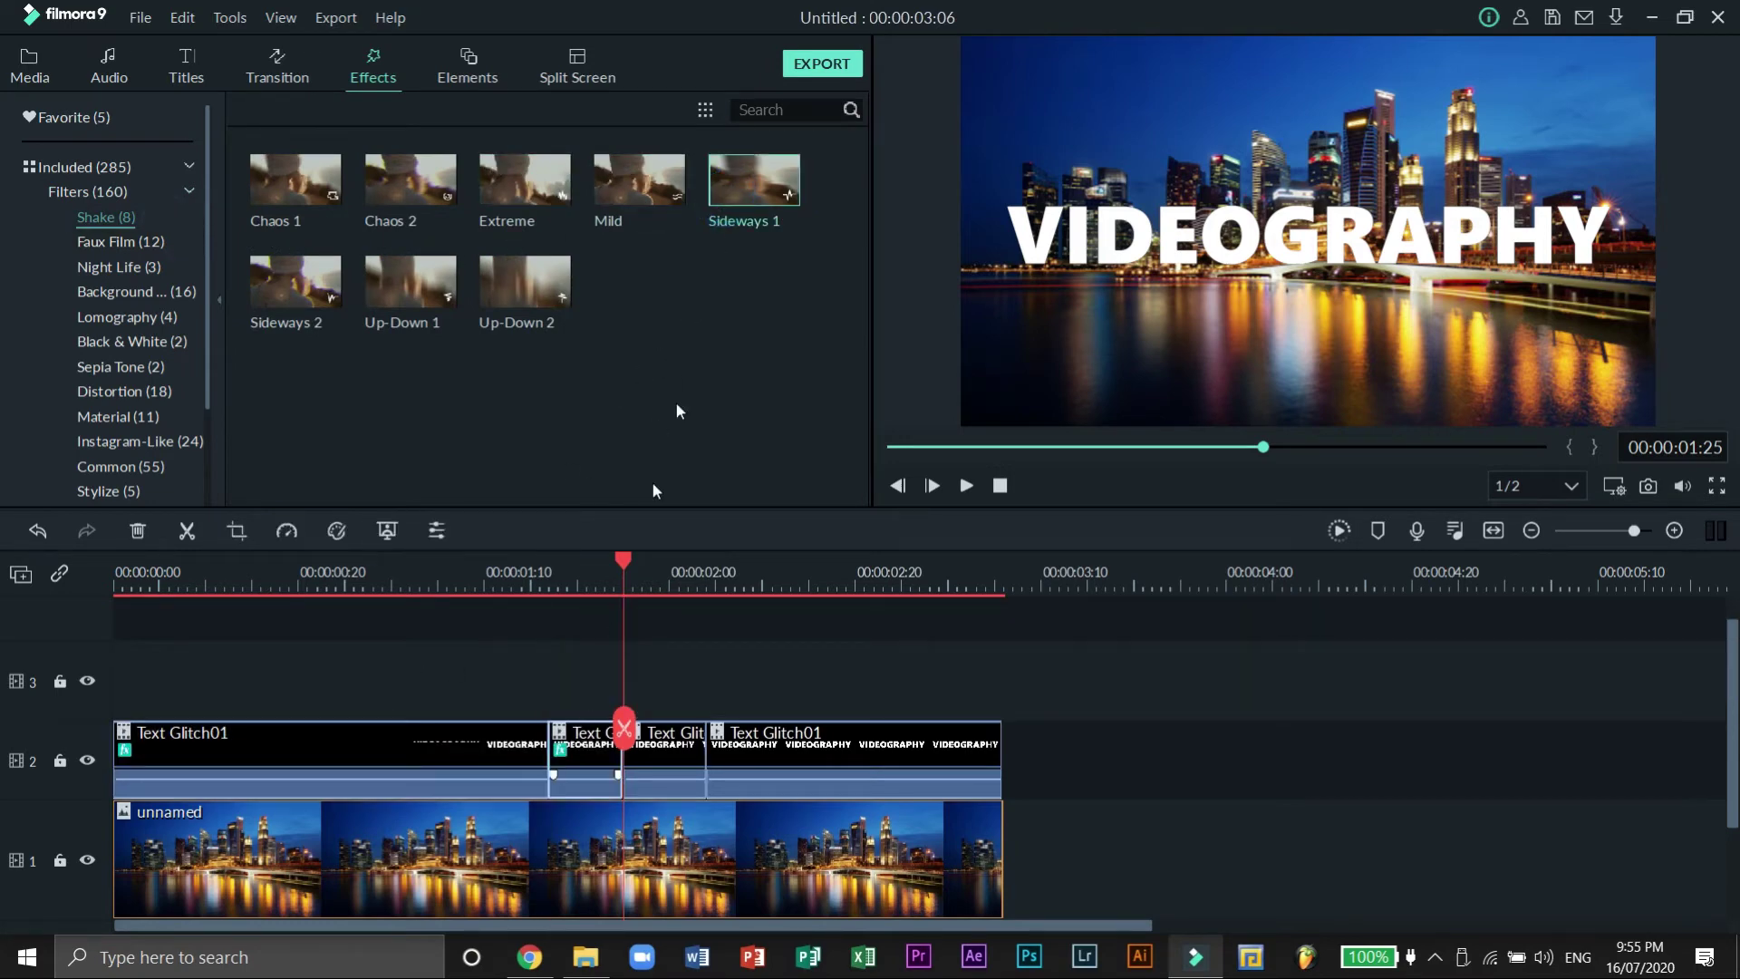
drag(745, 203, 642, 749)
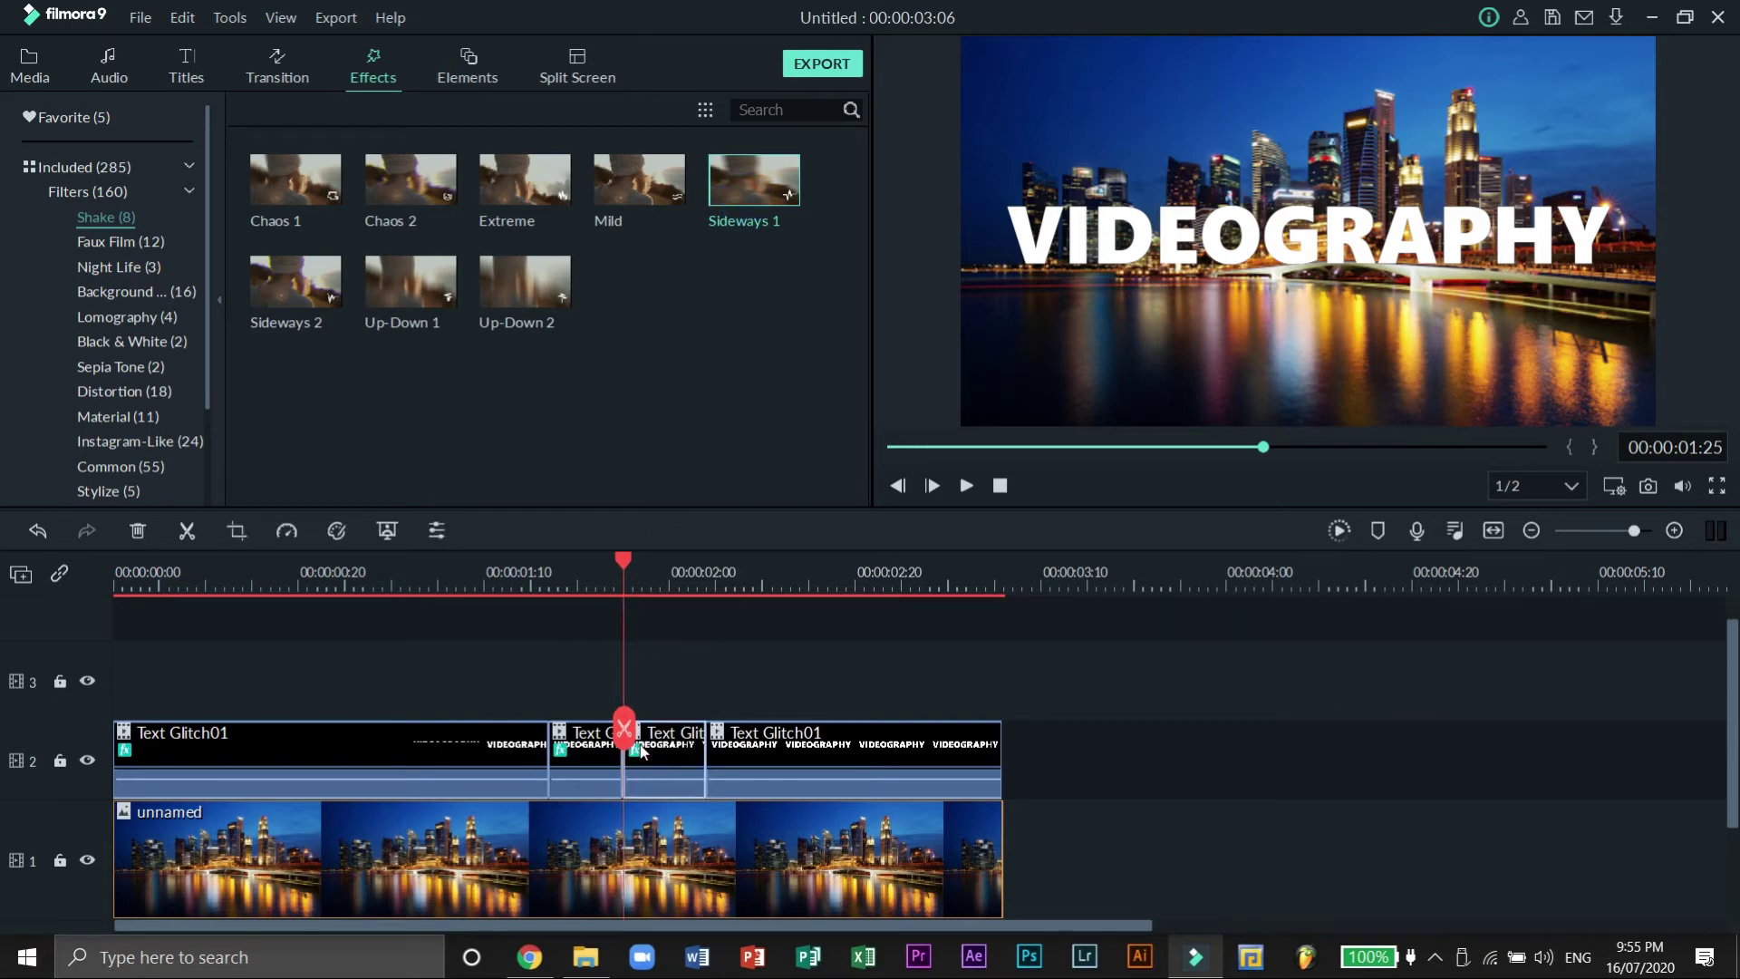
click(166, 393)
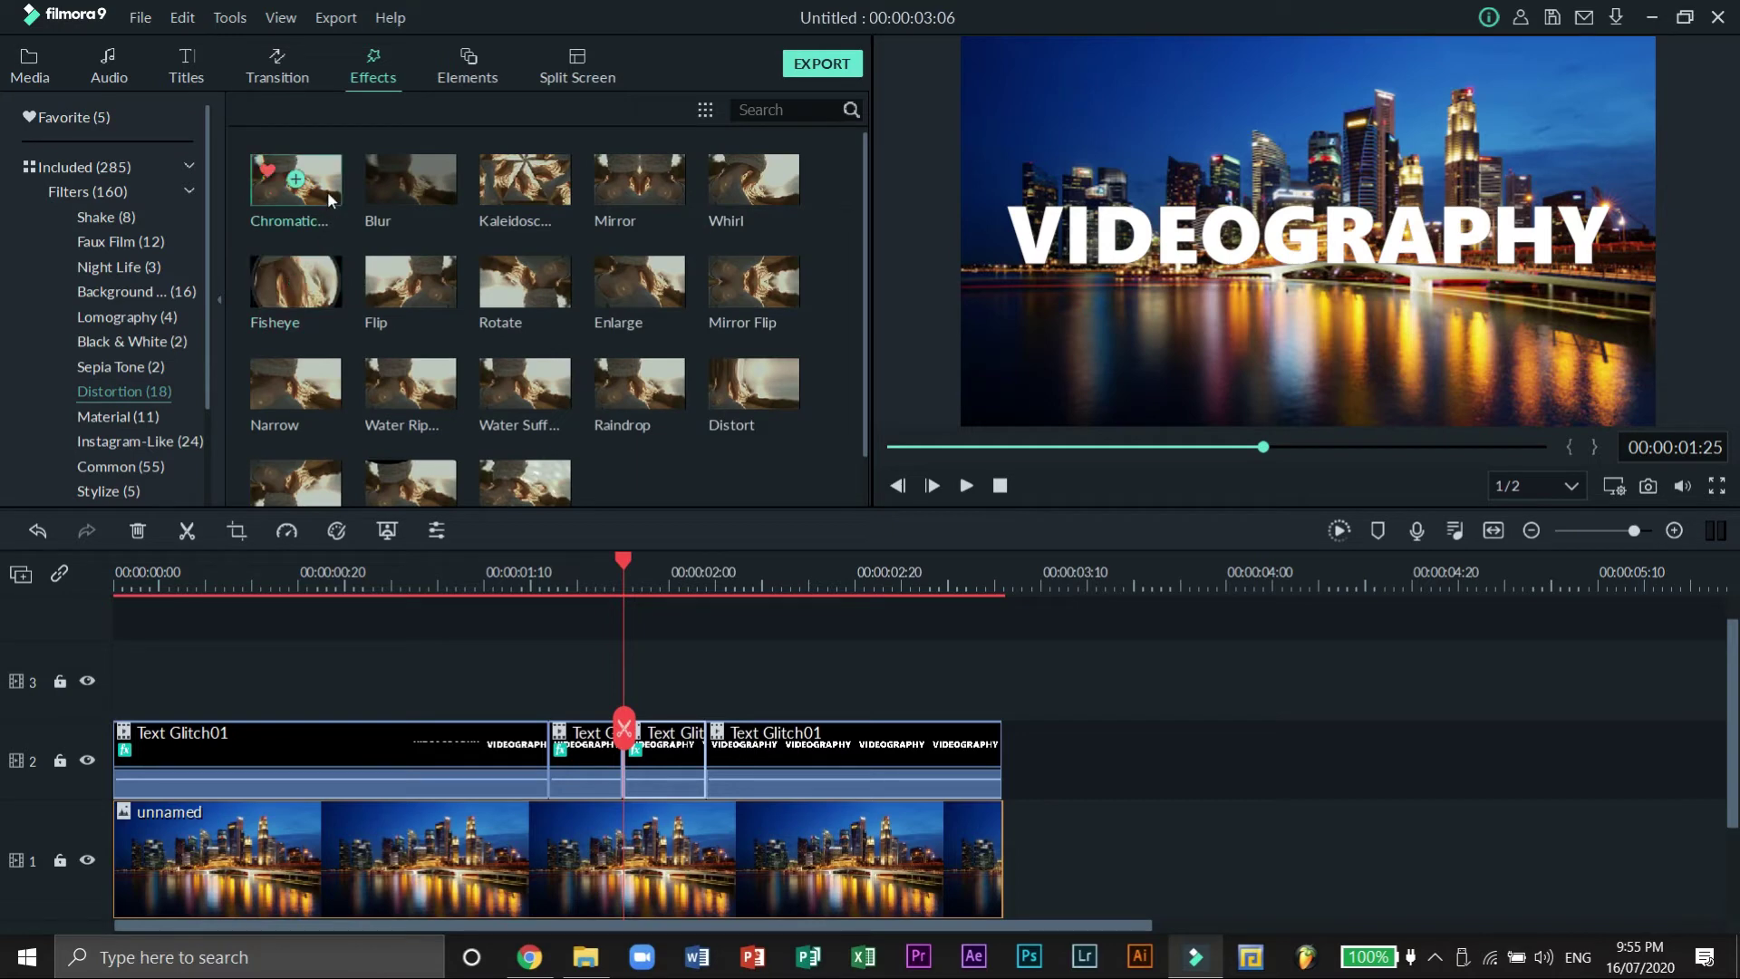
- Drop the Chromatic and Flip distortion effects onto the short second Text Glitch01 piece
drag(331, 199, 582, 728)
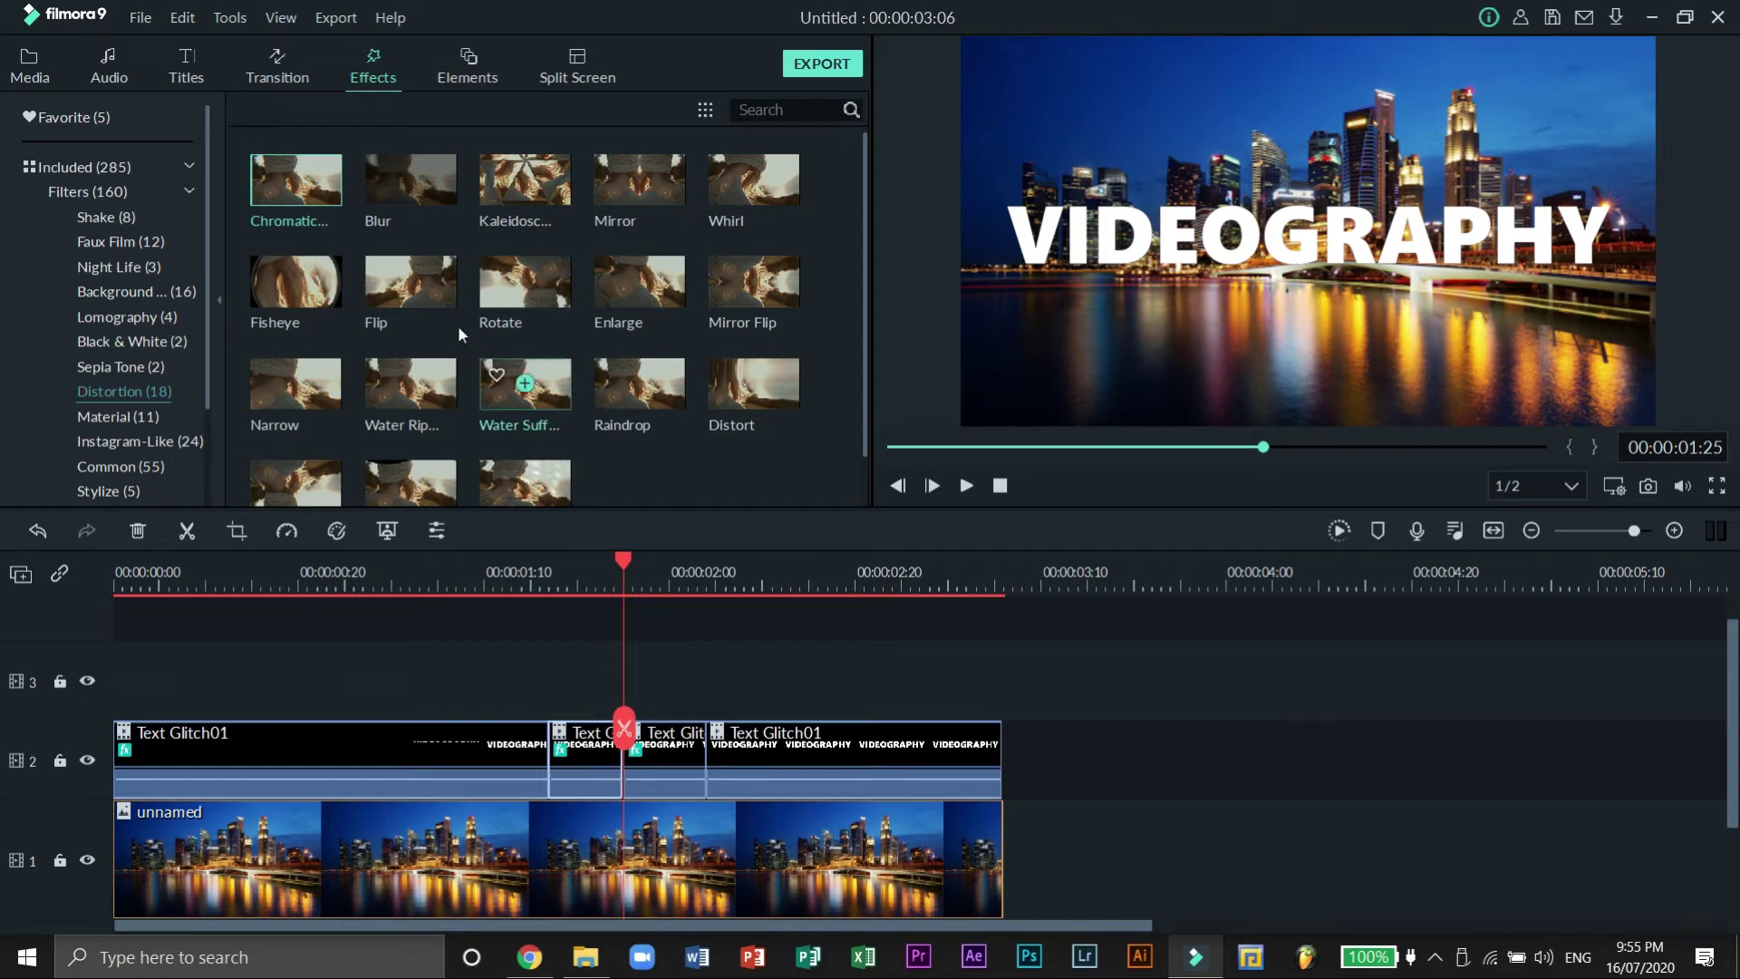
drag(439, 286, 583, 748)
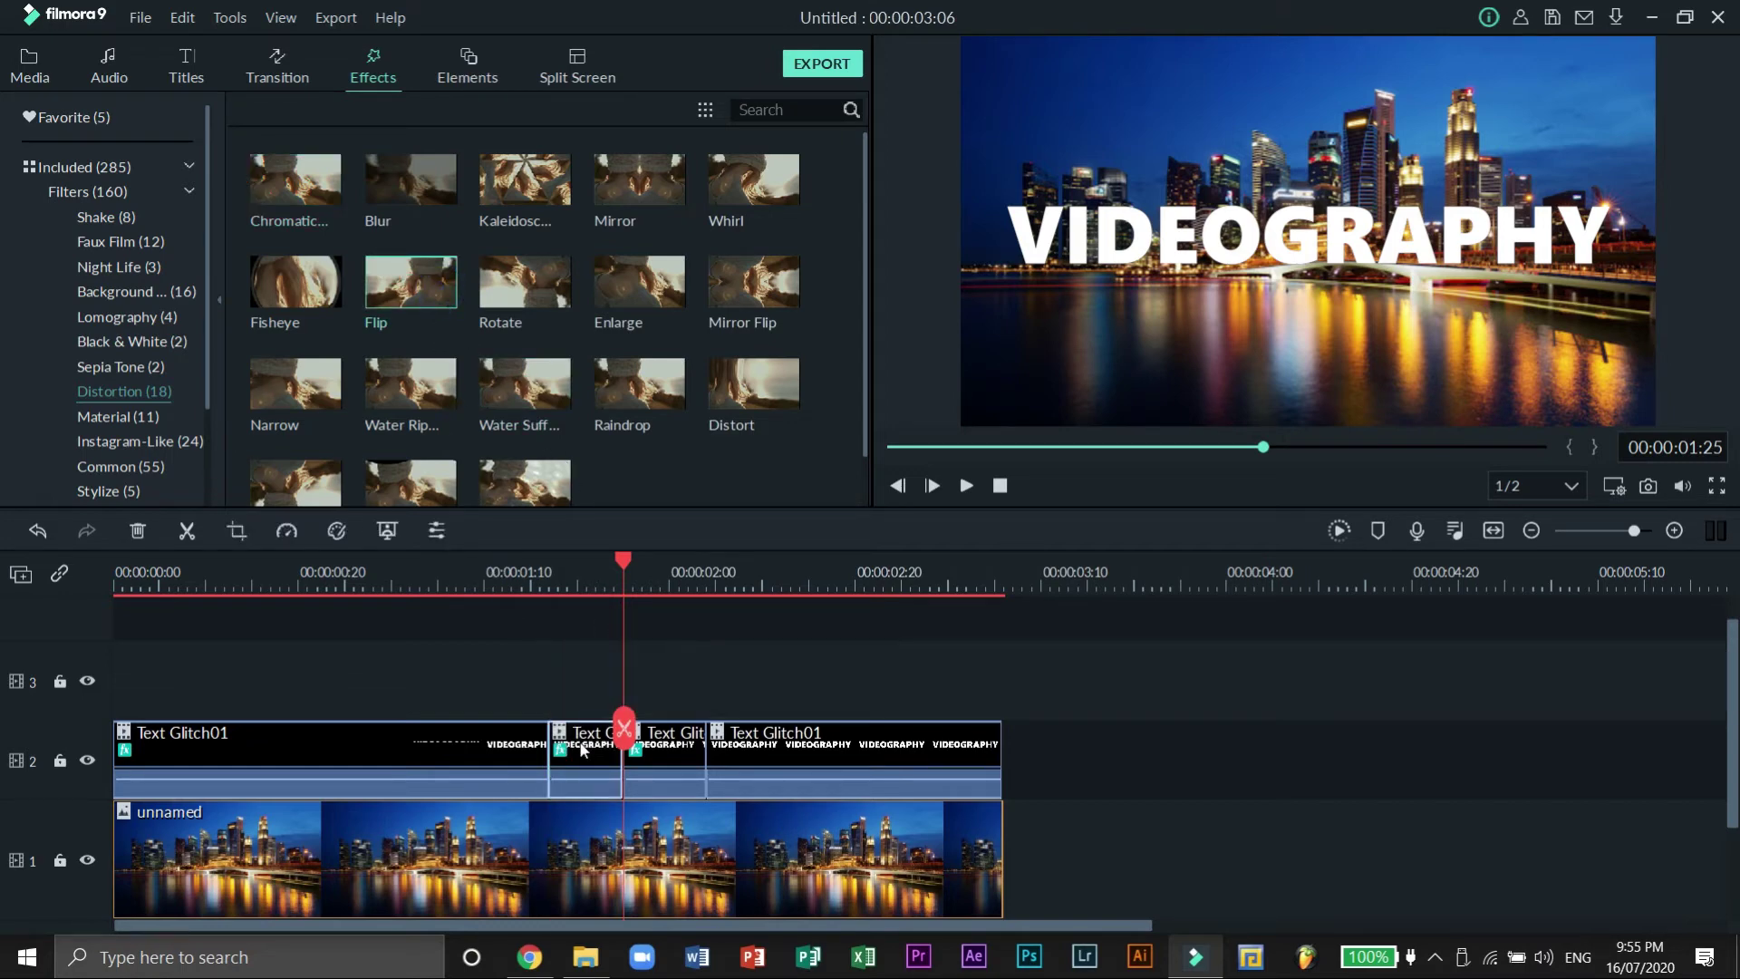
click(566, 605)
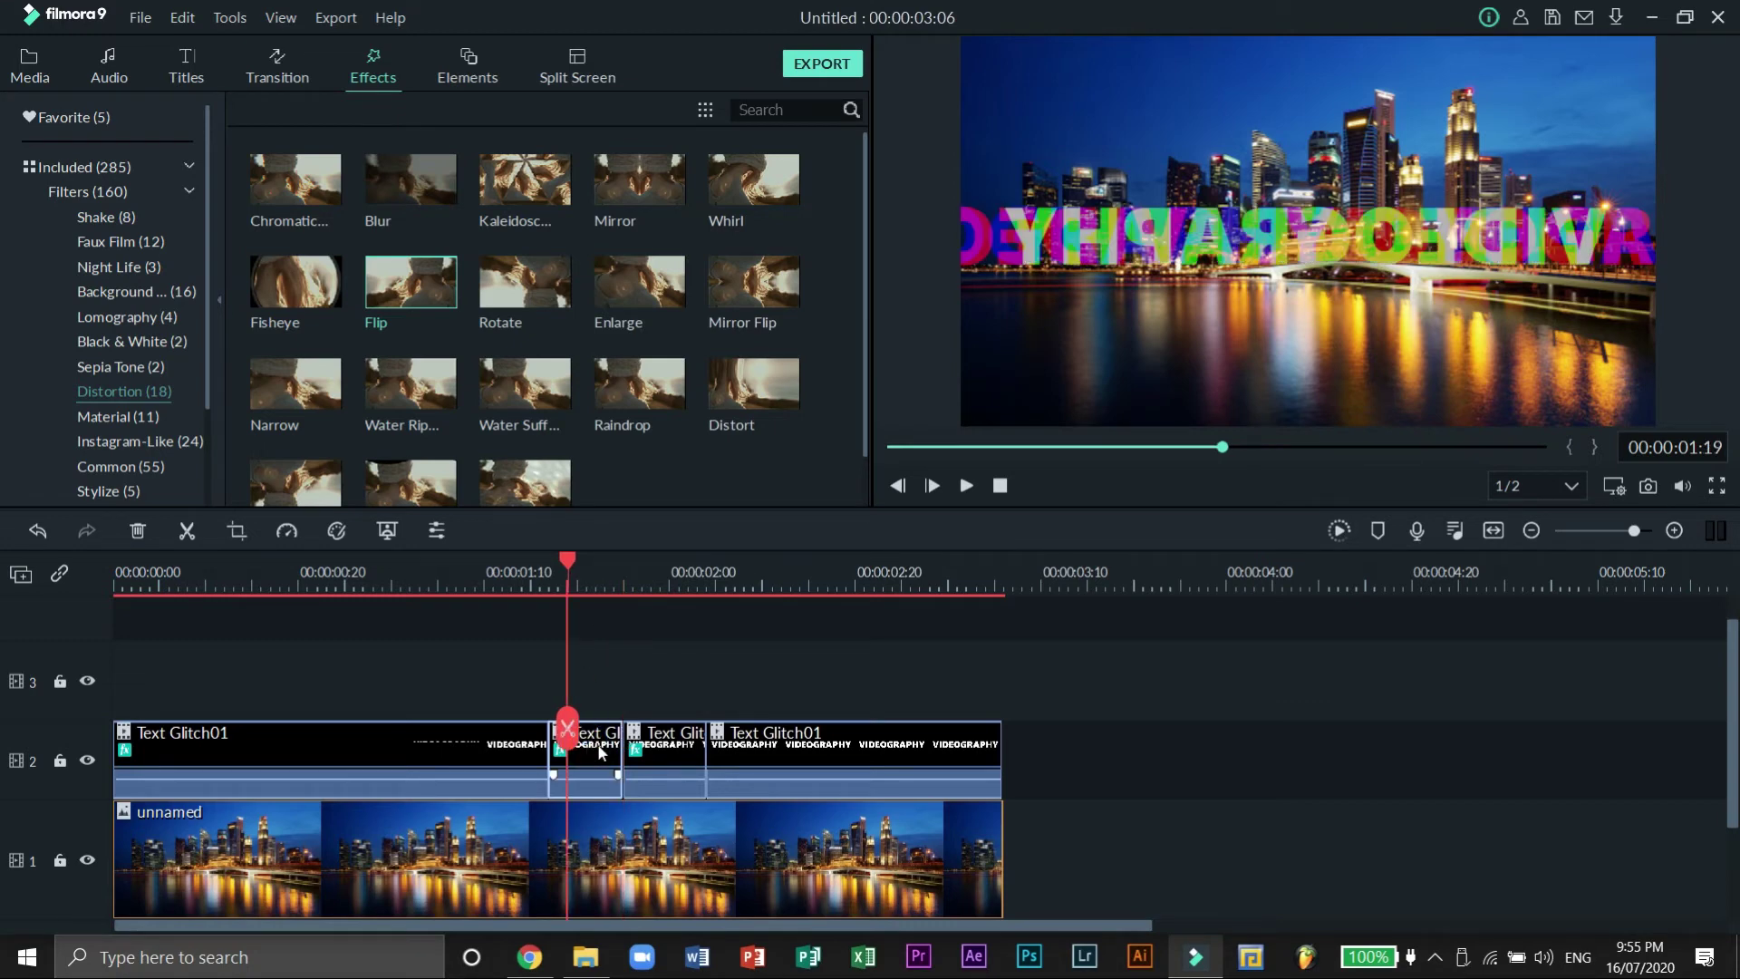
- Lower the Chromatic Aberration fade on the second Text Glitch01 piece toward 0.19
double_click(607, 751)
scroll(290, 405, down, 1)
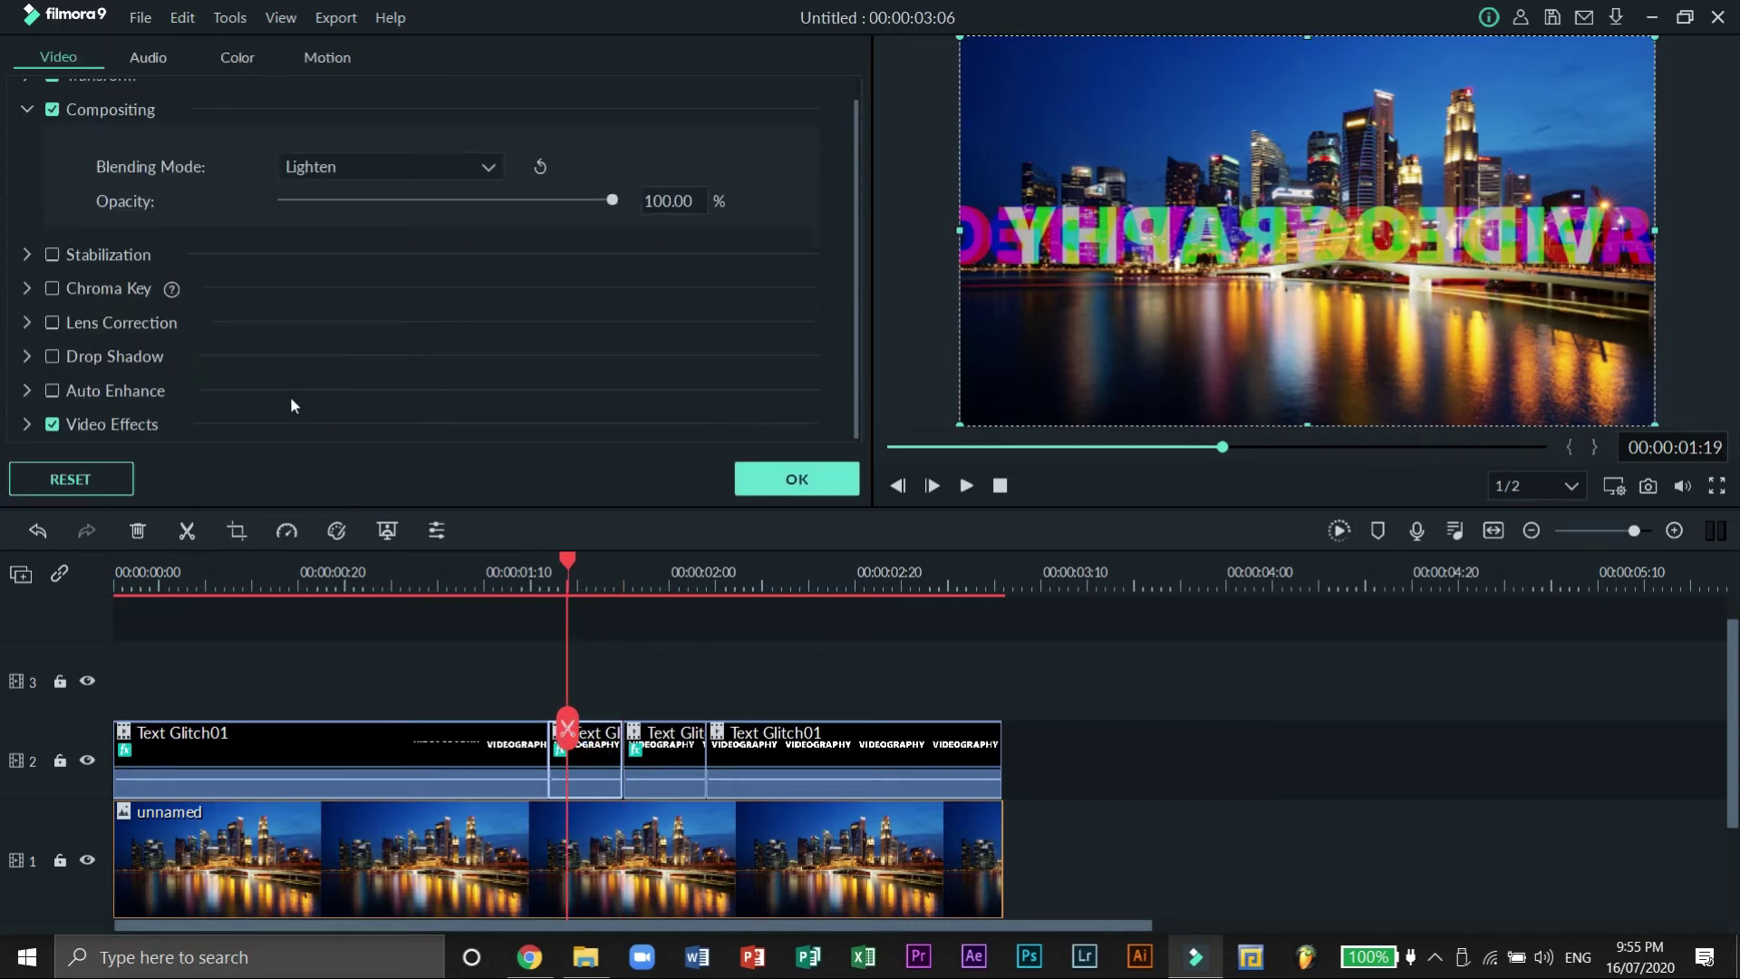
click(23, 422)
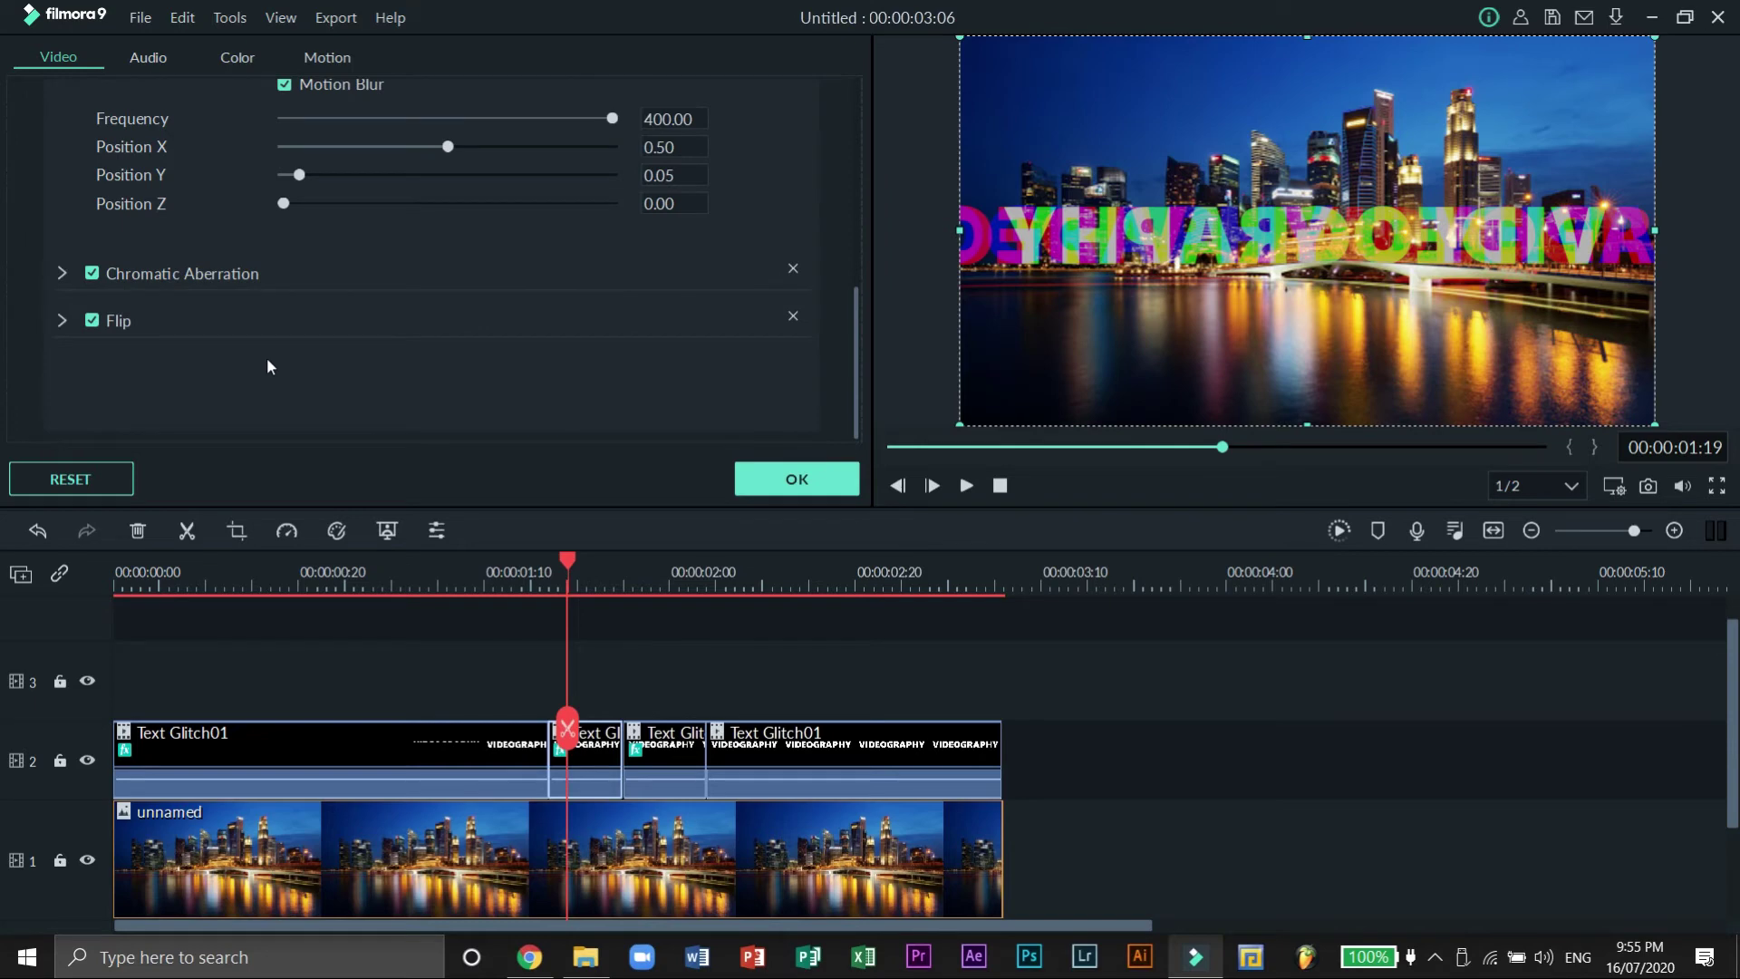
click(62, 274)
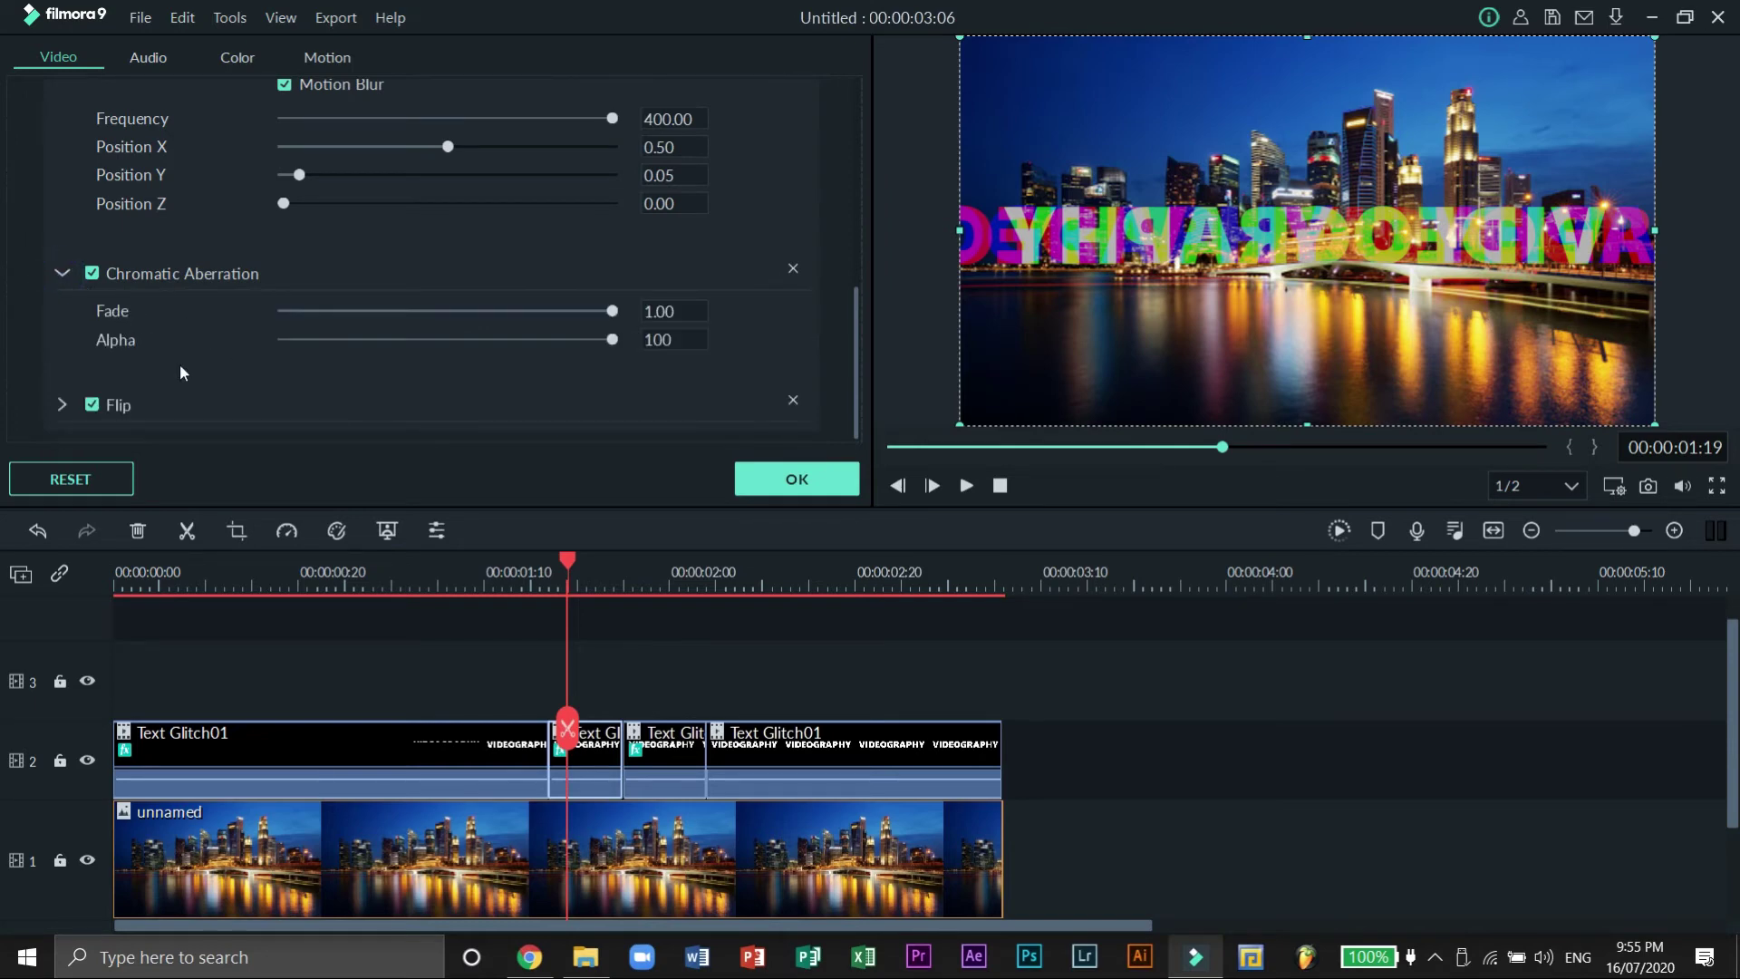
drag(612, 311, 345, 310)
click(817, 481)
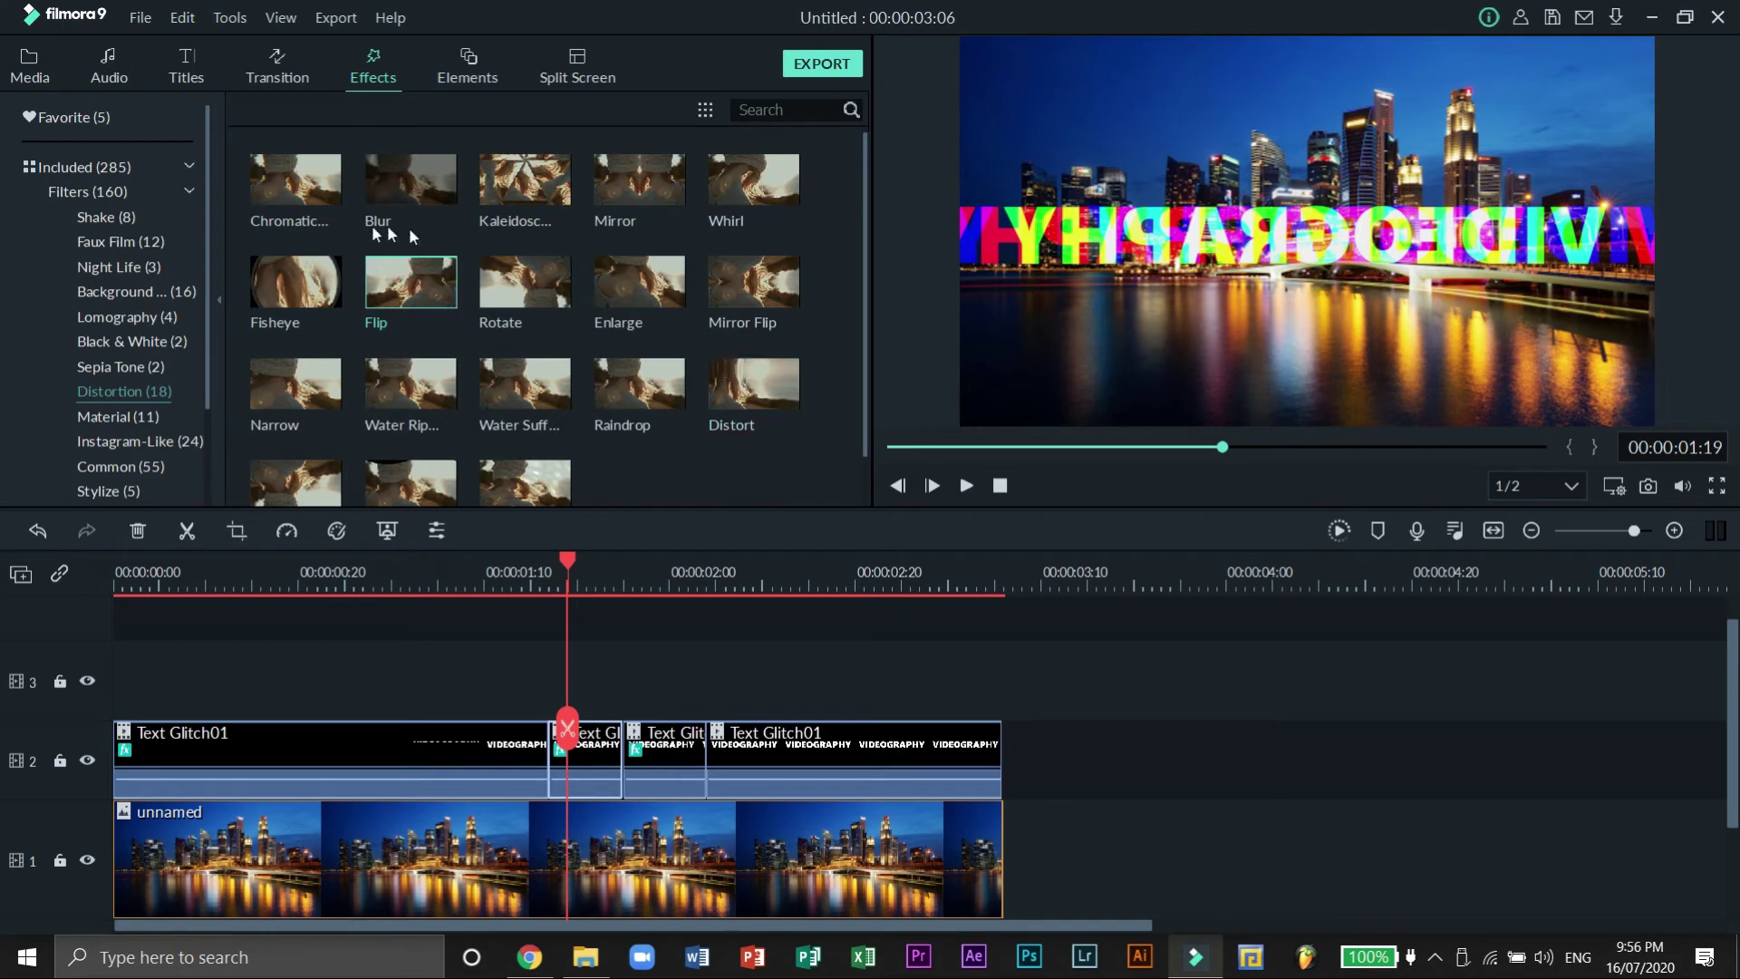
- Apply Chromatic to another title clip piece, then stretch a Cinema 21:9 frame across the video on track 3
drag(315, 201, 649, 735)
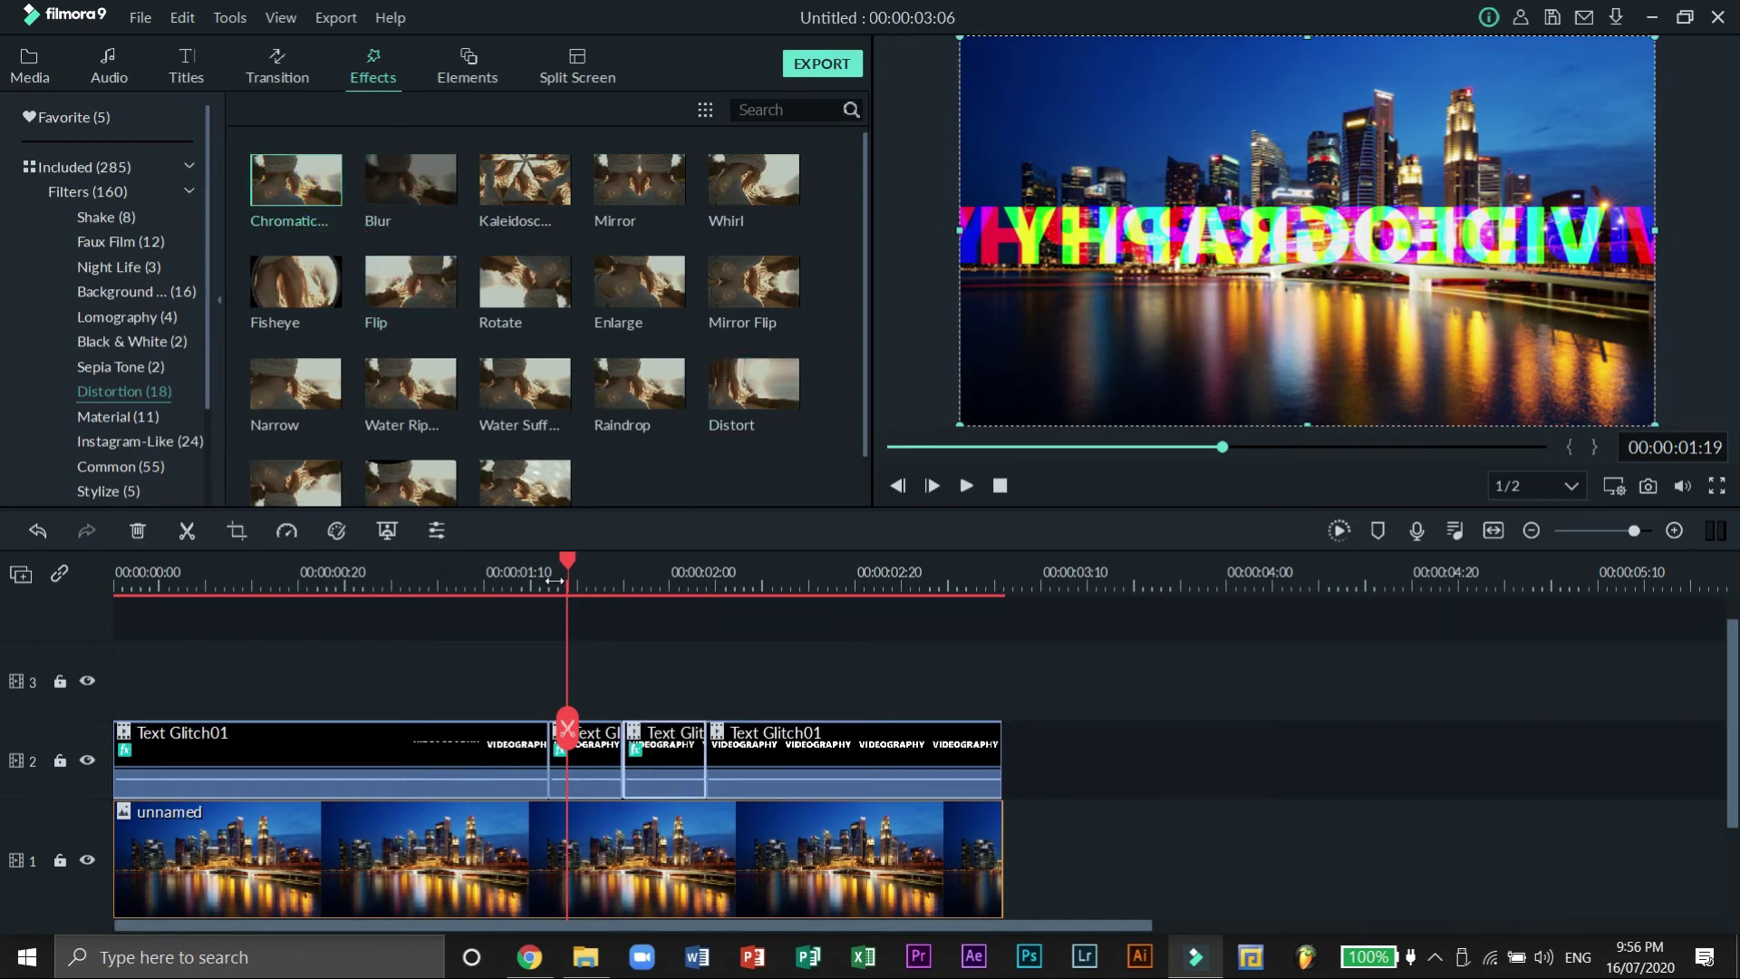
scroll(188, 383, down, 3)
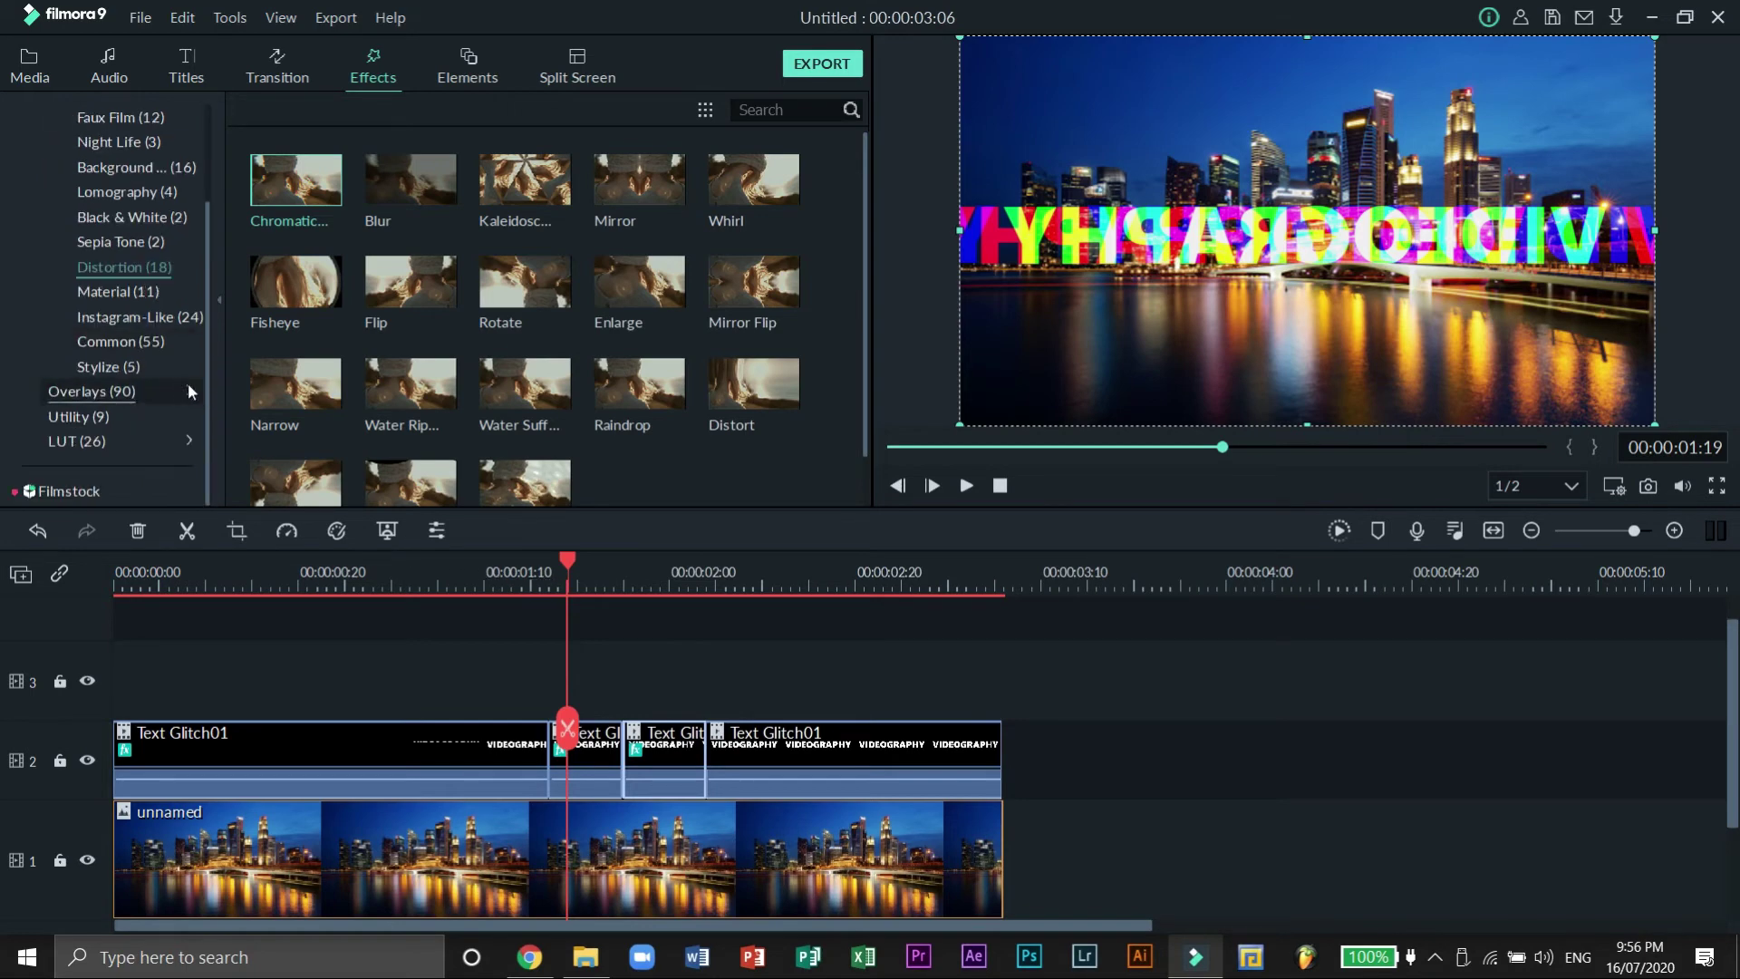
click(187, 383)
drag(277, 394, 161, 690)
drag(1503, 684, 997, 686)
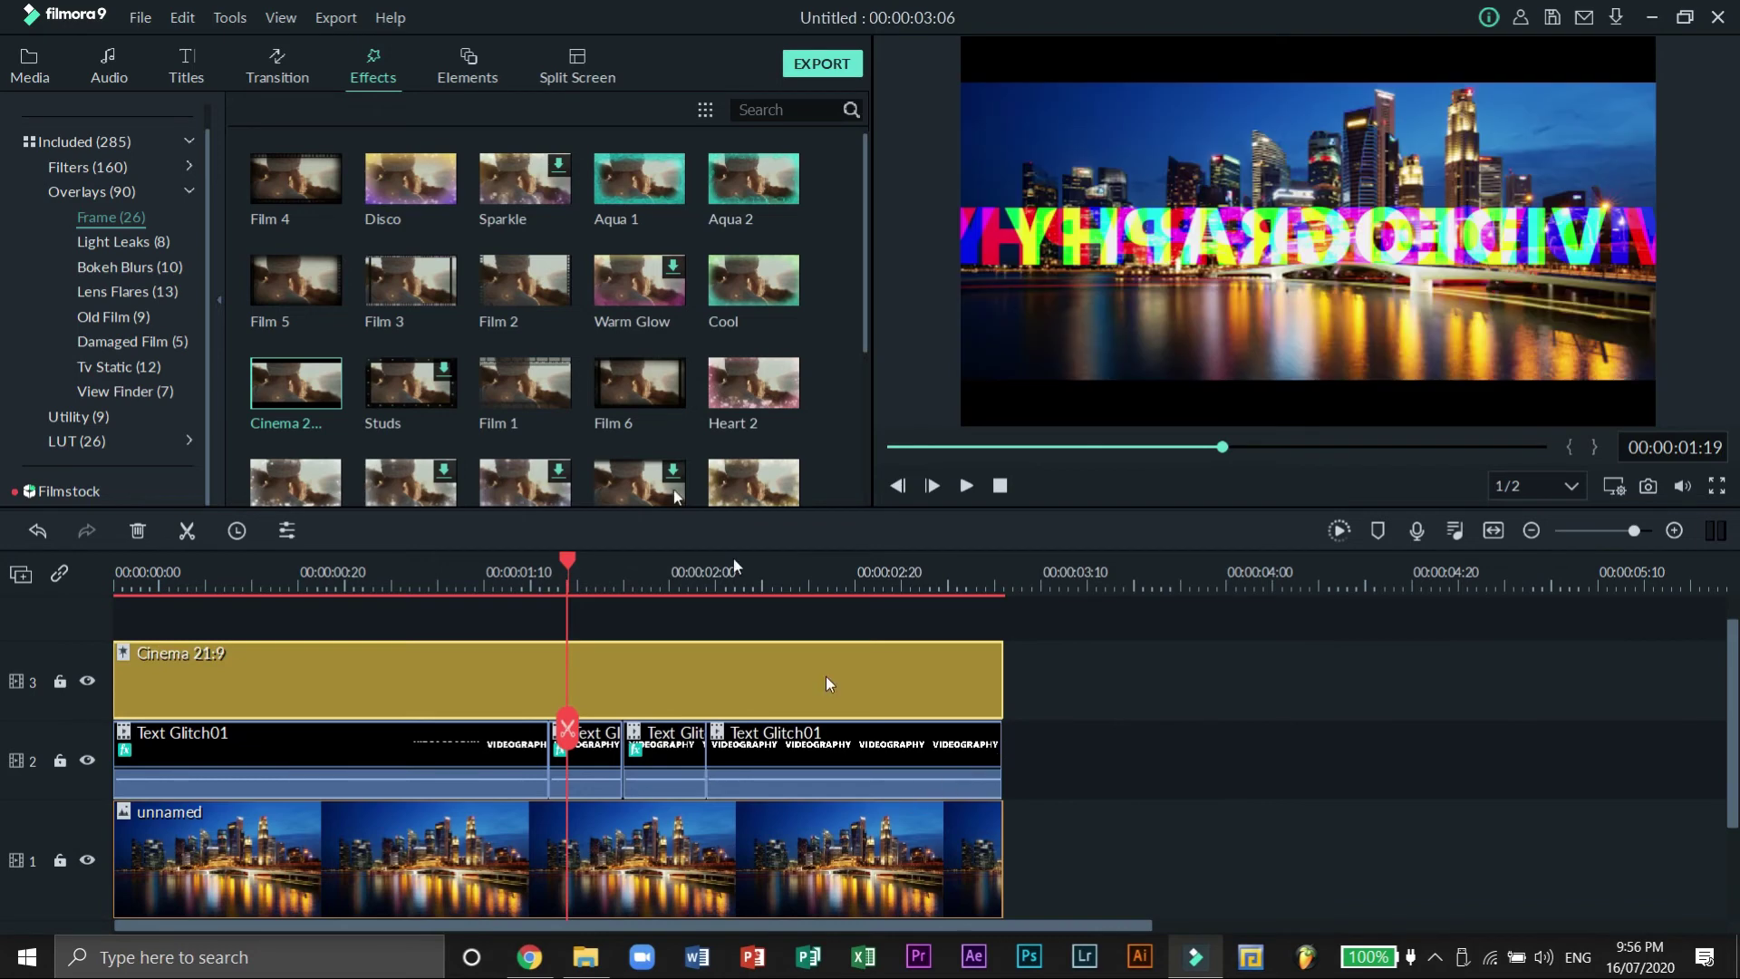
- Place the glitch sound from the media library onto audio track 1
click(148, 438)
scroll(636, 357, down, 3)
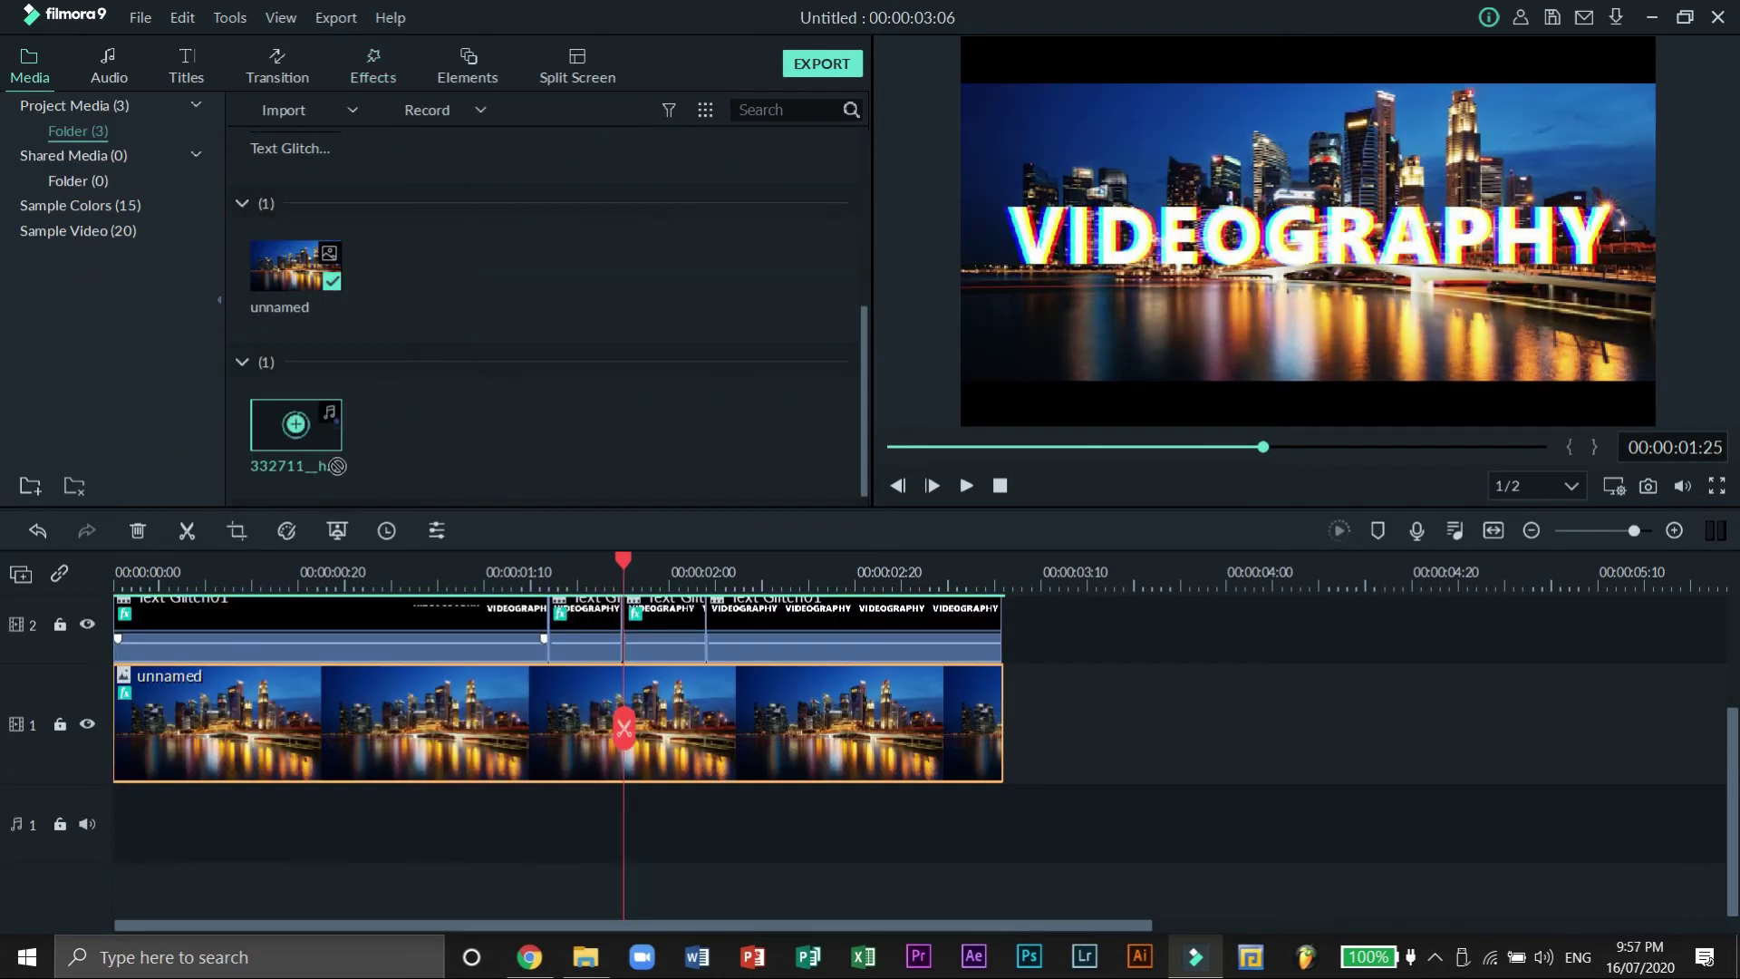
drag(337, 466, 252, 804)
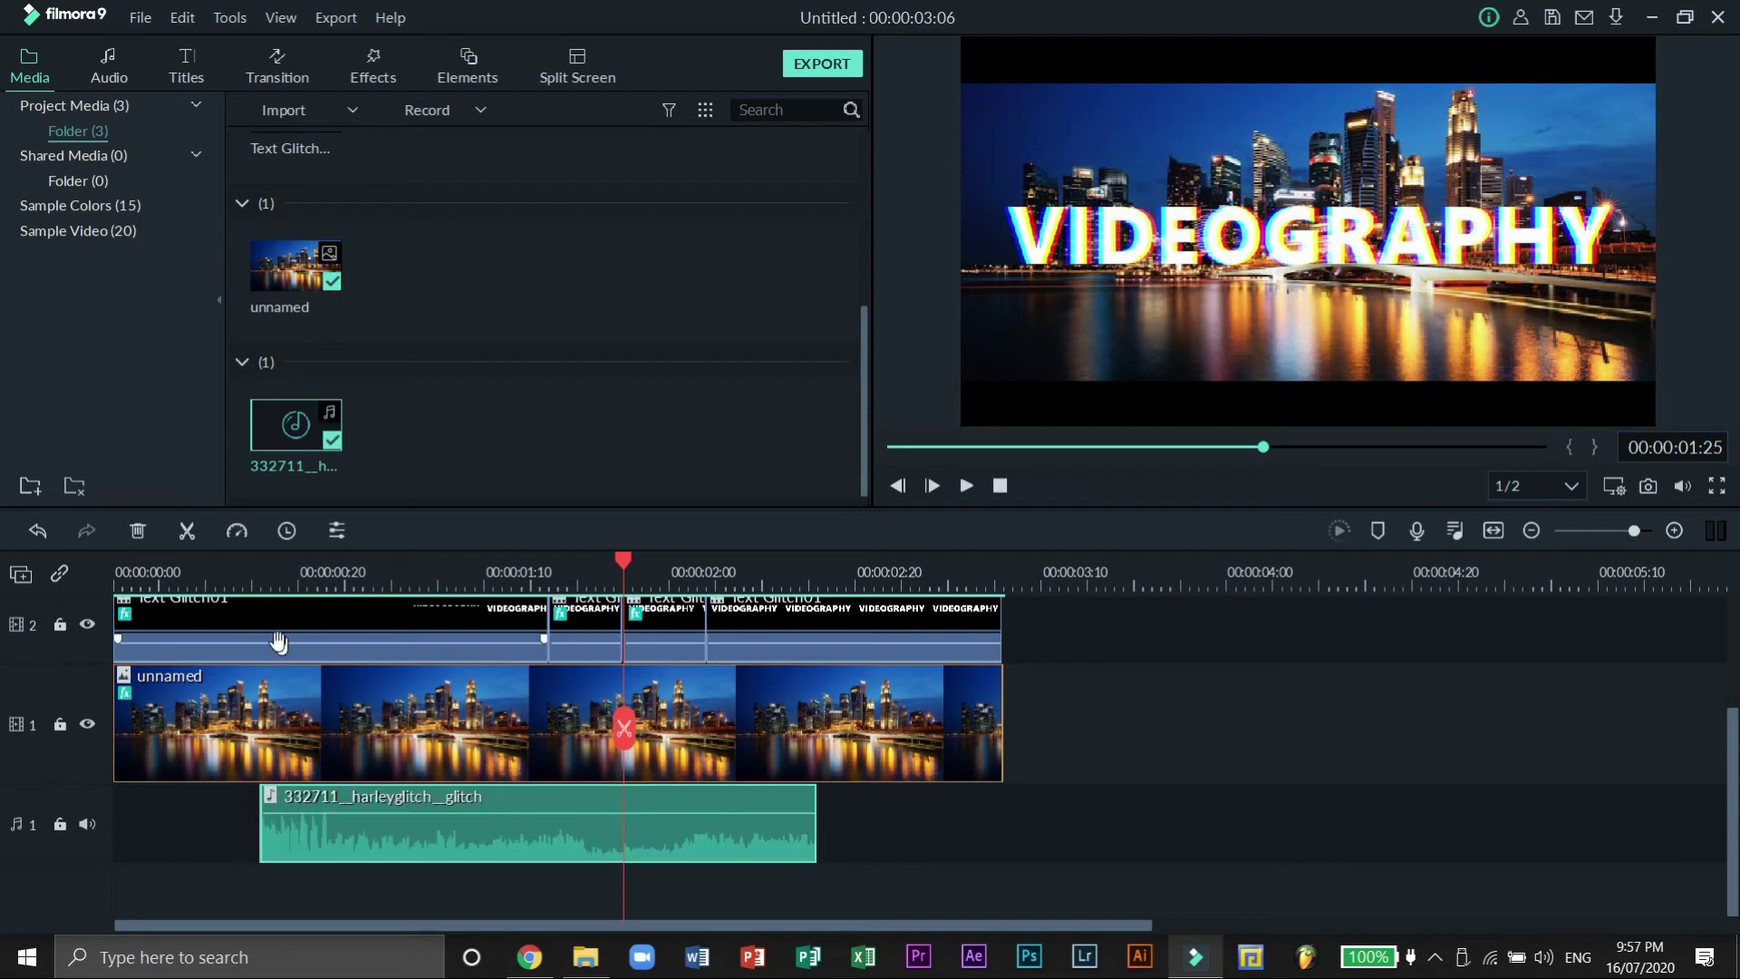
click(122, 569)
key(space)
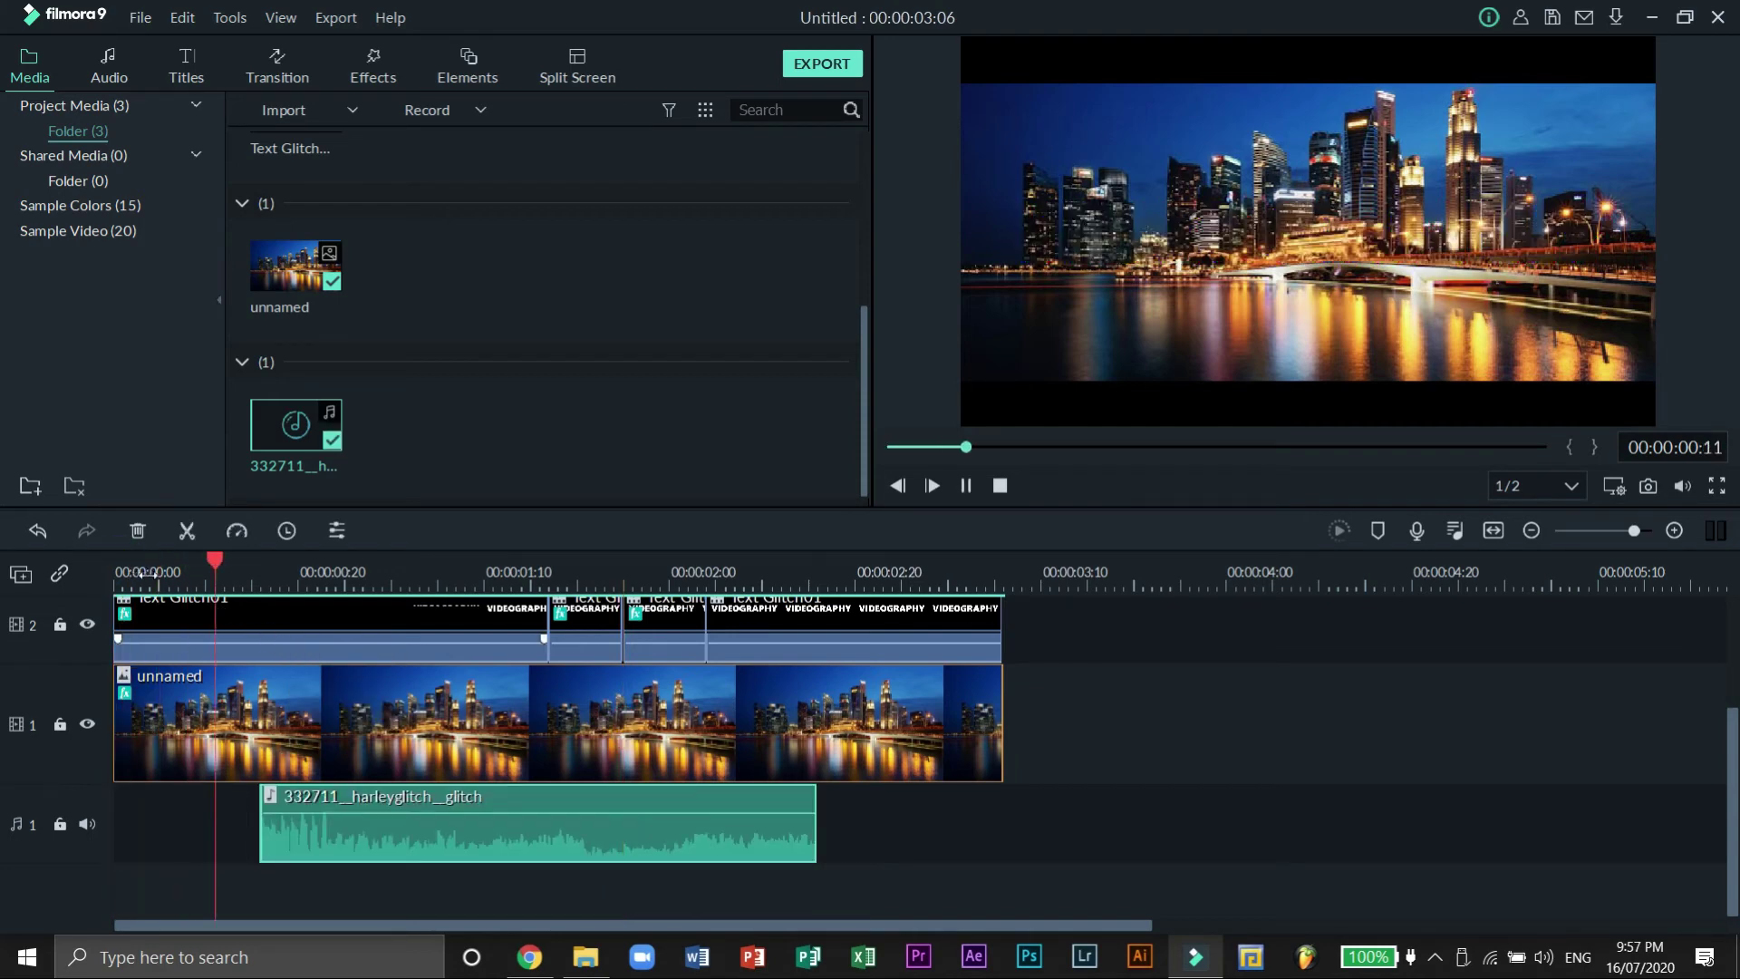